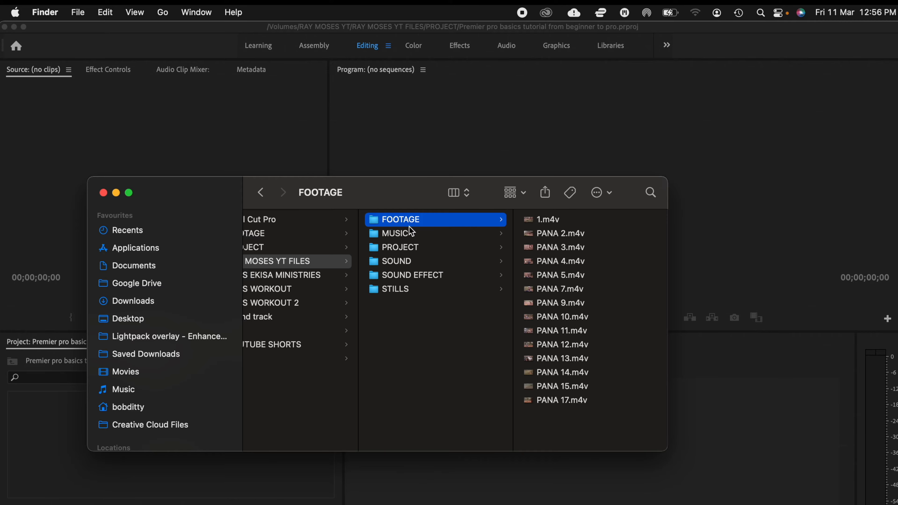
Step: Examine the contents of the MUSIC, PROJECT, SOUND, SOUND EFFECT and STILLS folders in Finder
left_click(406, 238)
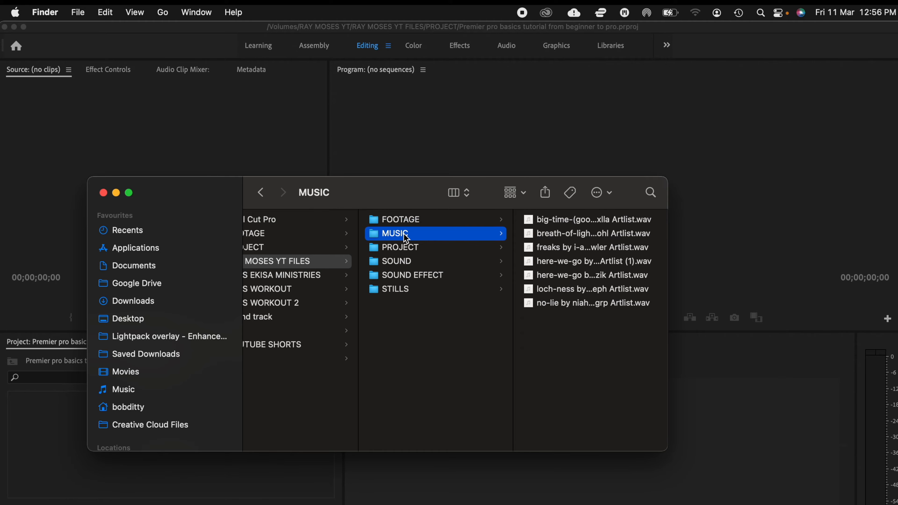
left_click(423, 252)
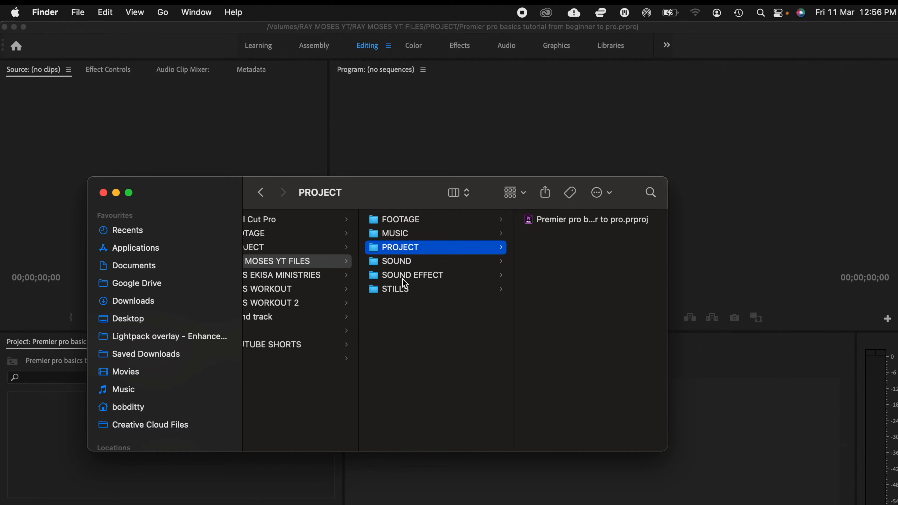
left_click(405, 263)
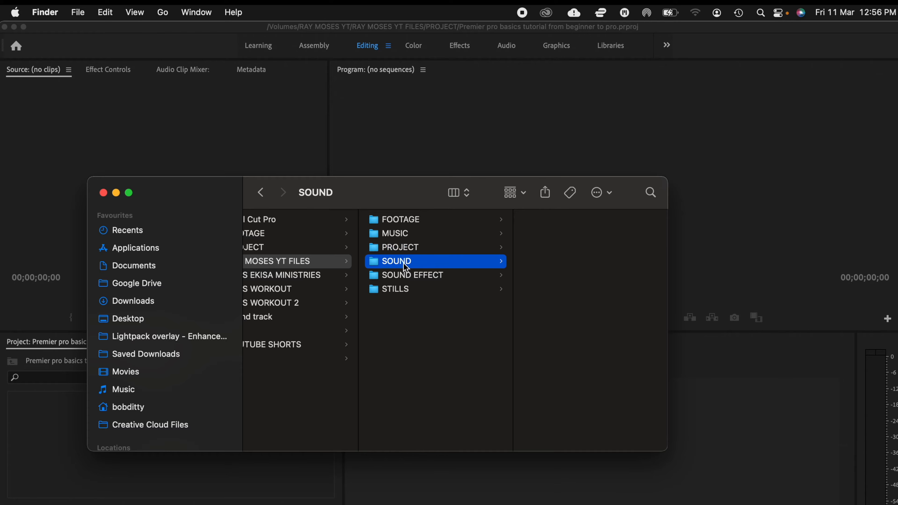
left_click(434, 281)
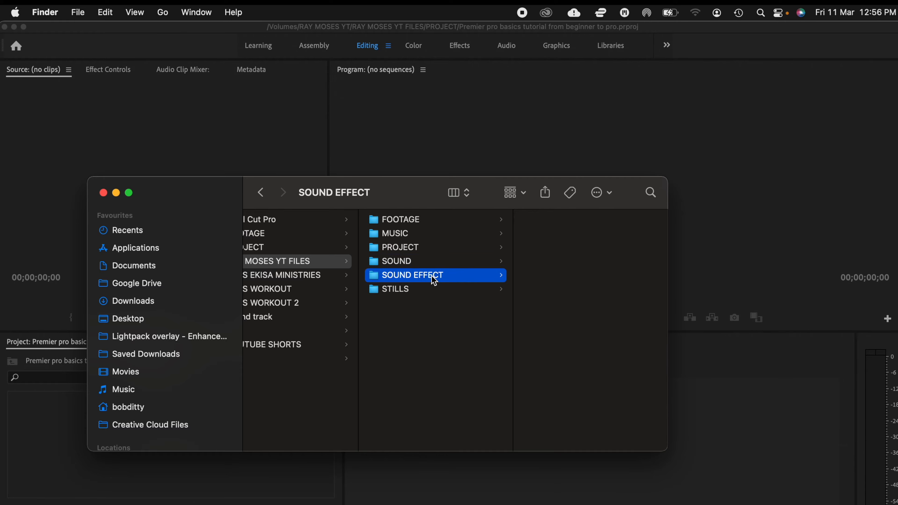
left_click(423, 293)
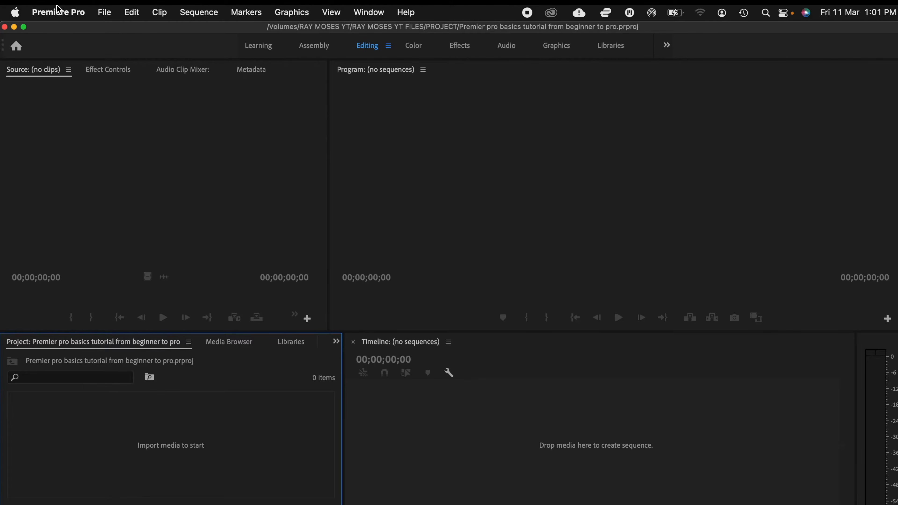
Step: Switch to Premiere Pro and import the RAY MOSES YT FILES folder from the RAY MOSES YT drive, using Import Entire Project
left_click(103, 14)
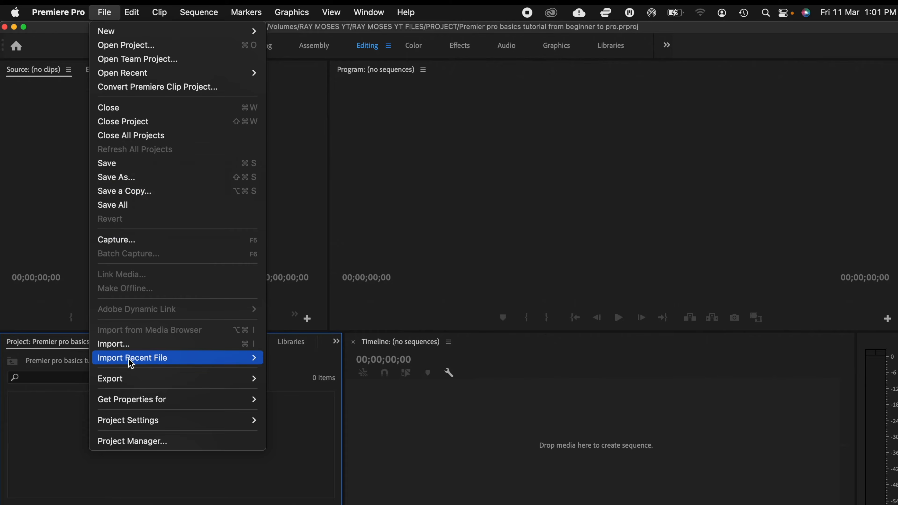
left_click(122, 344)
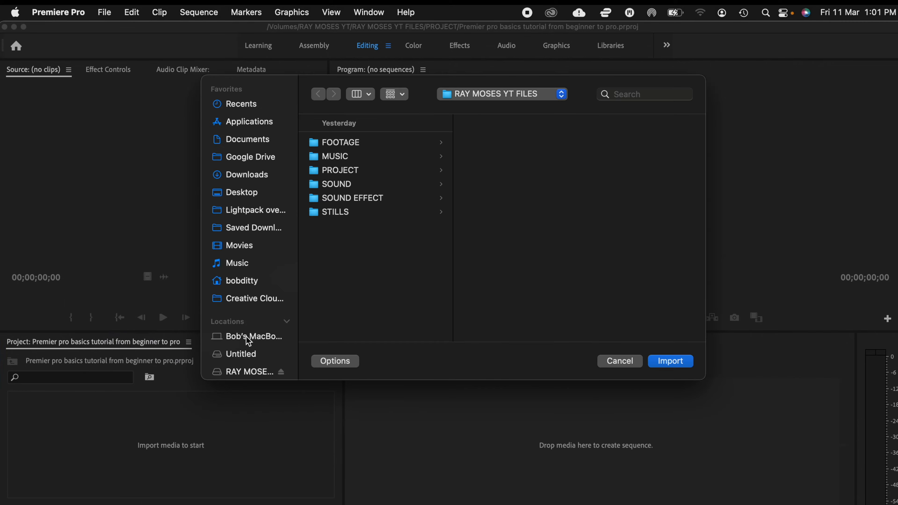
left_click(237, 375)
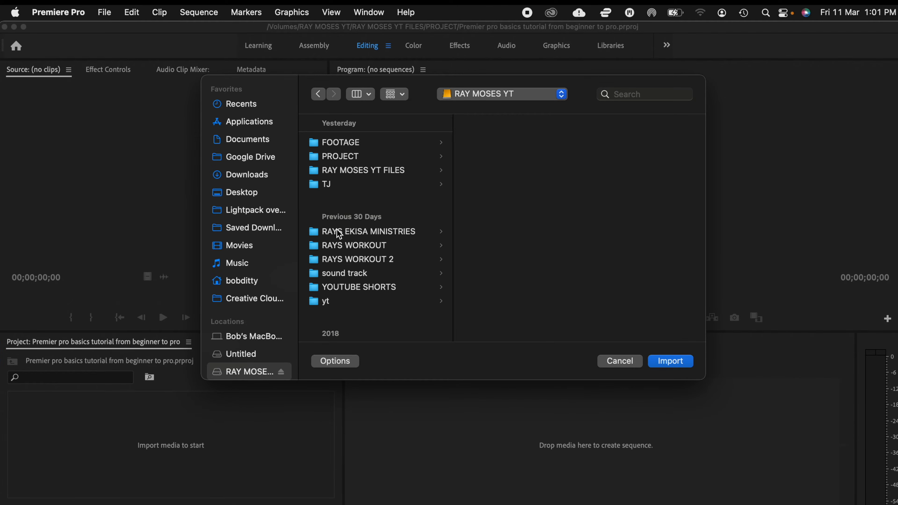
left_click(388, 173)
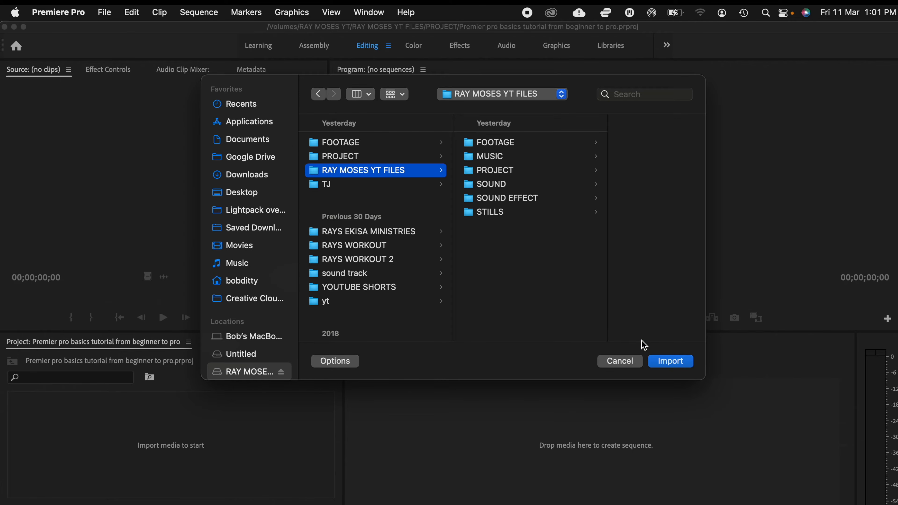
left_click(671, 361)
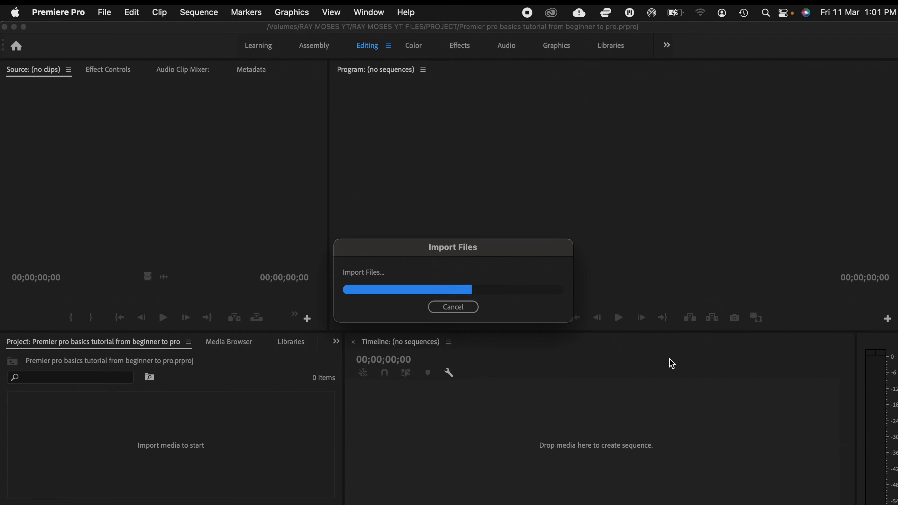
left_click(490, 383)
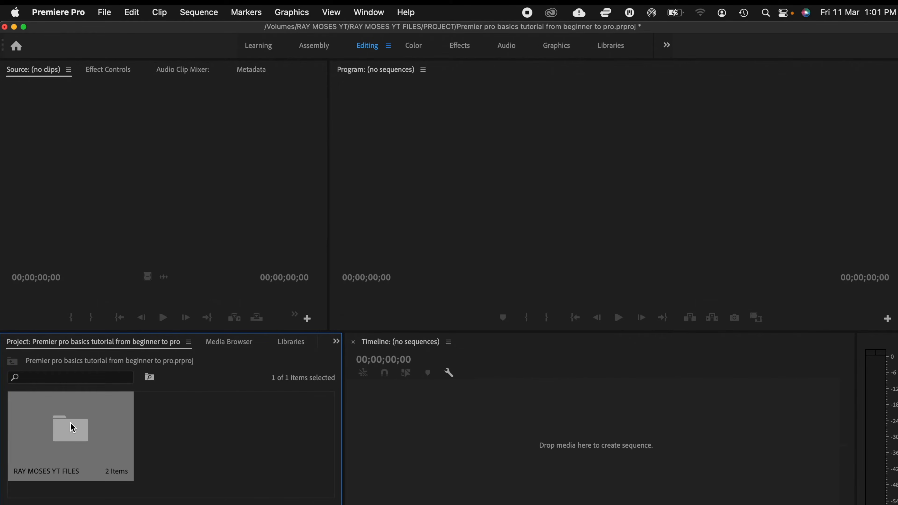
Step: Open the imported RAY MOSES YT FILES bin and look through the clips in its FOOTAGE bin
double_click(73, 428)
double_click(194, 445)
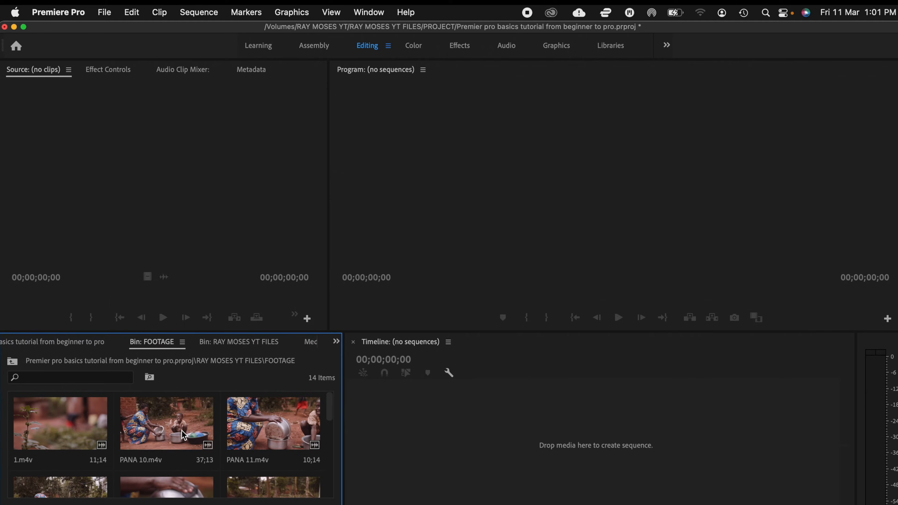
scroll(182, 431, "down", 5)
scroll(184, 435, "up", 5)
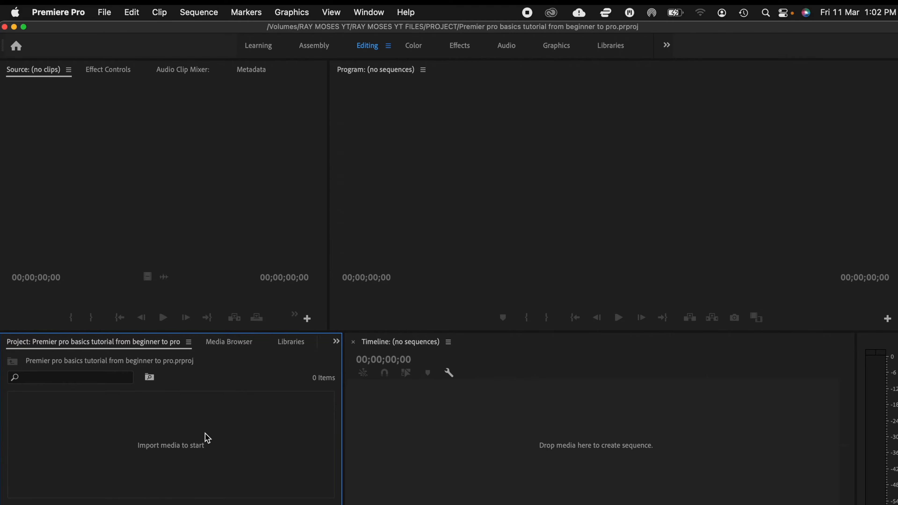
Step: Import the RAY MOSES YT FILES folder into the empty project with Import Entire Project and open its FOOTAGE bin
right_click(205, 434)
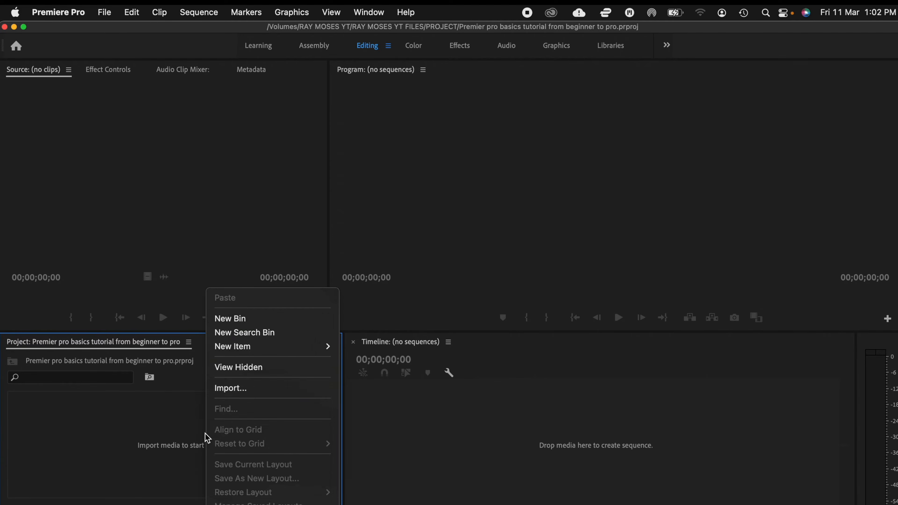
left_click(249, 390)
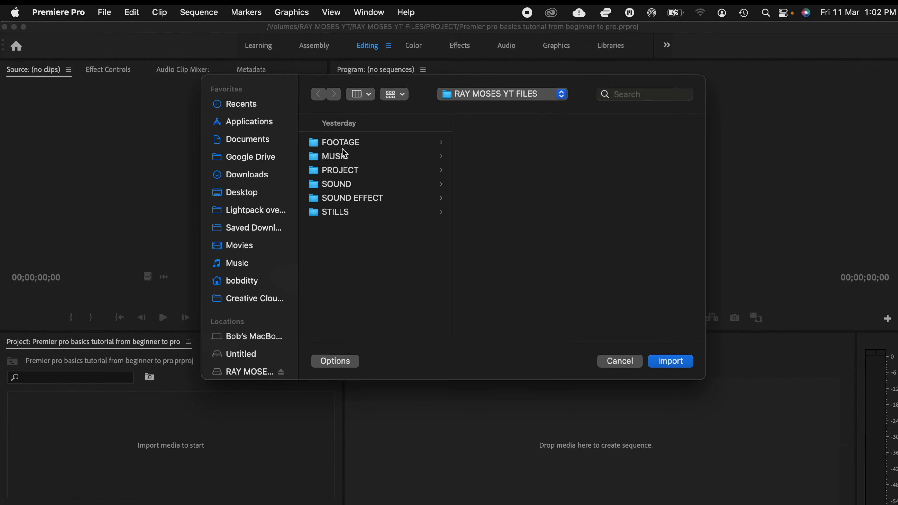
left_click(250, 374)
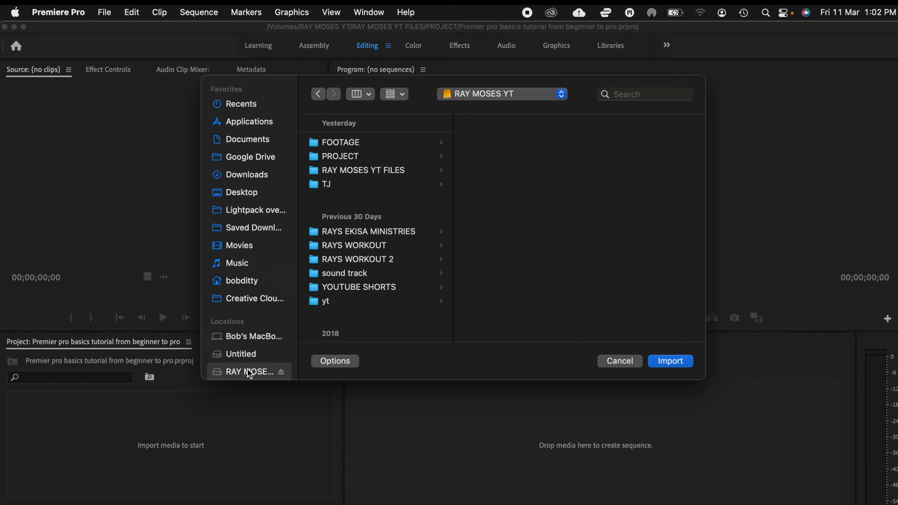
left_click(380, 172)
left_click(671, 362)
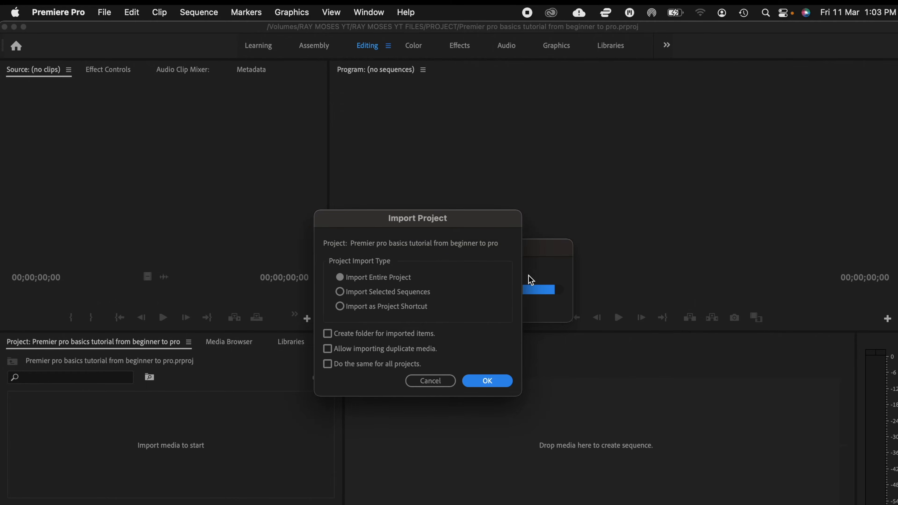
left_click(490, 382)
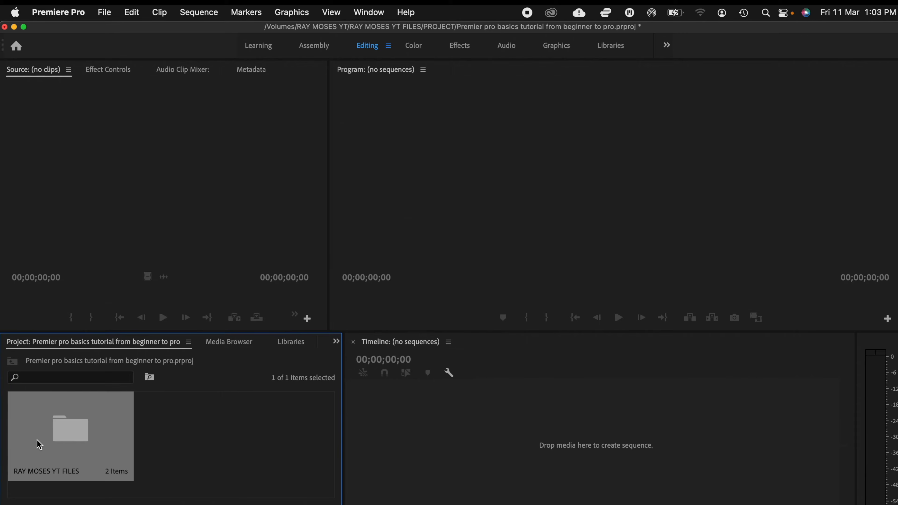
double_click(37, 446)
double_click(193, 428)
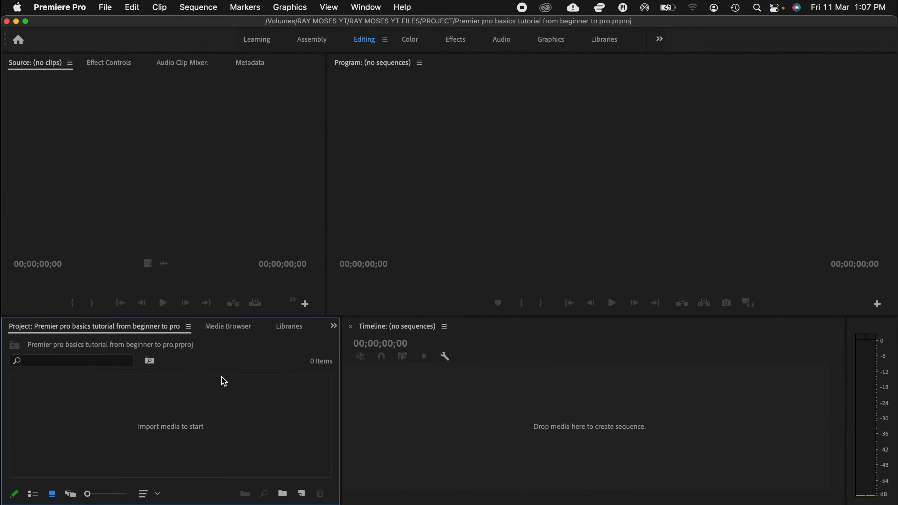
Step: Bring the RAY MOSES YT FILES folder from the RAY MOSES YT drive in Finder directly into the project, using Import Entire Project
left_click(82, 503)
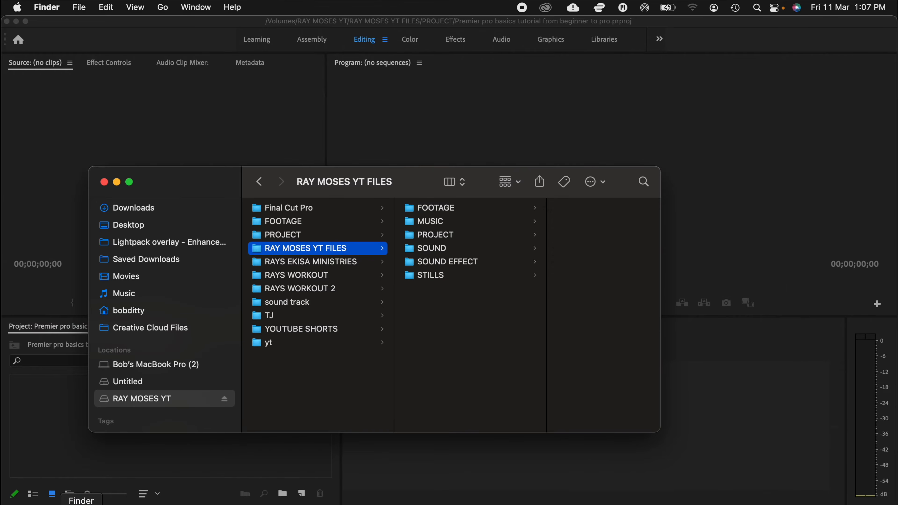
left_click(176, 403)
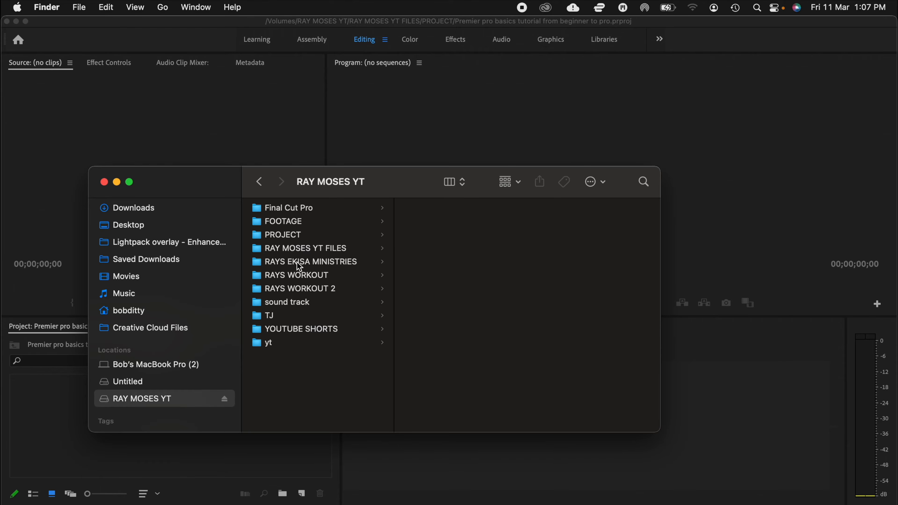
left_click(316, 251)
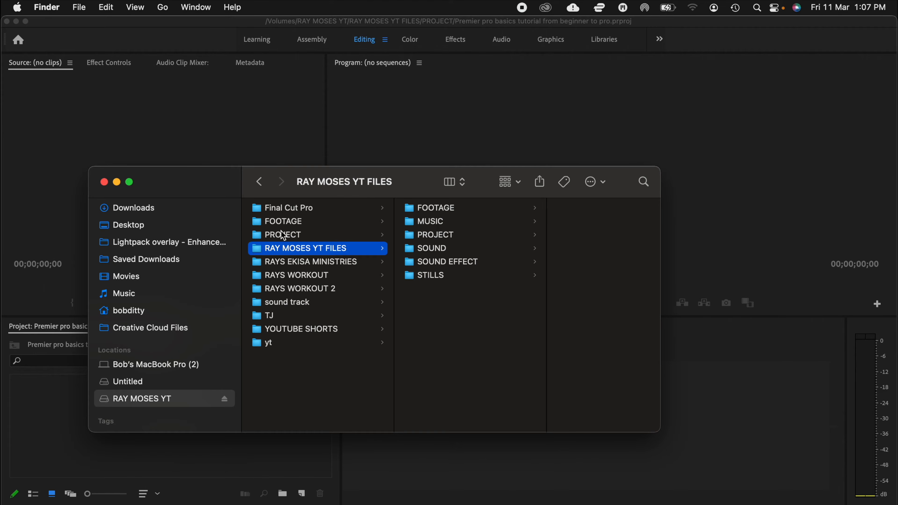
left_click_drag(257, 255, 42, 436)
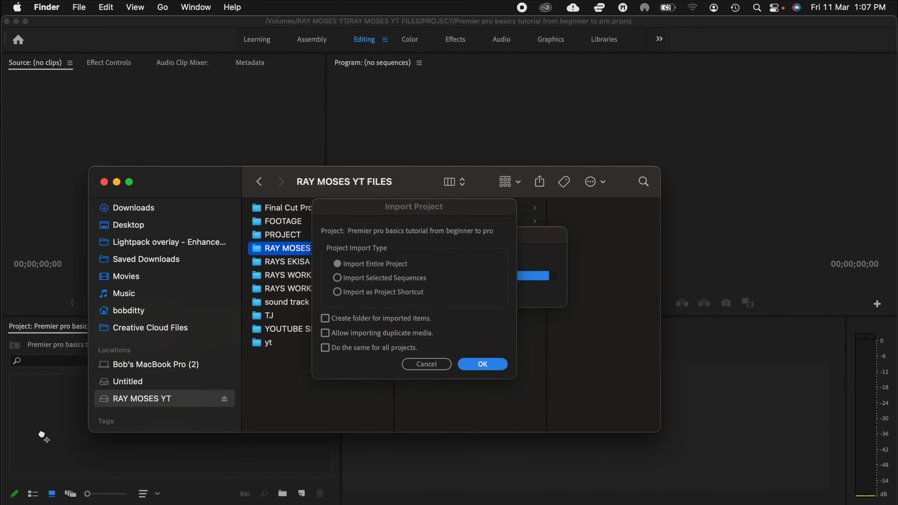
left_click(482, 367)
left_click(482, 367)
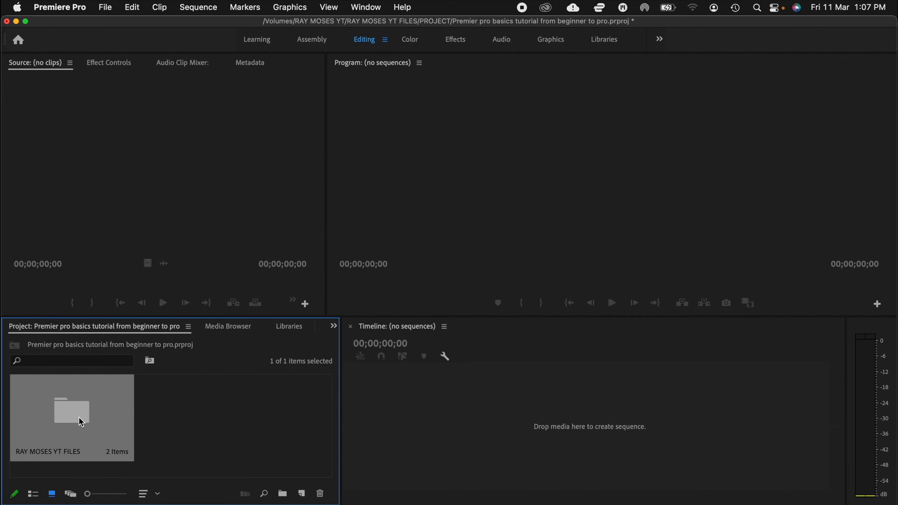
Step: Open the imported RAY MOSES YT FILES bin and its FOOTAGE bin to check the clips
double_click(81, 422)
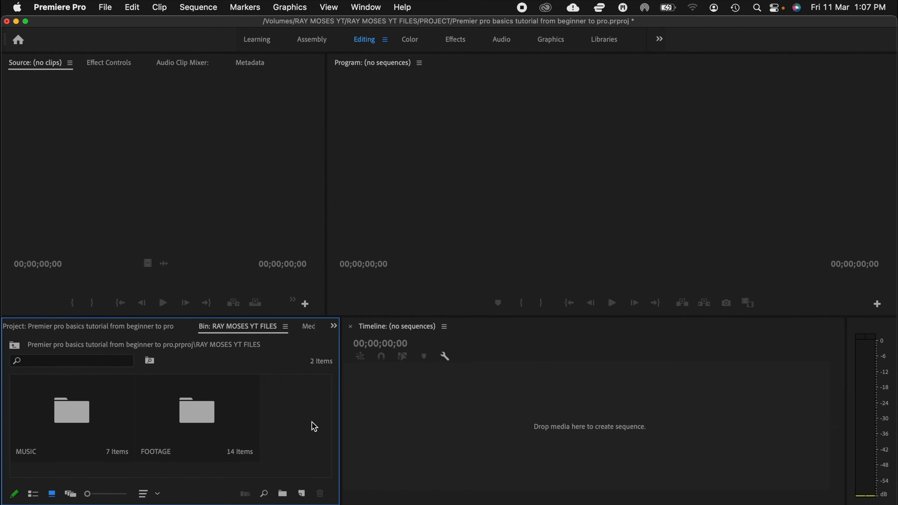
left_click(204, 424)
double_click(204, 424)
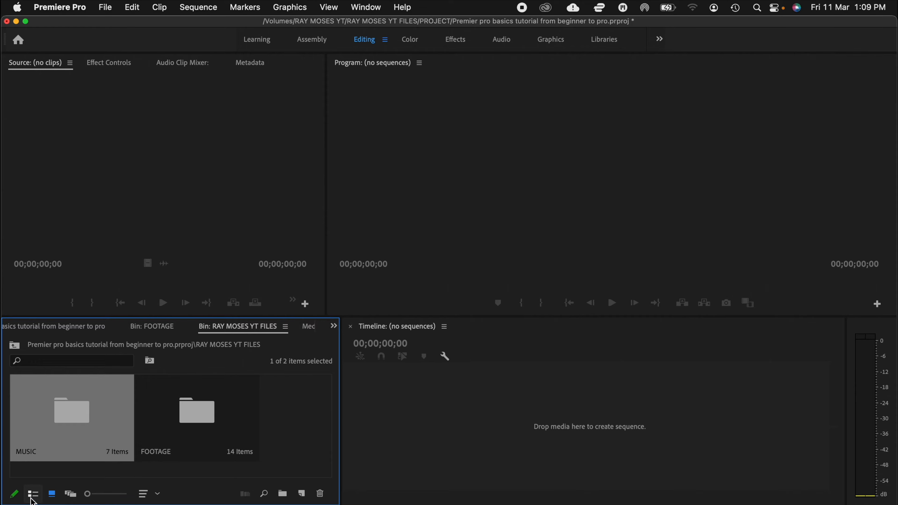
Step: Show the RAY MOSES YT FILES bin in list view and icon view, leaving it in freeform view
left_click(33, 497)
left_click(56, 495)
left_click(71, 495)
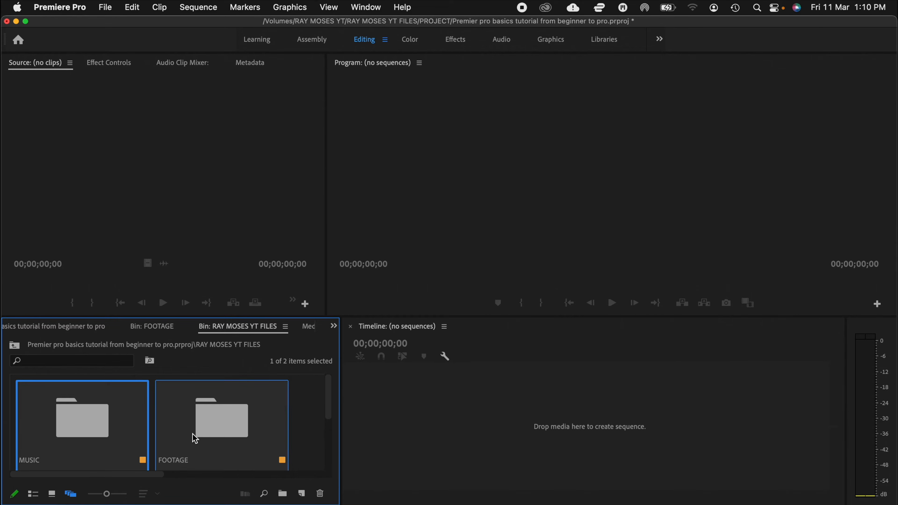
Step: Open the FOOTAGE bin and compare its clips in list, icon and freeform views
double_click(235, 433)
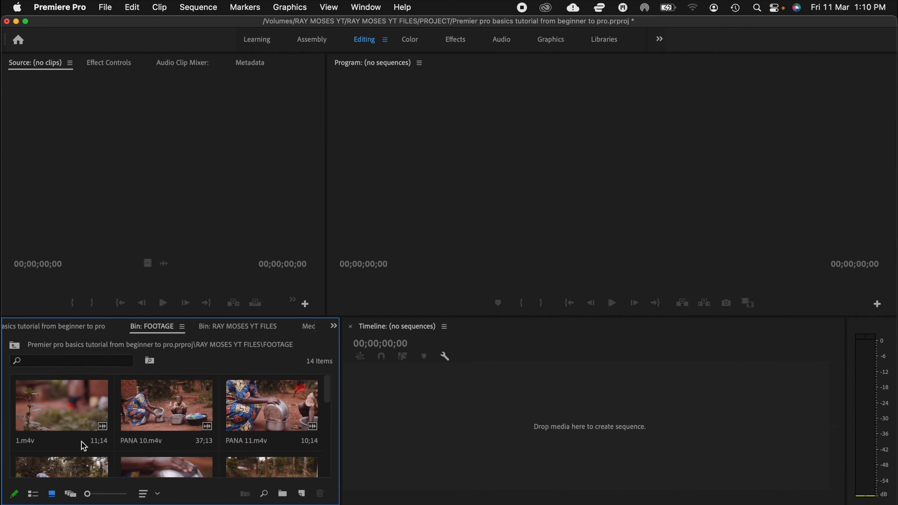
left_click(32, 494)
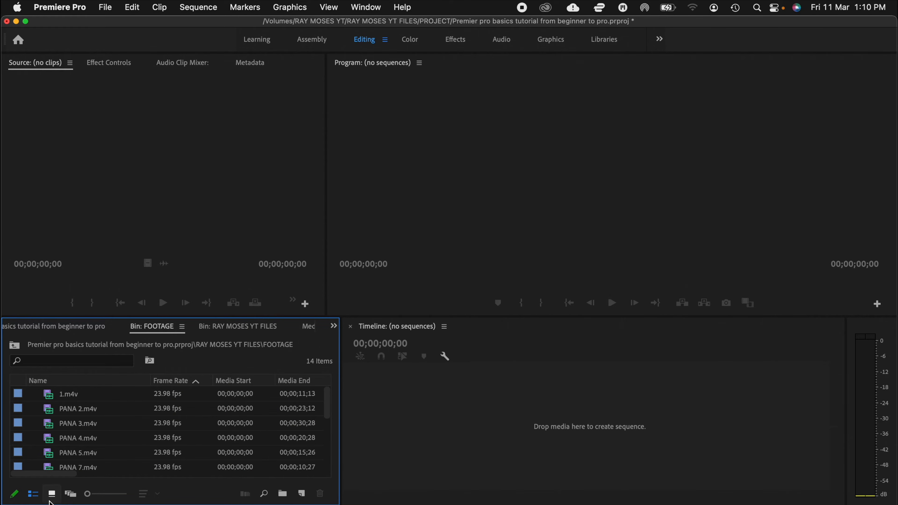
left_click(52, 494)
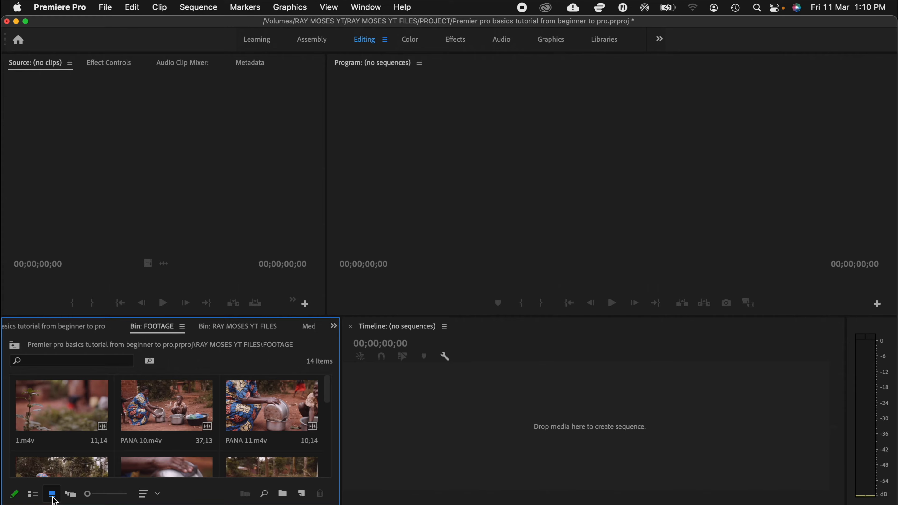
left_click(75, 495)
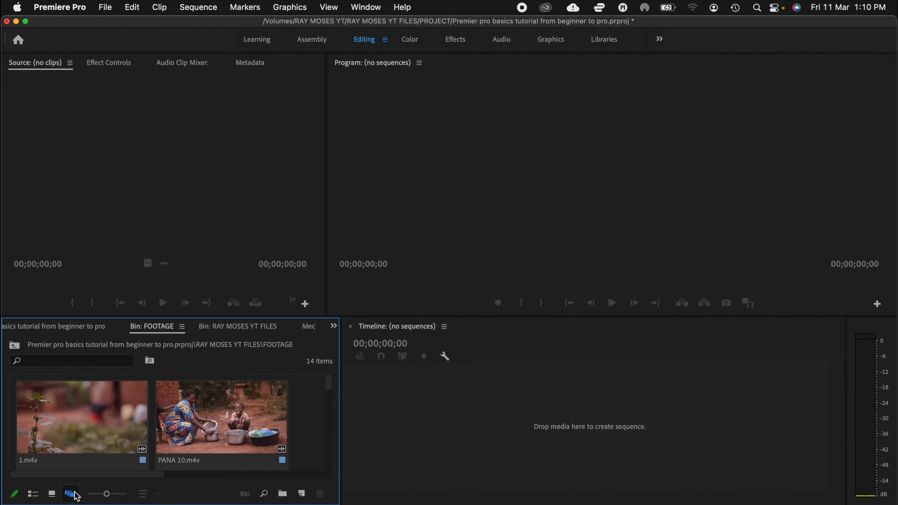
Step: Enlarge the FOOTAGE bin's rows in list view, and increase its thumbnail size slightly in icon view
left_click(33, 495)
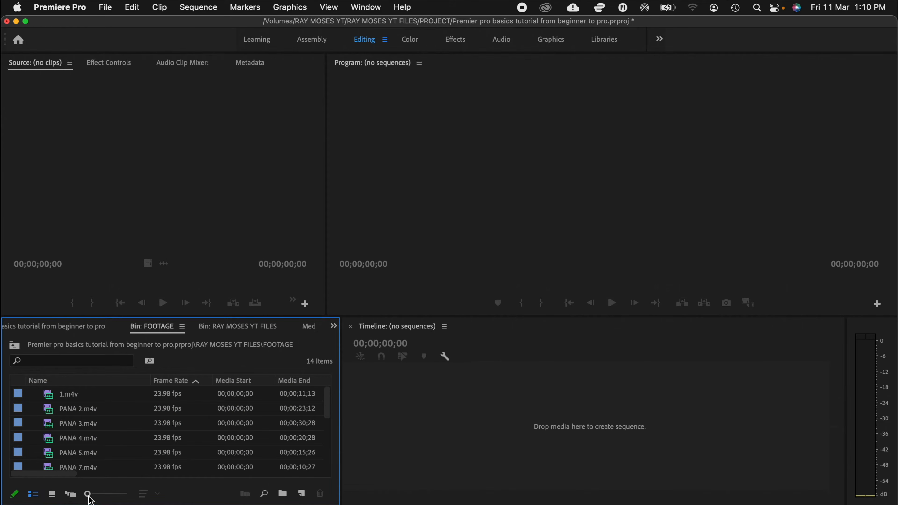
mouse_move(88, 494)
left_mouse_down()
mouse_move(127, 495)
mouse_move(100, 497)
left_mouse_up()
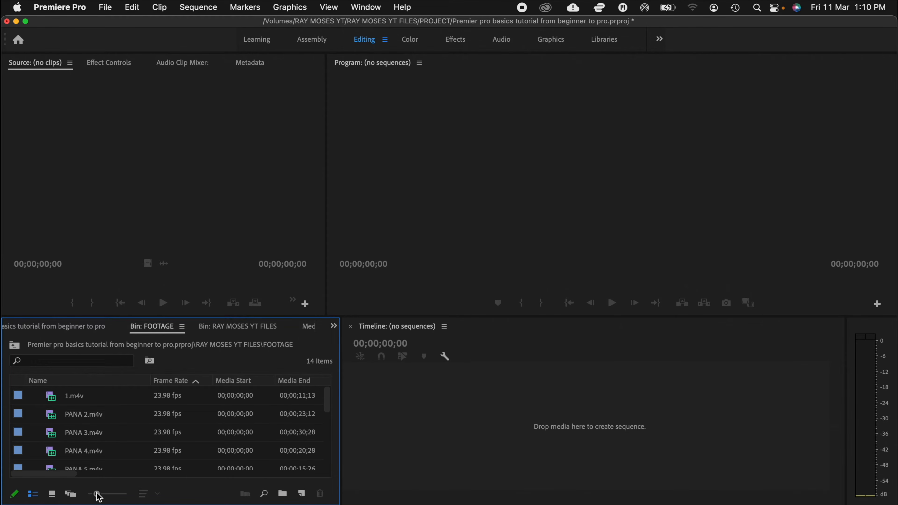
left_click(52, 495)
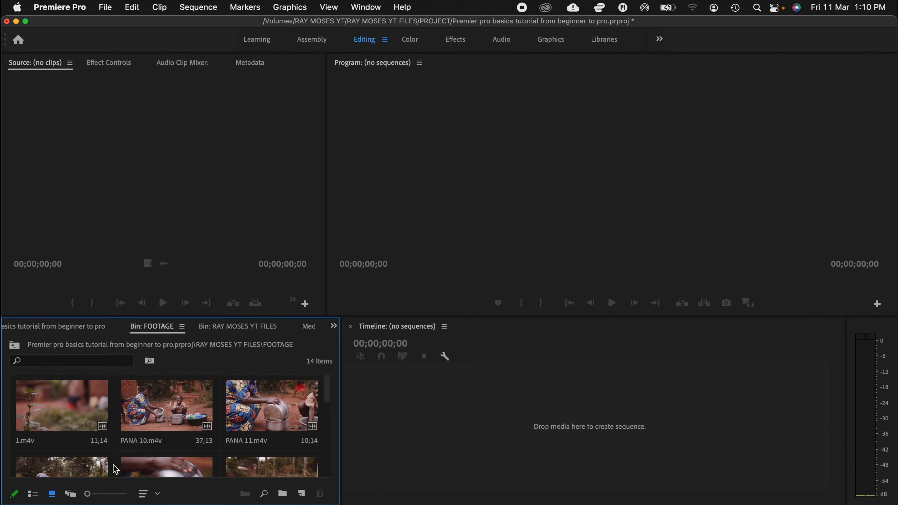
mouse_move(89, 496)
left_mouse_down()
mouse_move(110, 496)
mouse_move(95, 496)
left_mouse_up()
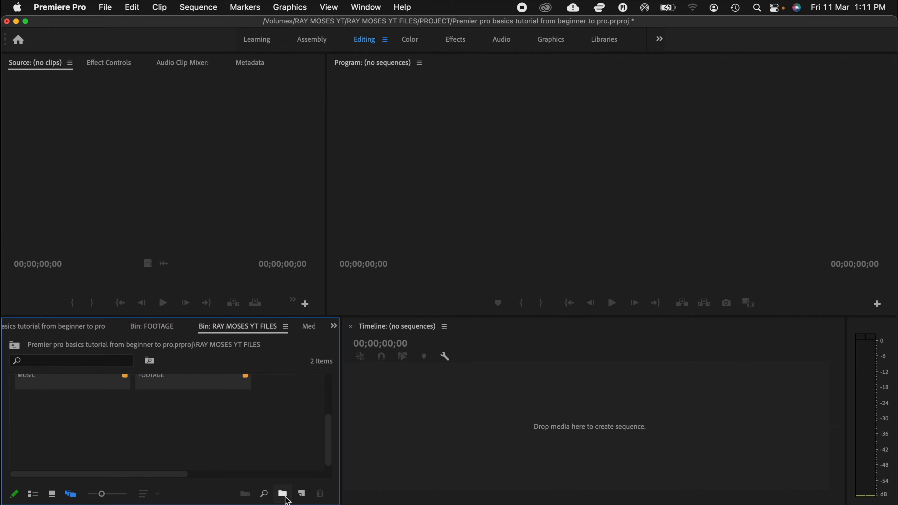
Step: Add a new bin inside the RAY MOSES YT FILES bin and start naming it
left_click(283, 494)
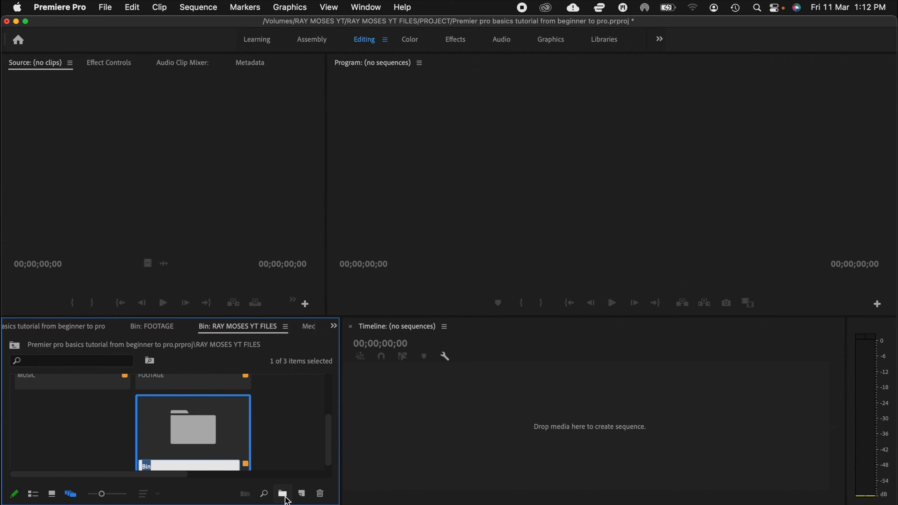
type("s")
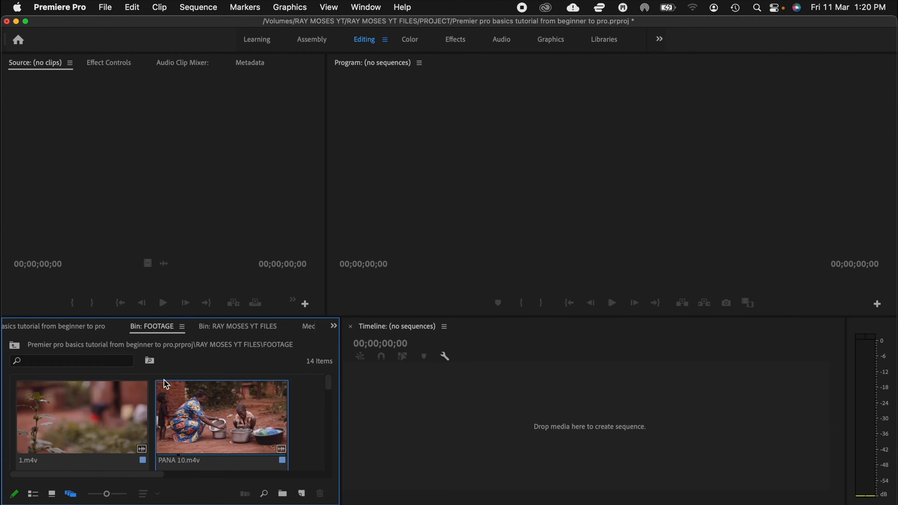
Step: Show the FOOTAGE bin in list view and give the clips 1.m4v through PANA 4.m4v the Blue label
left_click(33, 494)
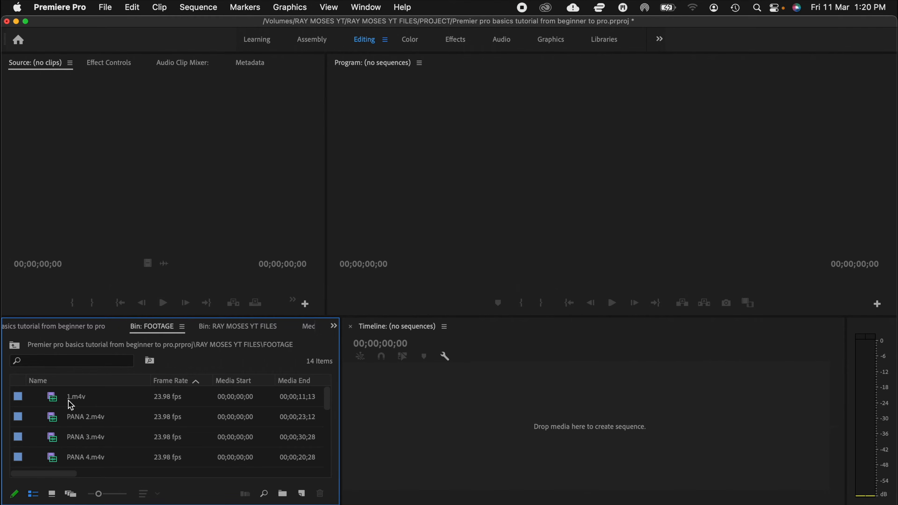
left_click(74, 402)
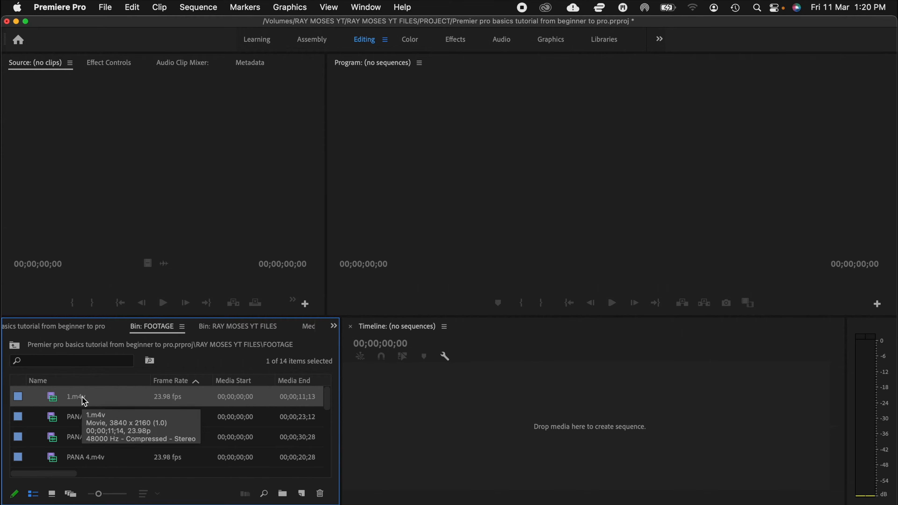
left_click(93, 460, "shift")
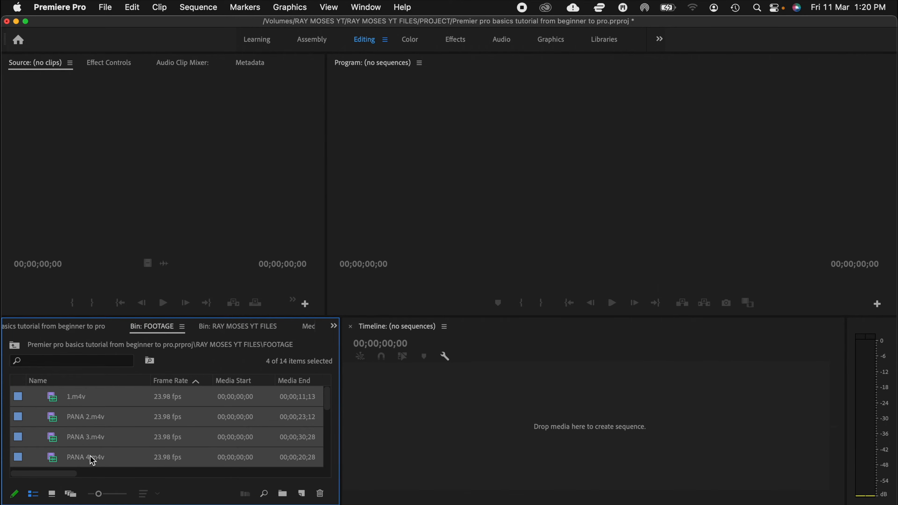
right_click(160, 414)
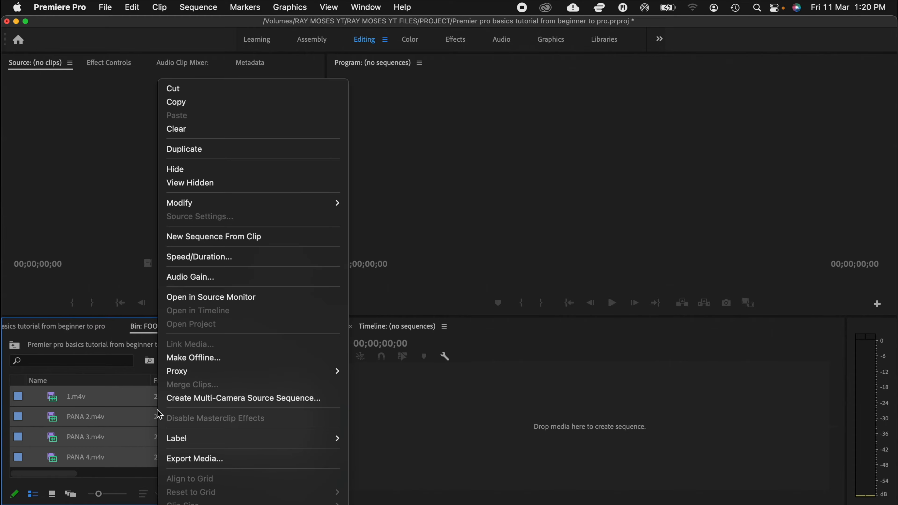
mouse_move(257, 448)
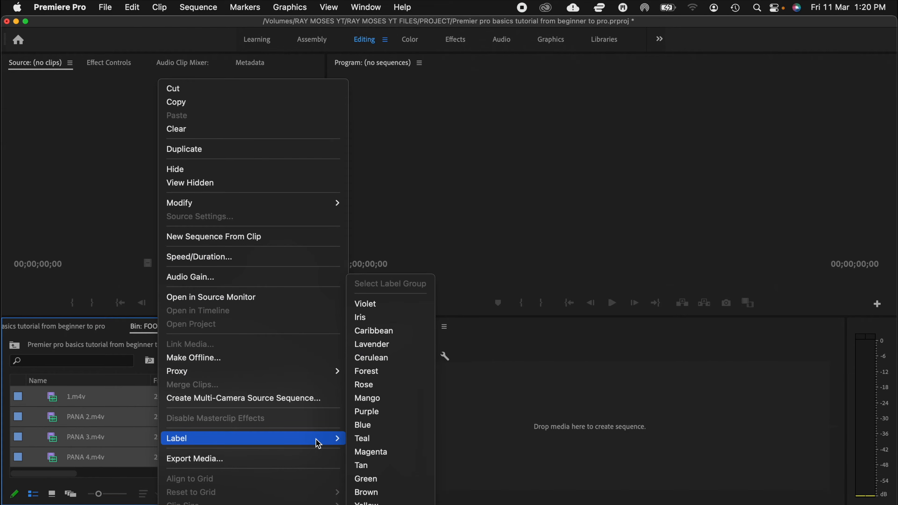
left_click(374, 425)
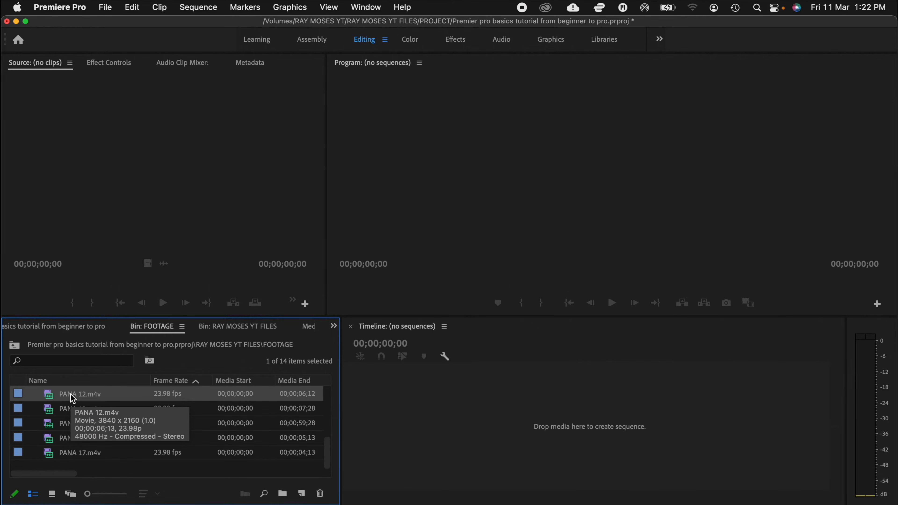
Step: Give the clips PANA 12.m4v through PANA 17.m4v in the FOOTAGE bin the Green label
left_click(108, 457, "shift")
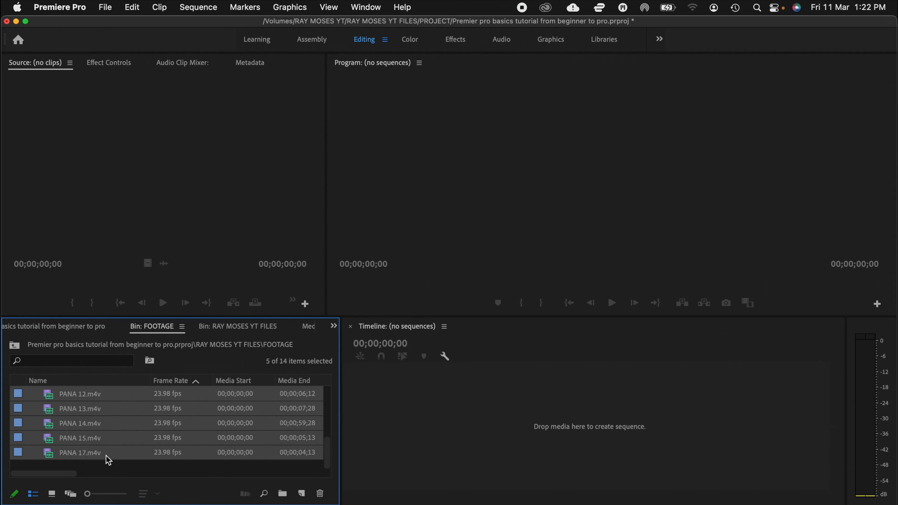
right_click(138, 418)
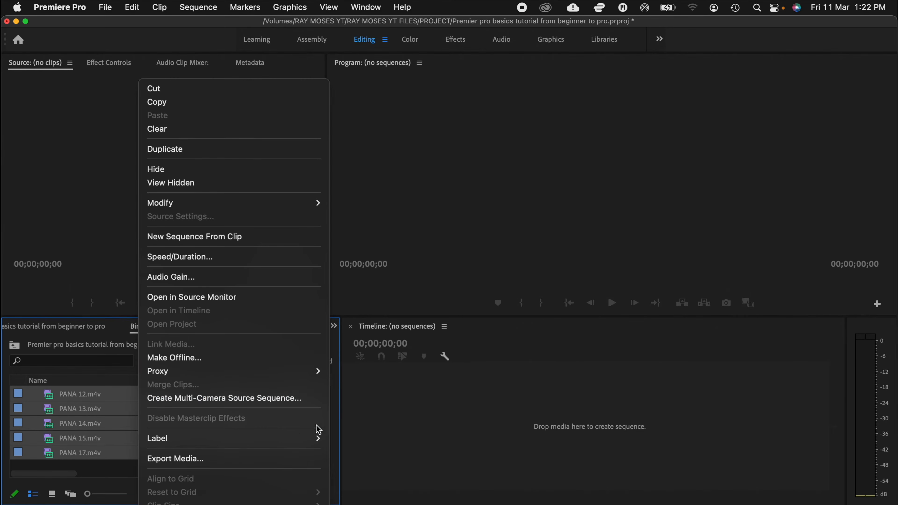
mouse_move(310, 442)
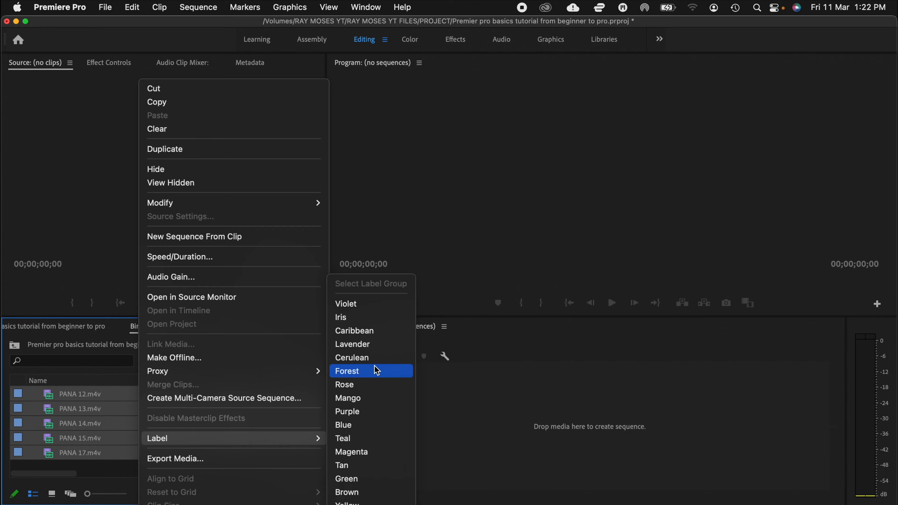
left_click(363, 482)
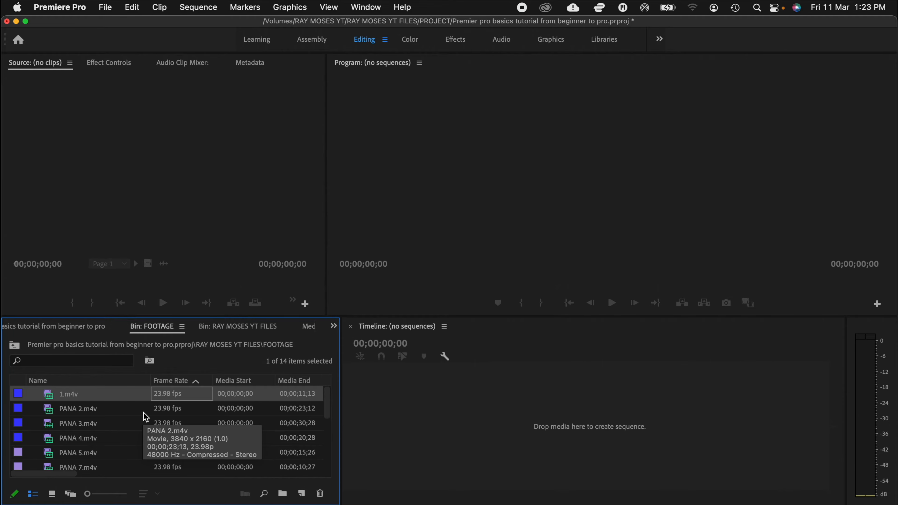
Step: Create a sequence from 1.m4v and append PANA 7.m4v and one more FOOTAGE clip after it on the timeline
left_click_drag(408, 449, 425, 442)
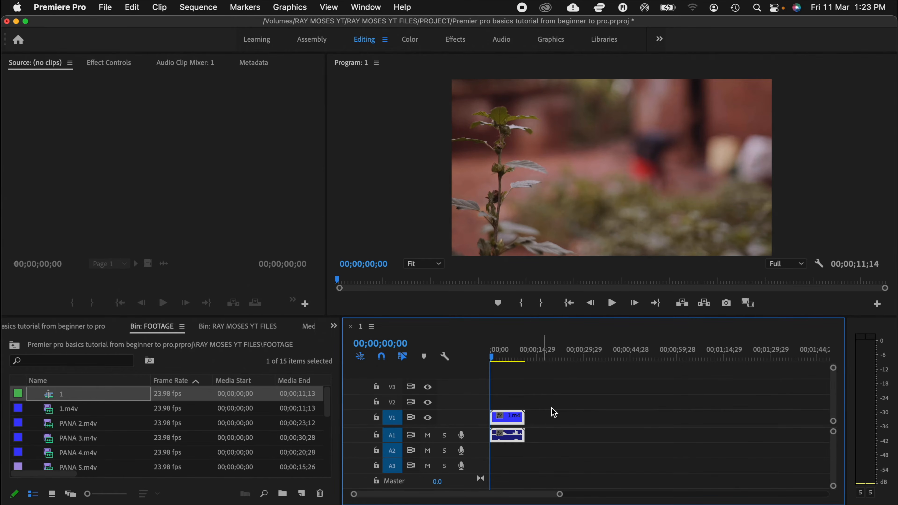
scroll(170, 421, "down", 3)
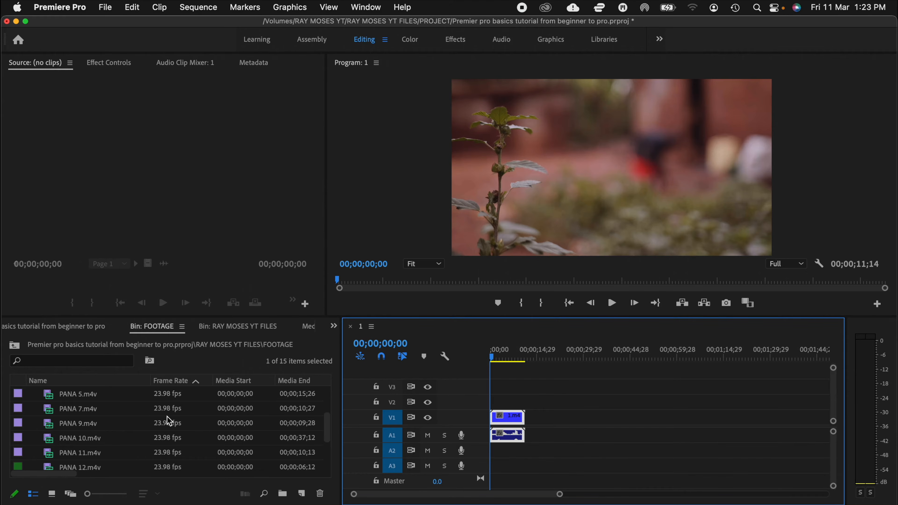
left_click(103, 406)
left_click_drag(142, 411, 533, 437)
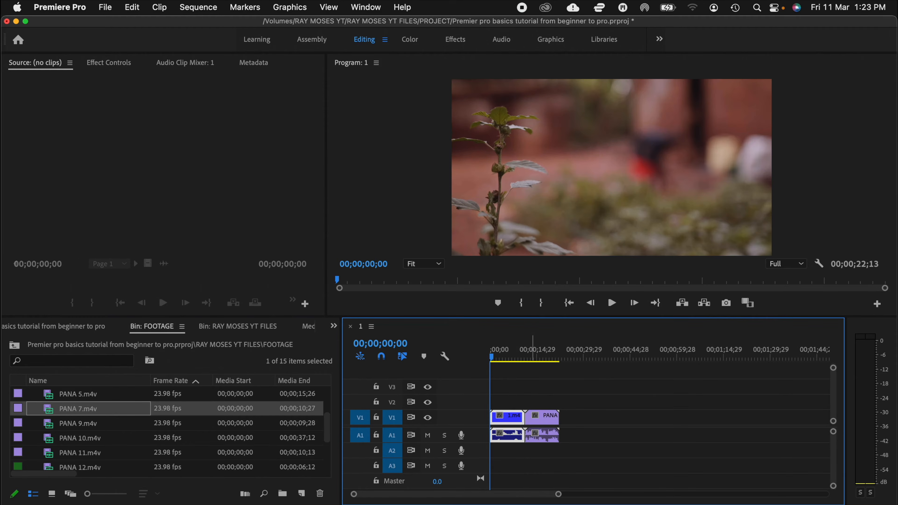
scroll(148, 447, "up", 3)
scroll(147, 445, "down", 5)
left_click(89, 428)
left_click_drag(118, 428, 562, 428)
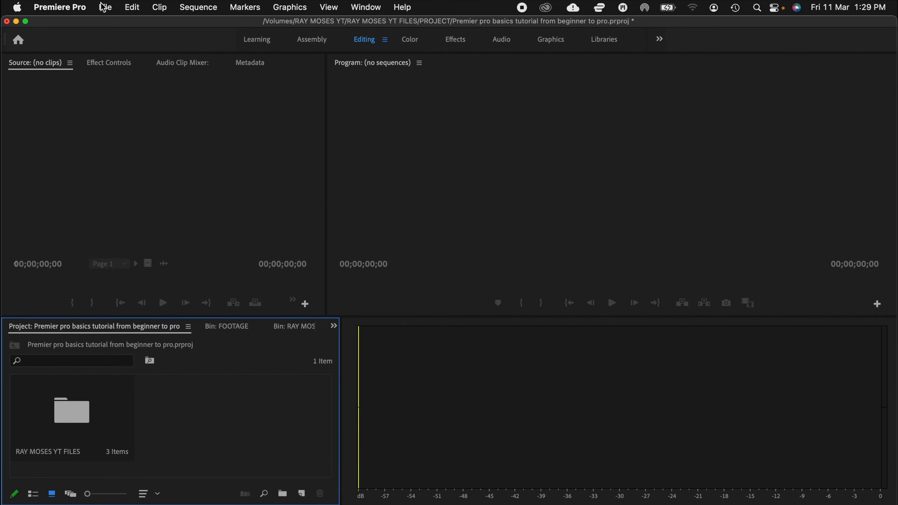
Step: Create a new sequence at the project's top level from the DV - NTSC Standard 48kHz preset, reviewing its settings first
left_click(103, 7)
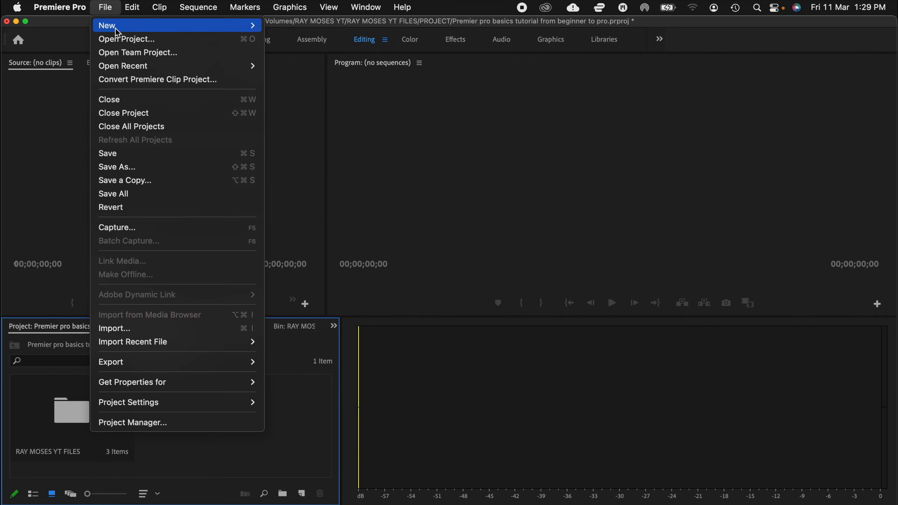
mouse_move(242, 32)
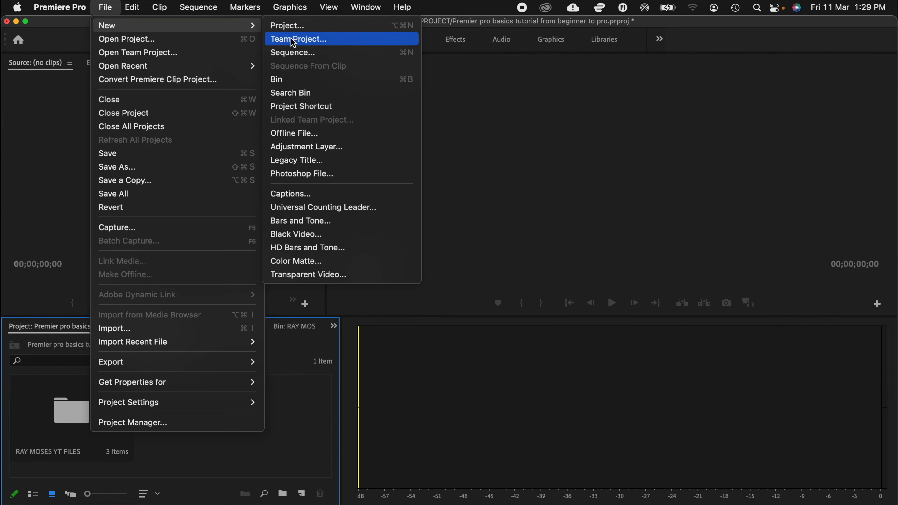
left_click(295, 53)
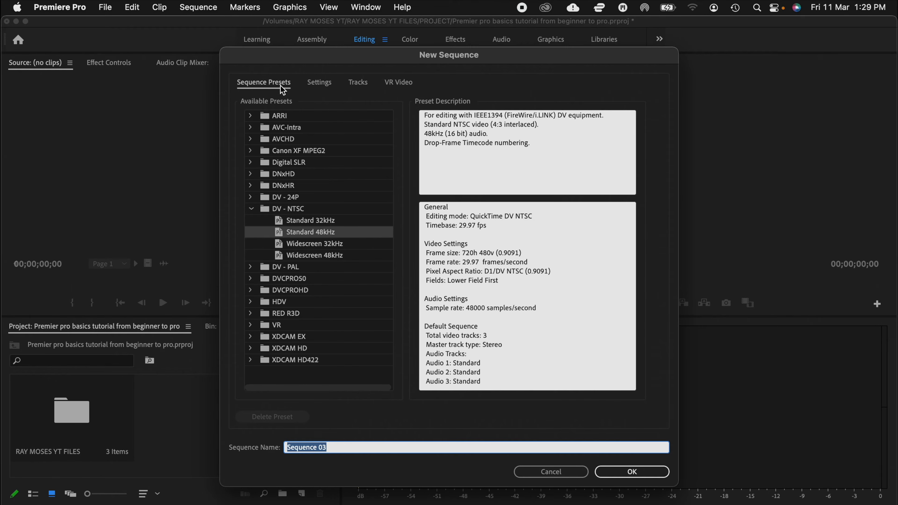
left_click(320, 83)
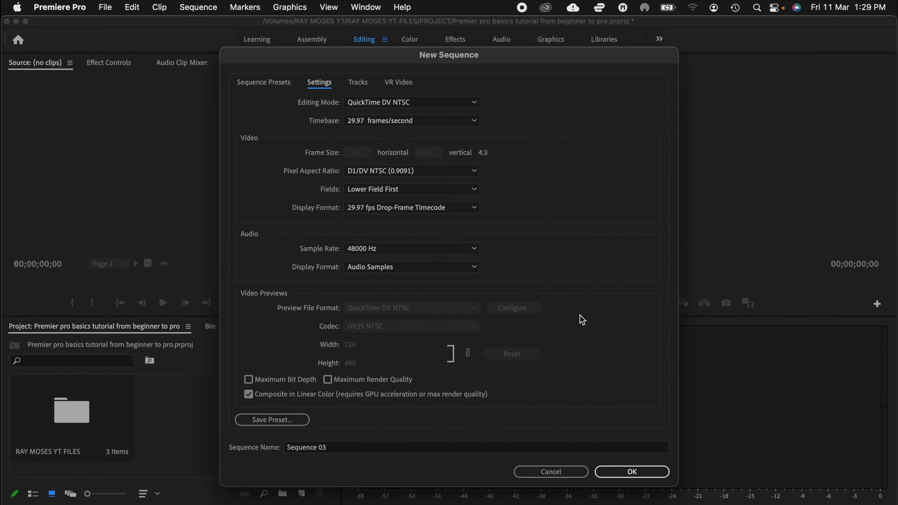
left_click(639, 474)
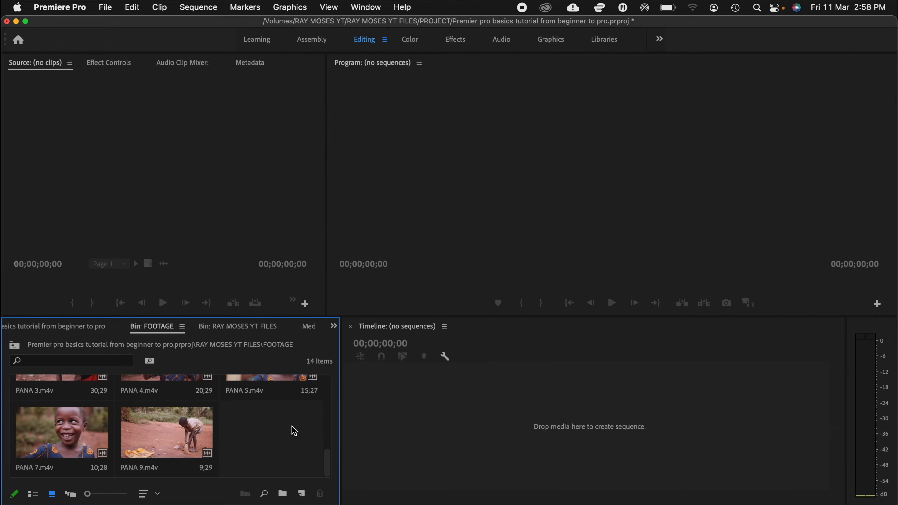
Step: Create a new sequence inside the FOOTAGE bin, keeping the QuickTime DV NTSC editing mode and 29.97 frames/second timebase
right_click(286, 428)
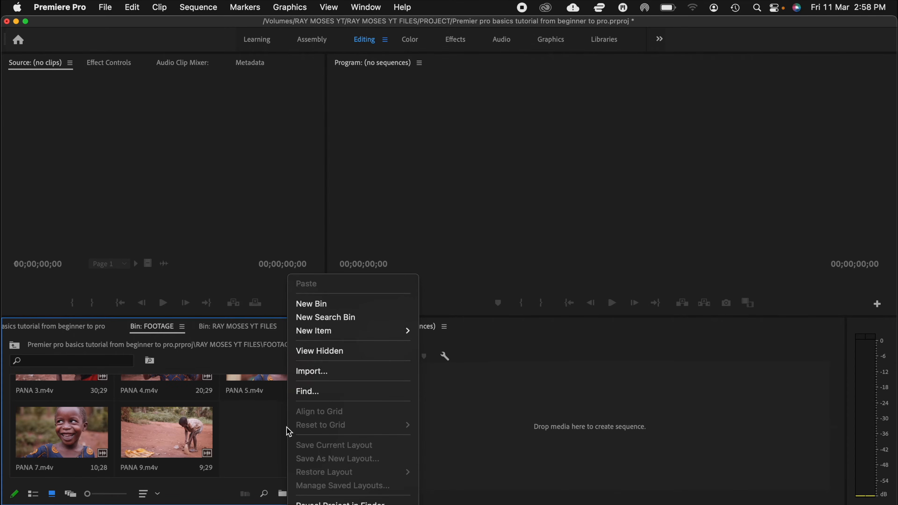
mouse_move(379, 336)
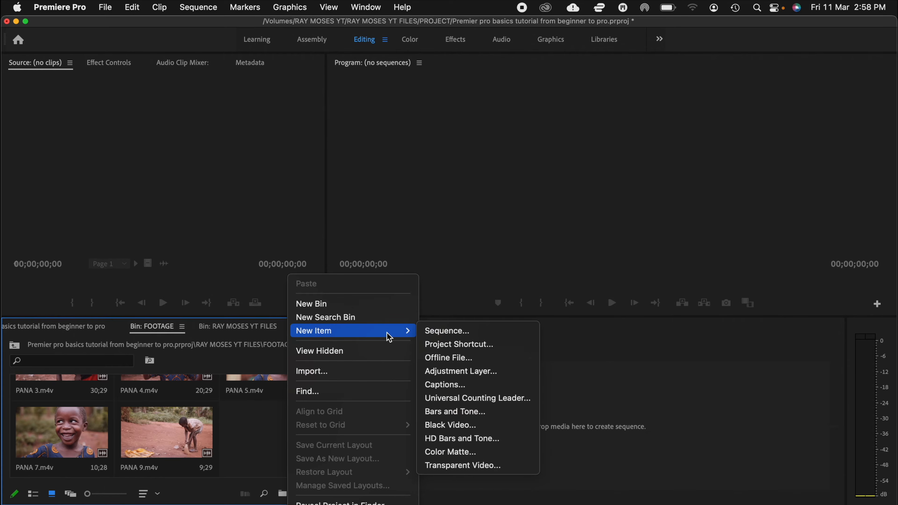
left_click(458, 333)
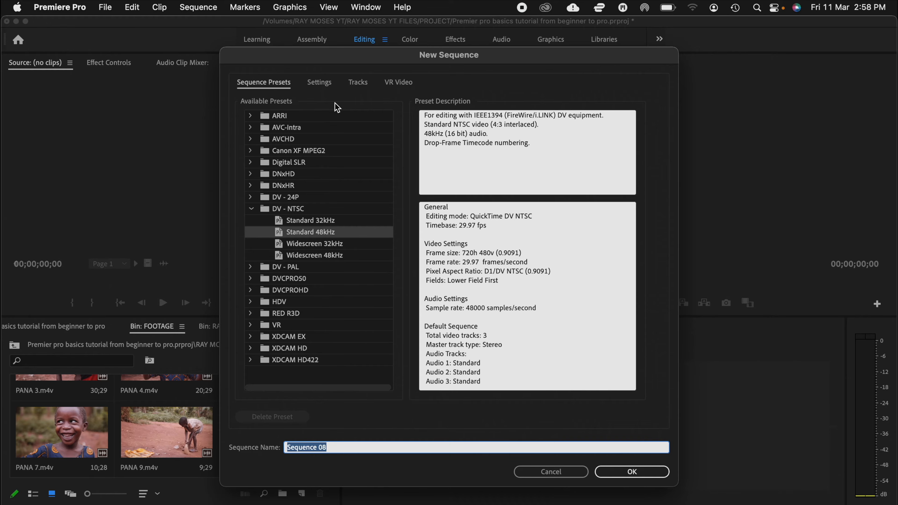
left_click(317, 85)
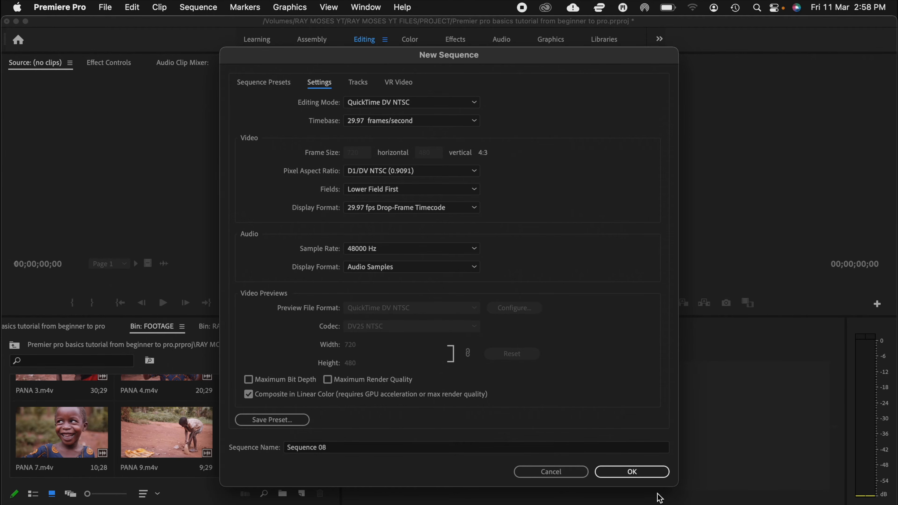
left_click(627, 471)
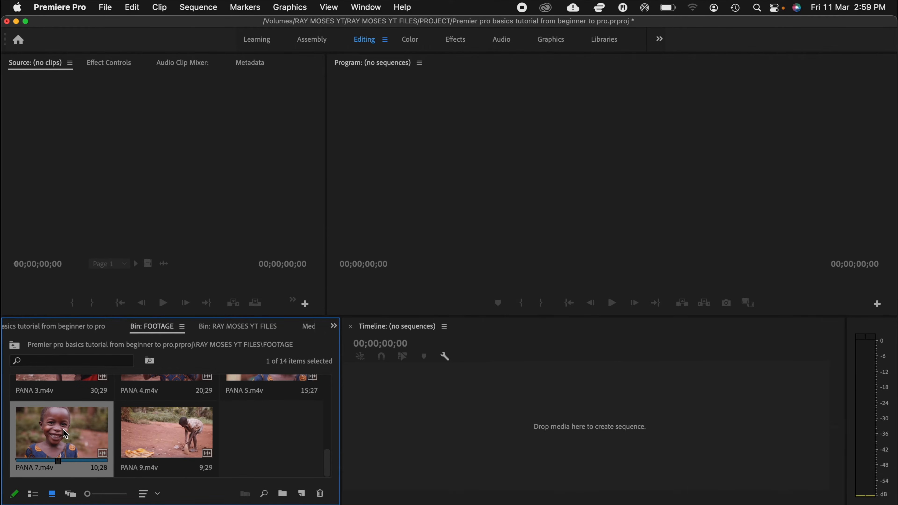
Step: Create a sequence that matches PANA 7.m4v by placing the clip on the empty timeline, and set the program playback resolution to 1/4
left_click_drag(63, 429, 304, 418)
left_click_drag(380, 424, 382, 424)
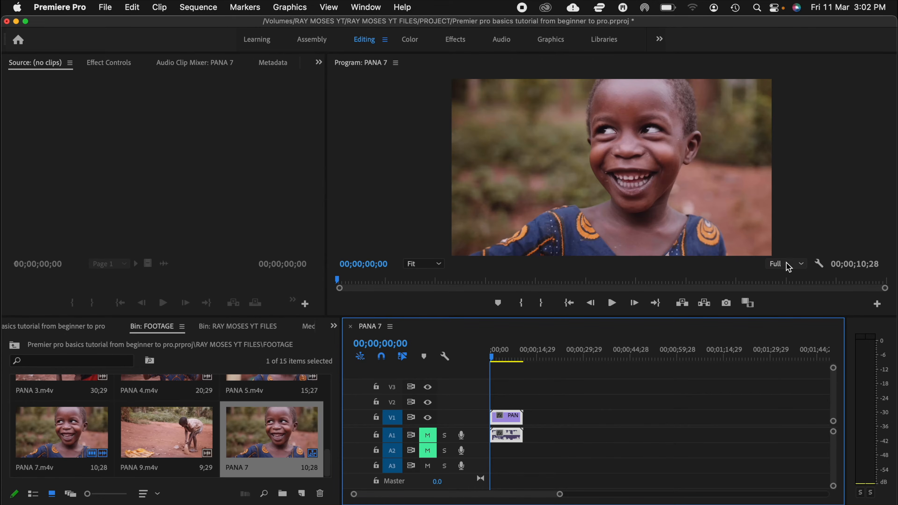
left_click(788, 266)
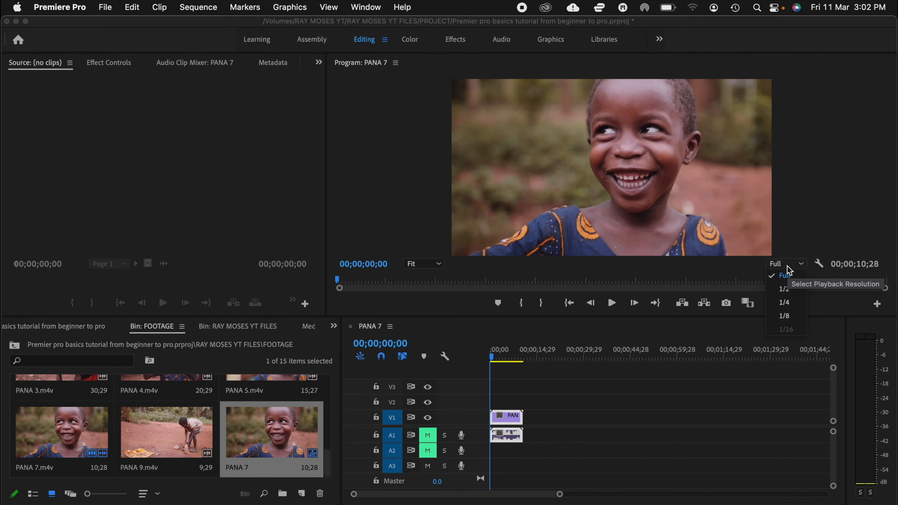
left_click(792, 305)
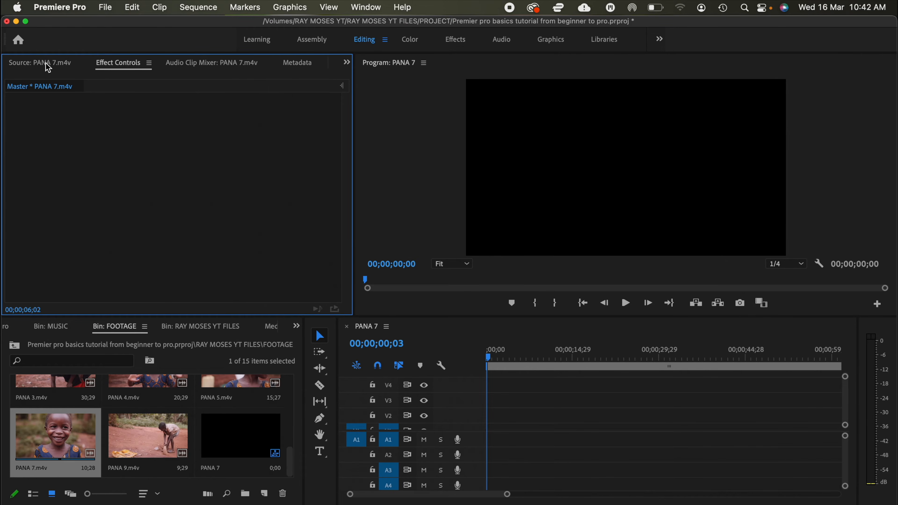
Step: Open PANA 7.m4v in the Source monitor and mark its in point at 00;00;03;06 and out point at 00;00;09;09
double_click(54, 442)
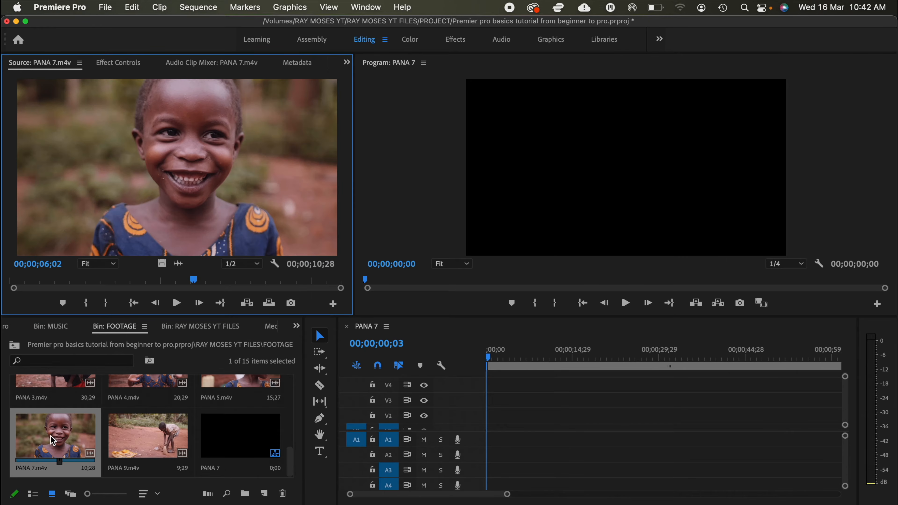
left_click(108, 281)
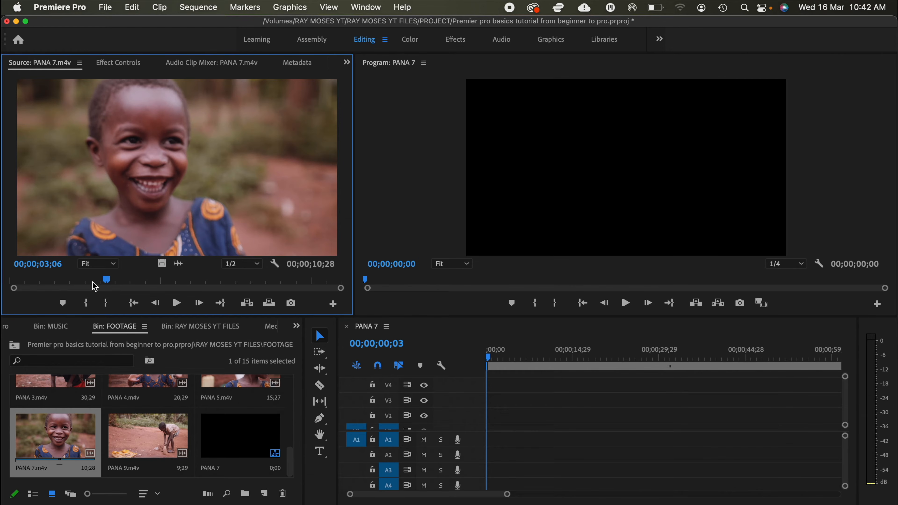
key("i")
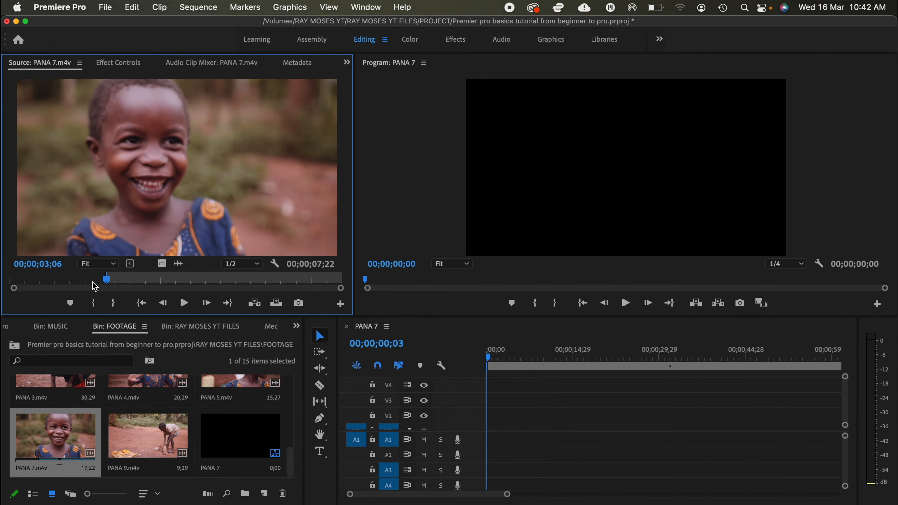
key("space")
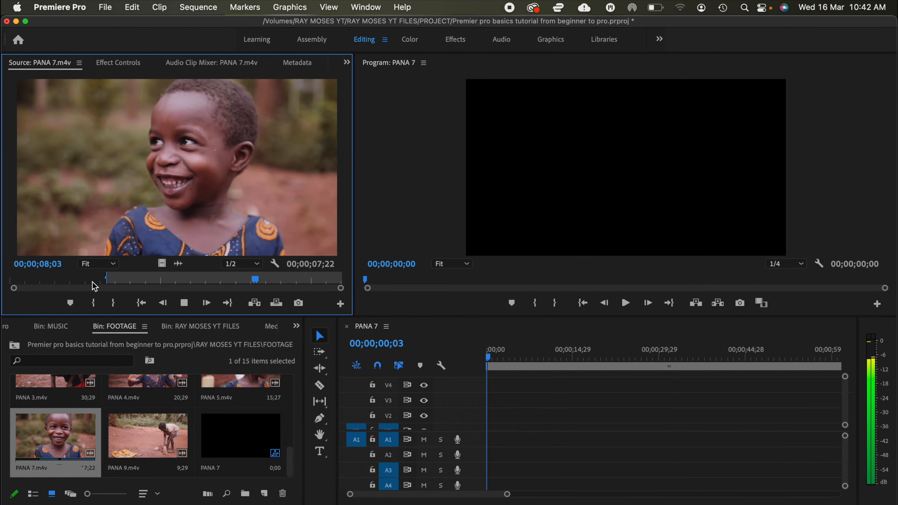
key("space")
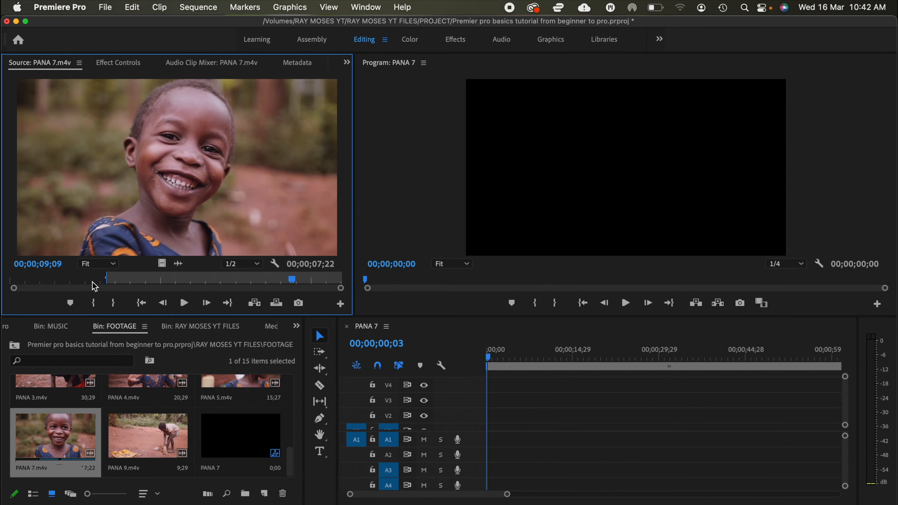
key("o")
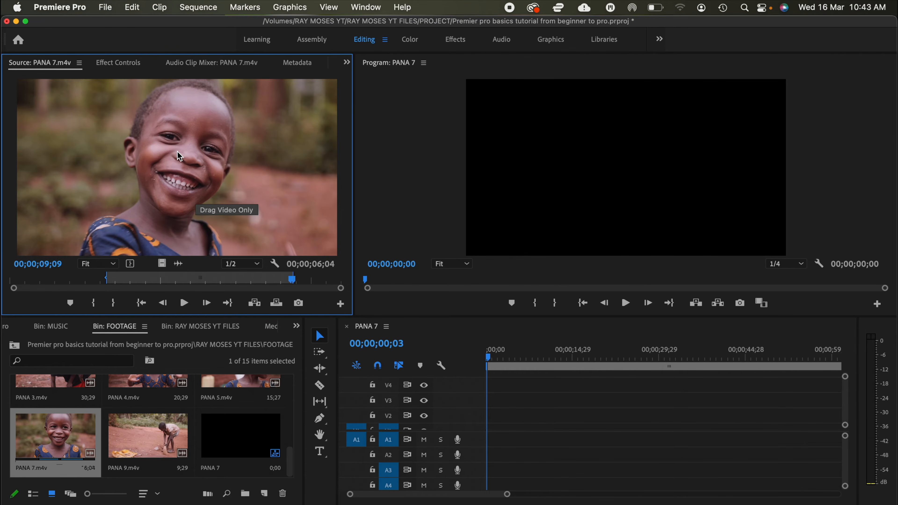
Step: Place the marked PANA 7.m4v range with video and audio at the start of the timeline and play it back
left_click_drag(176, 151, 490, 431)
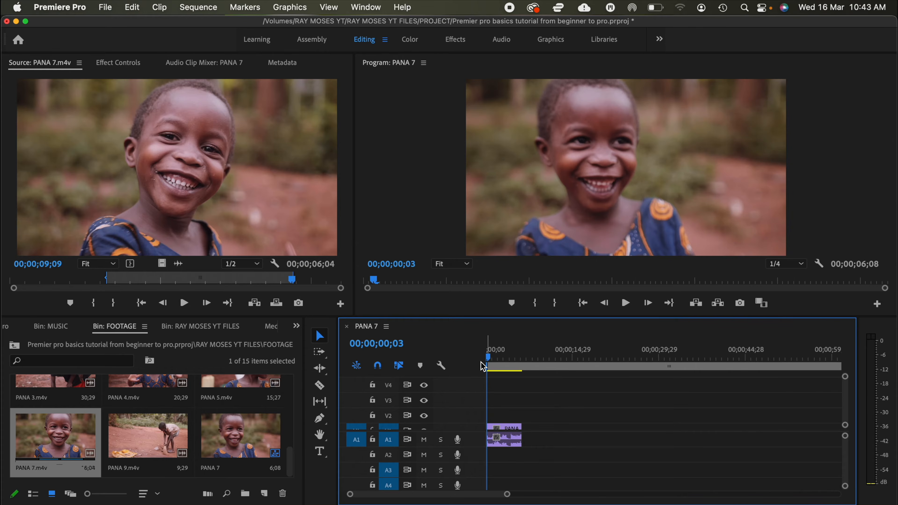
key("space")
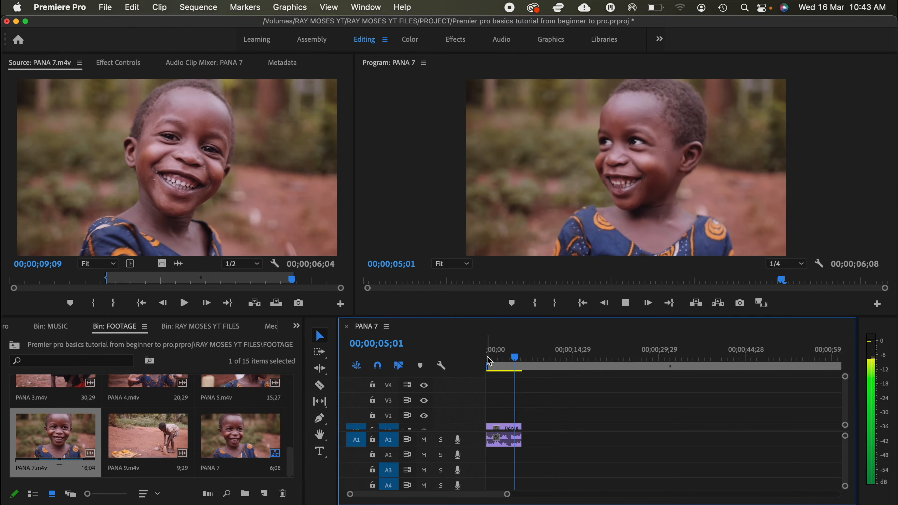
key("space")
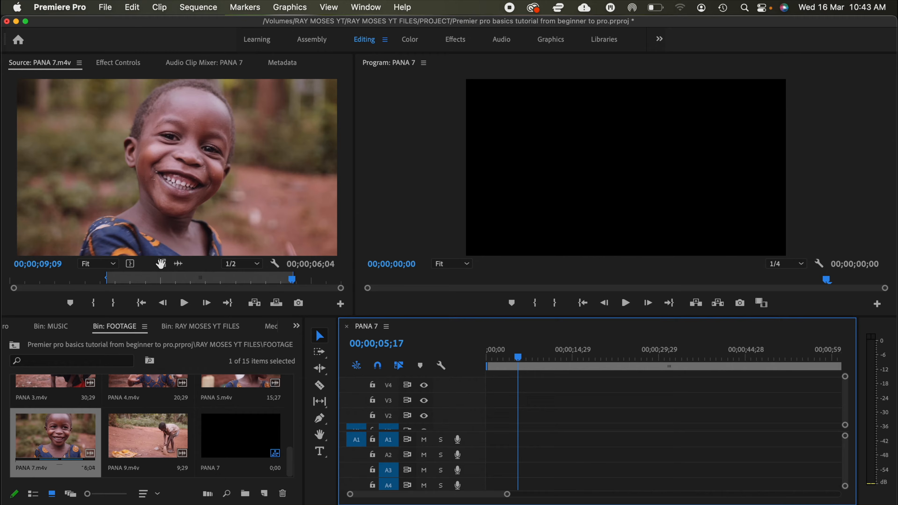
Step: Place only the video of the marked PANA 7.m4v range at the start of track V2 and play it back
left_click_drag(161, 264, 487, 423)
left_click(490, 359)
key("space")
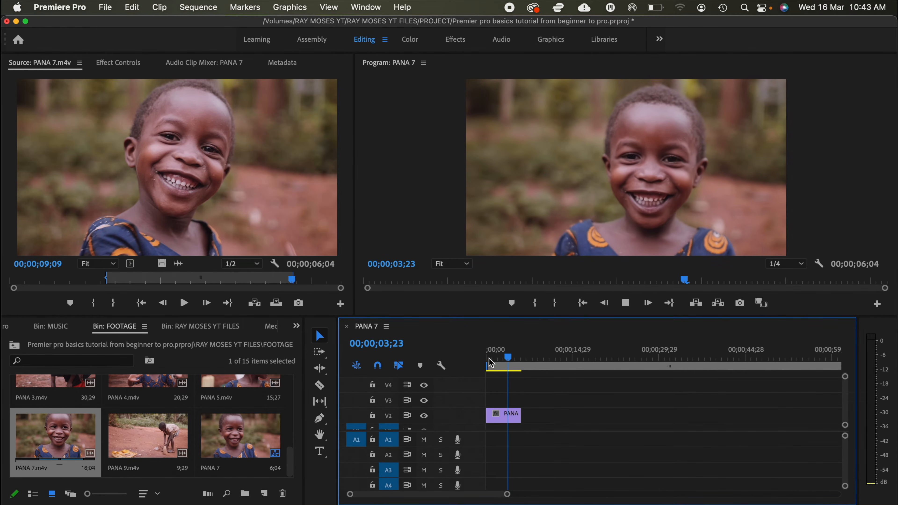
key("space")
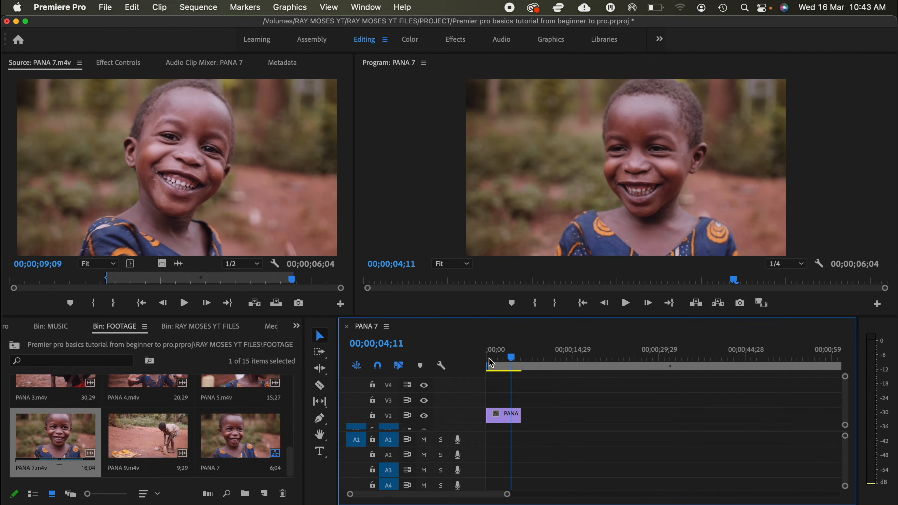
Step: Place only the audio of the marked PANA 7.m4v range on track A1, play it back, and undo the clip placements
left_click(178, 264)
left_click_drag(179, 264, 483, 437)
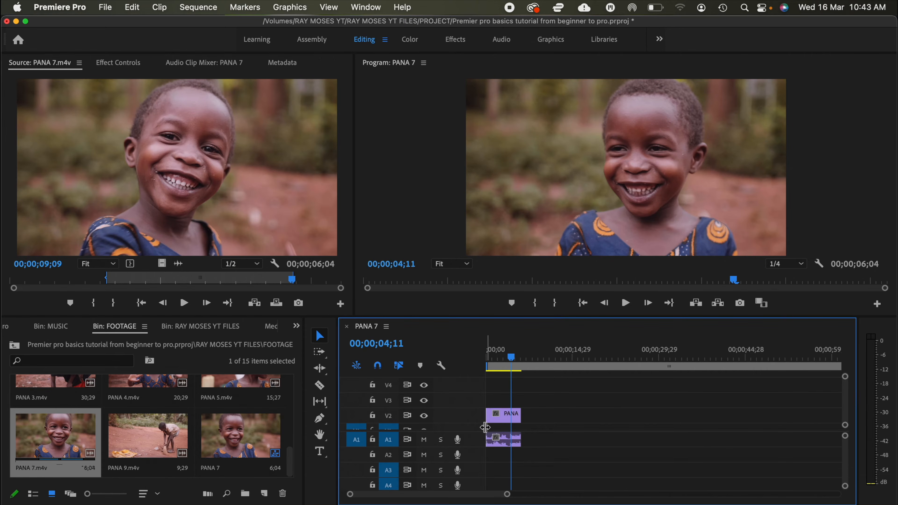
left_click(490, 357)
key("space")
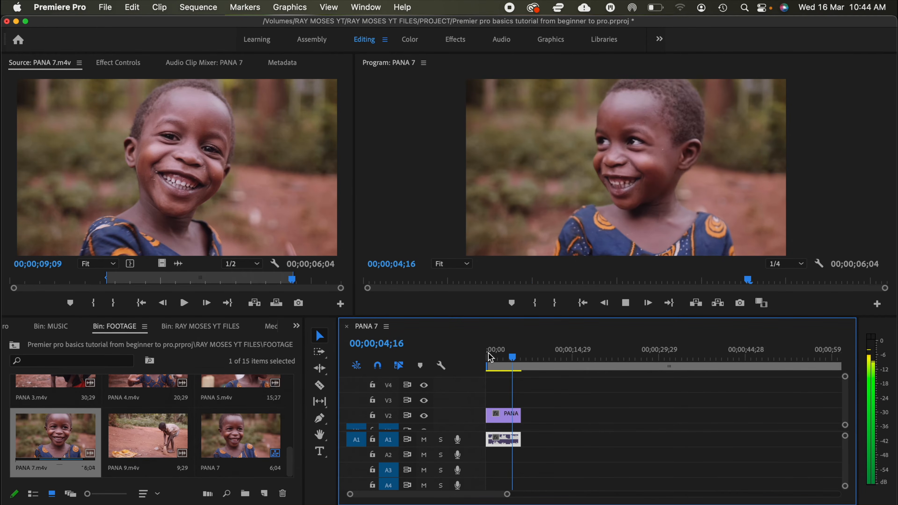
left_click(489, 356)
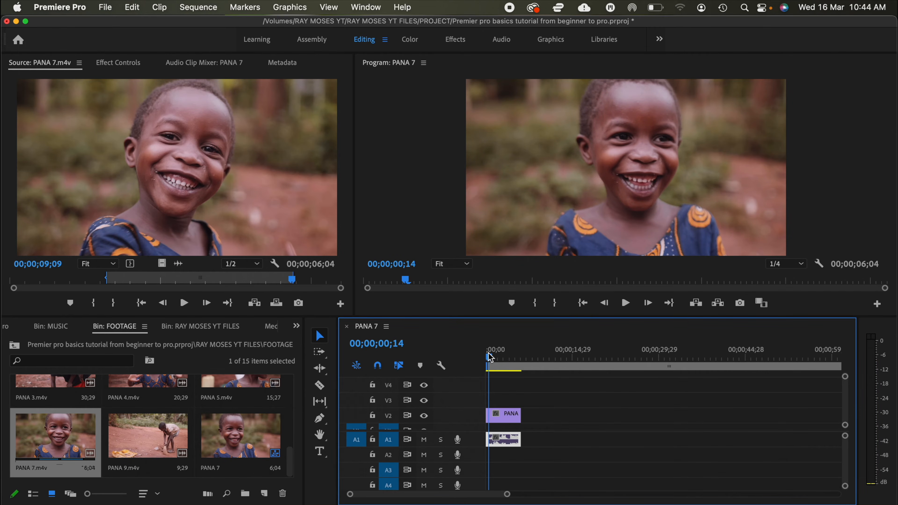
key("super+z")
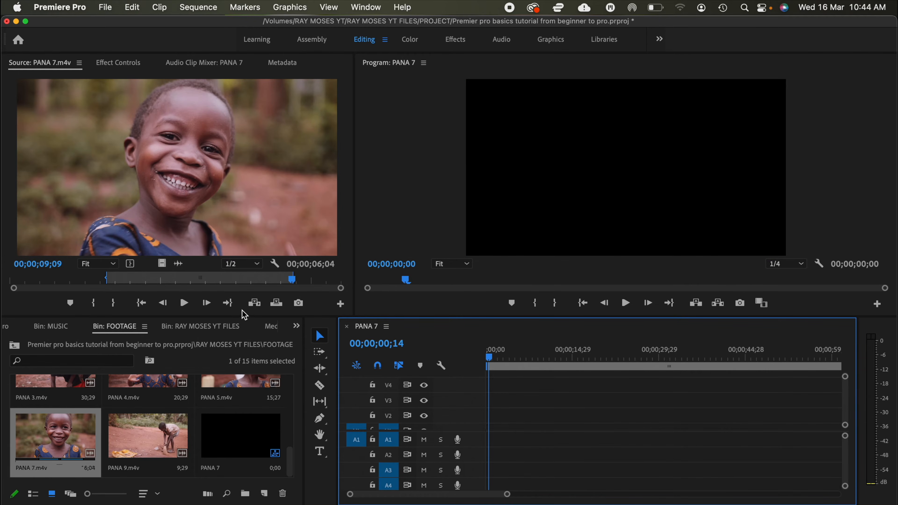
Step: Insert the marked PANA 7.m4v range into the sequence at 00;00;00;14 and play the sequence from its beginning
left_click(253, 303)
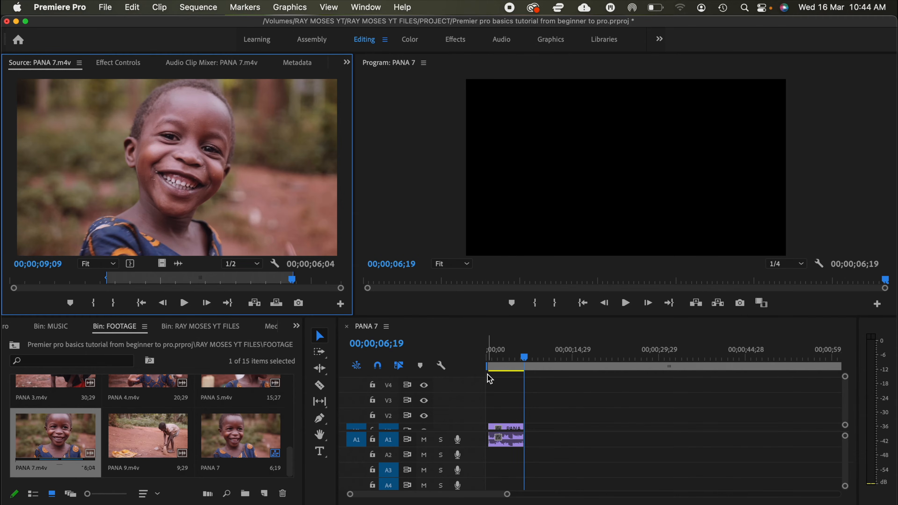
left_click(488, 357)
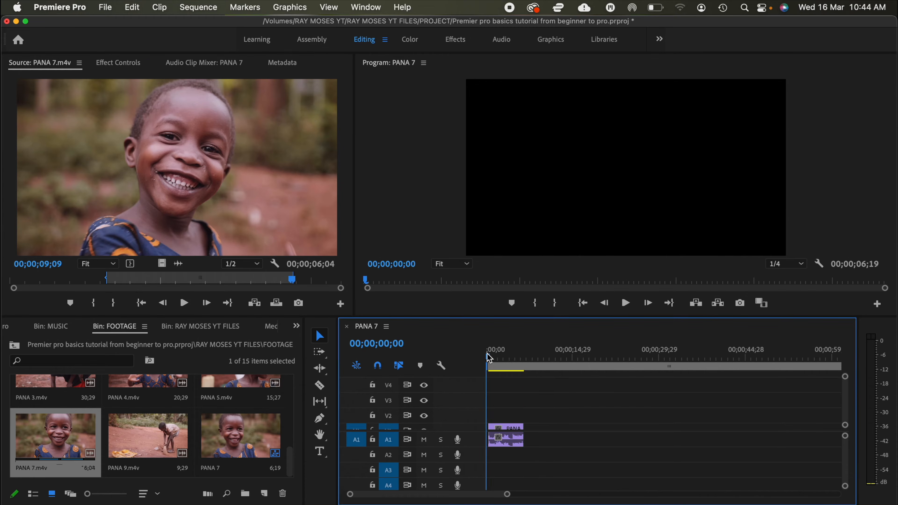
key("space")
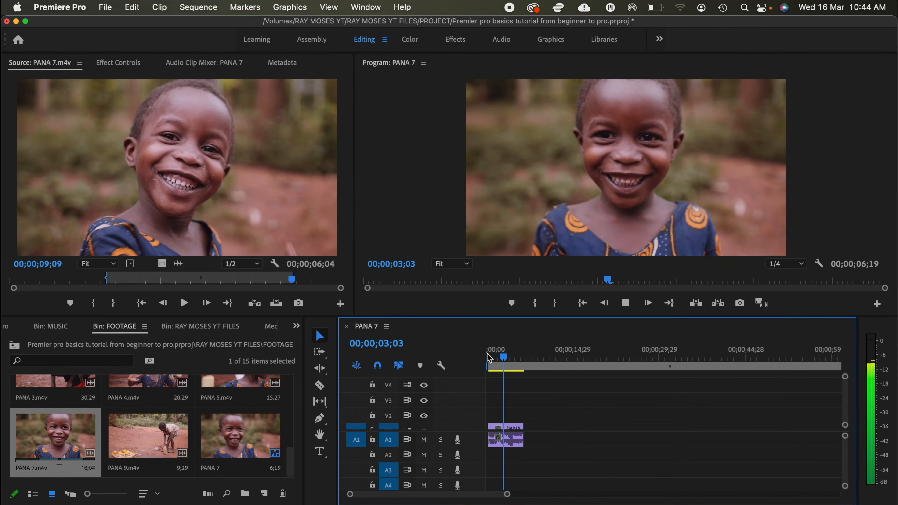
key("space")
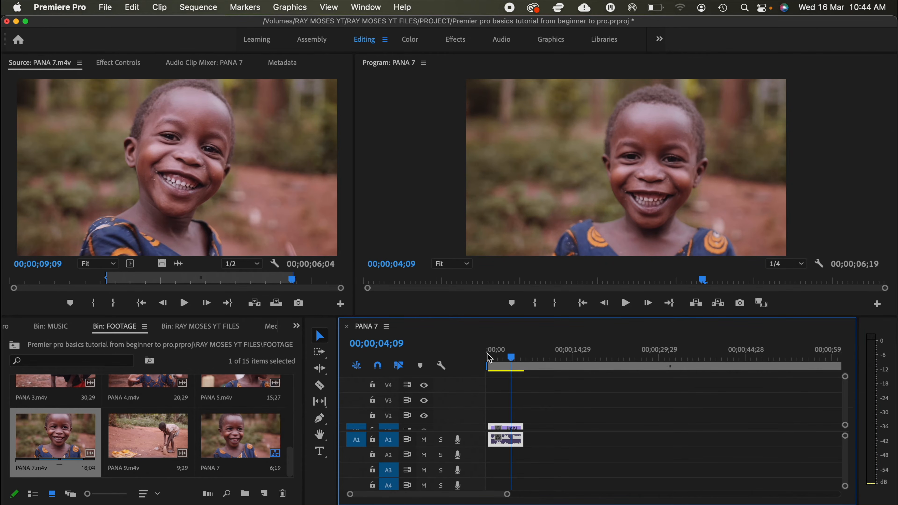
Step: Re-mark PANA 7.m4v from 00;00;02;03 to 00;00;07;02 and add that range directly after the first clip on the timeline
left_click(77, 282)
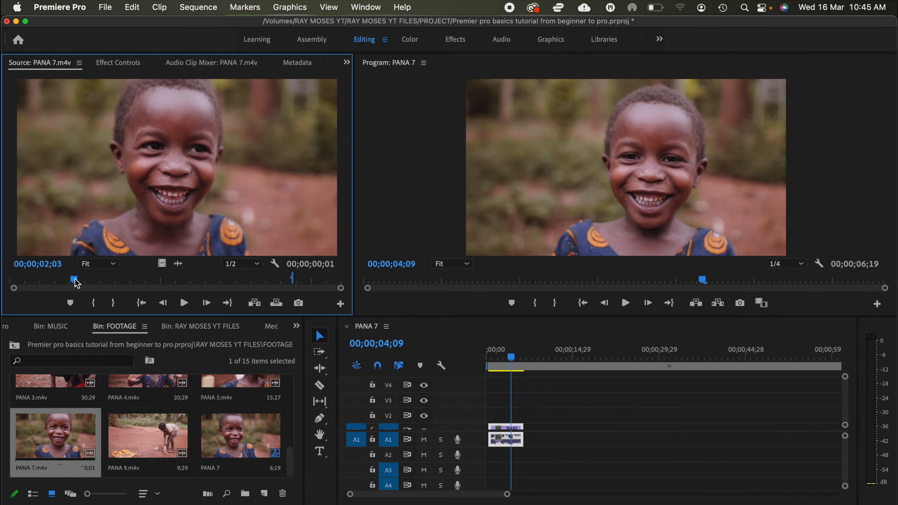
left_click(94, 303)
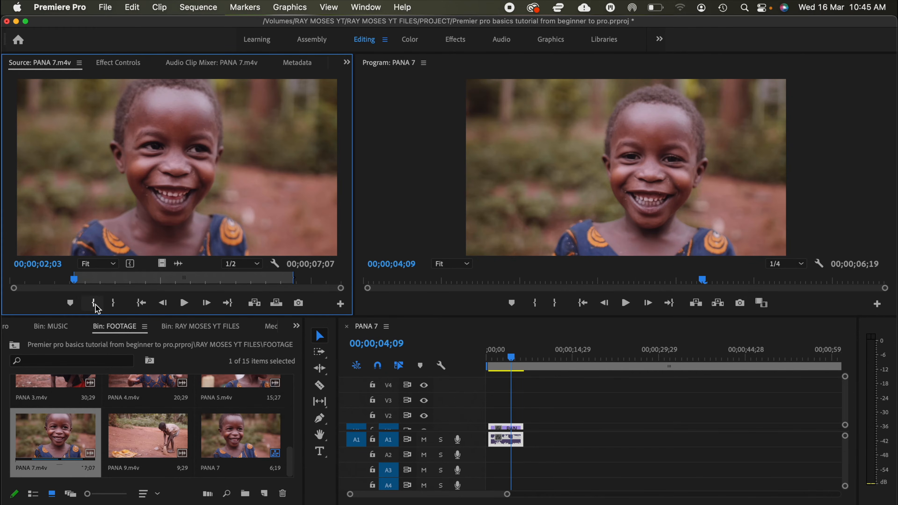
key("space")
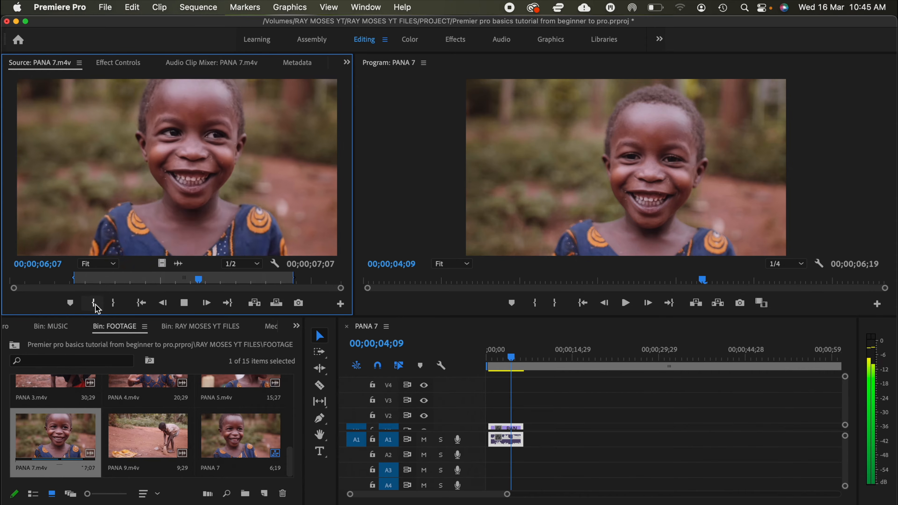
key("space")
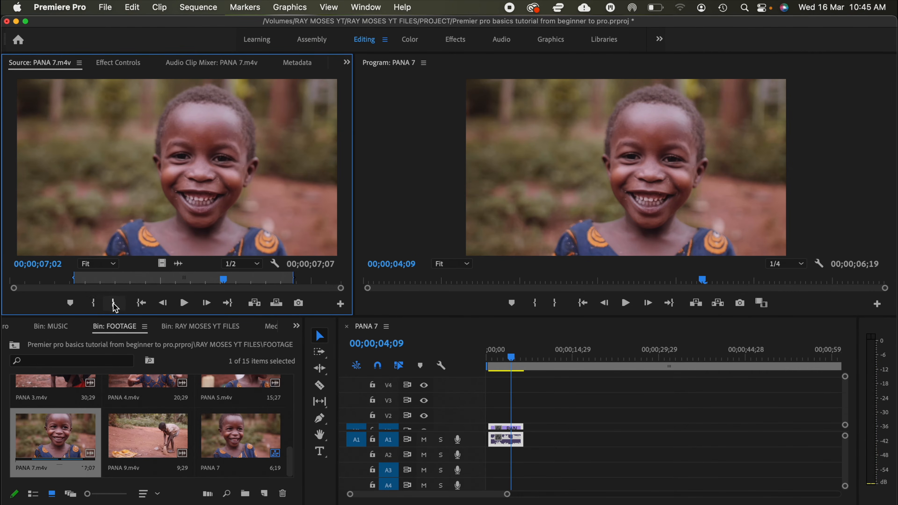
left_click(114, 305)
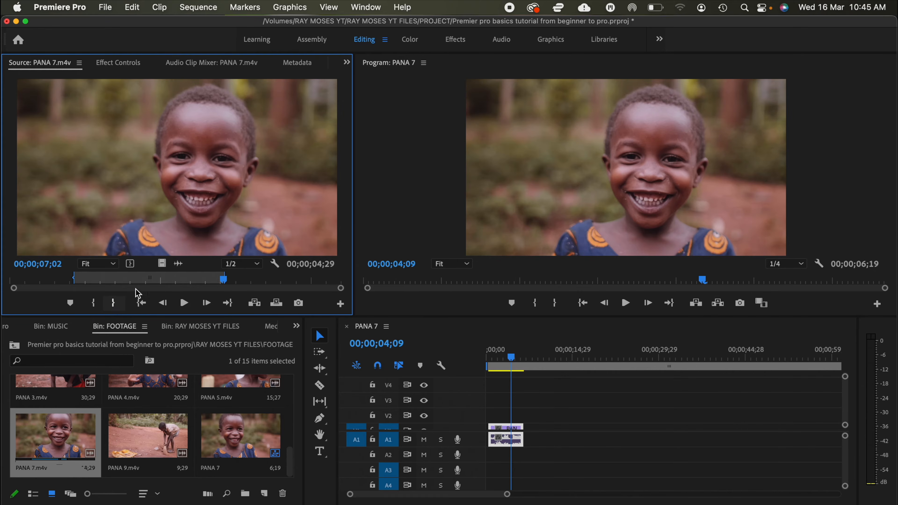
left_click_drag(492, 348, 537, 429)
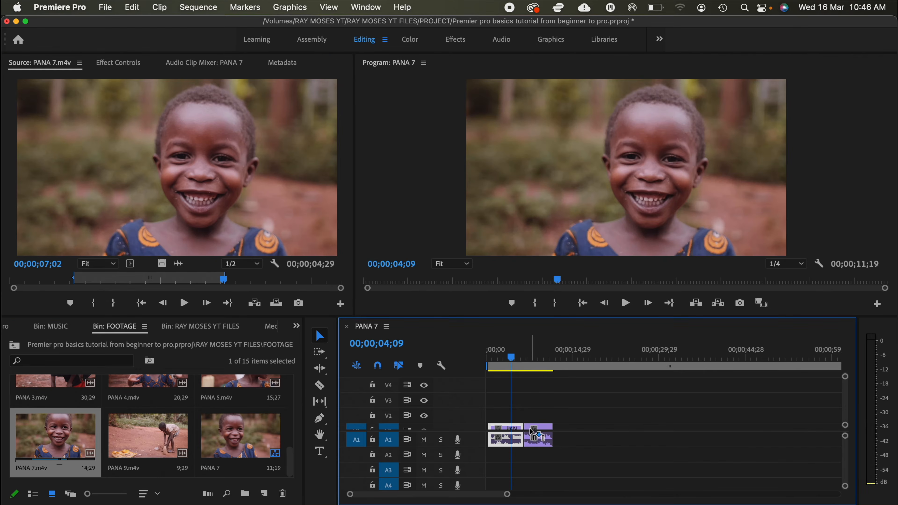
Step: Show the first clip's Motion effect controls, turn on Scale keyframing and set Scale to 124
left_click(124, 64)
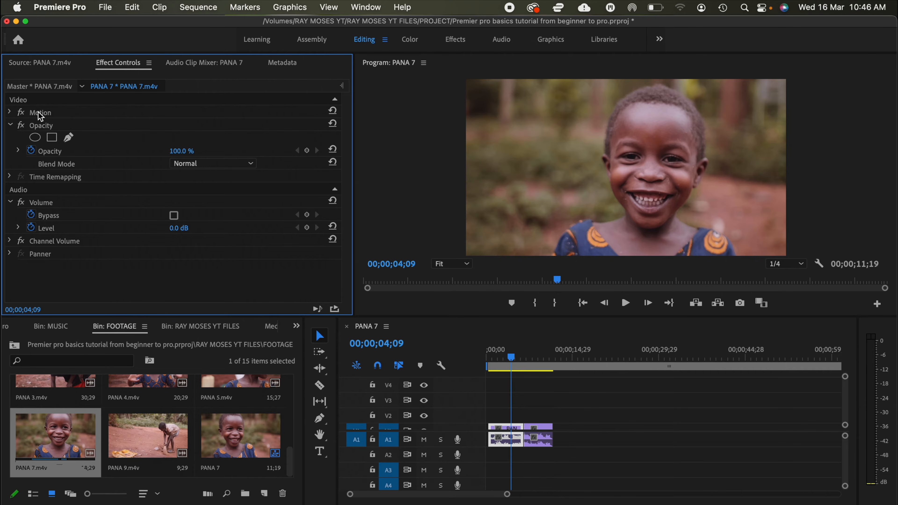
left_click(10, 112)
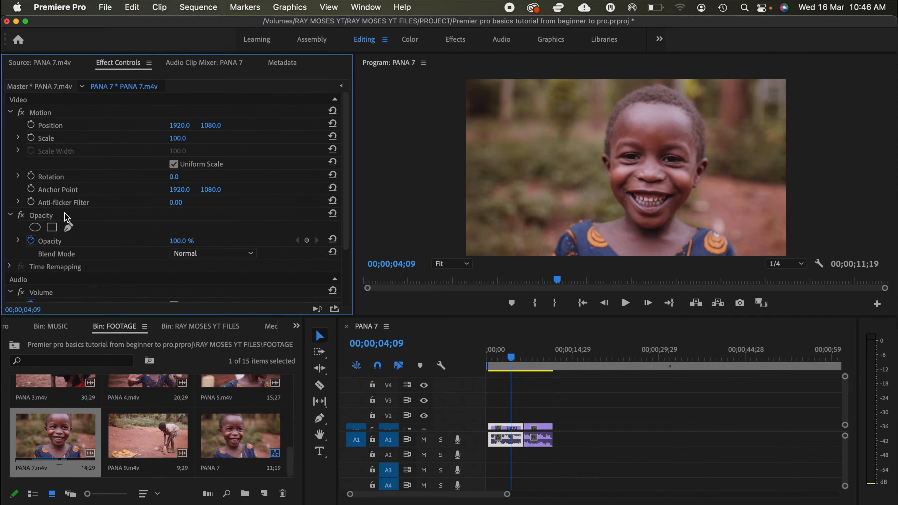
scroll(67, 217, "down", 3)
scroll(86, 152, "up", 3)
left_click(31, 138)
left_click_drag(178, 138, 123, 135)
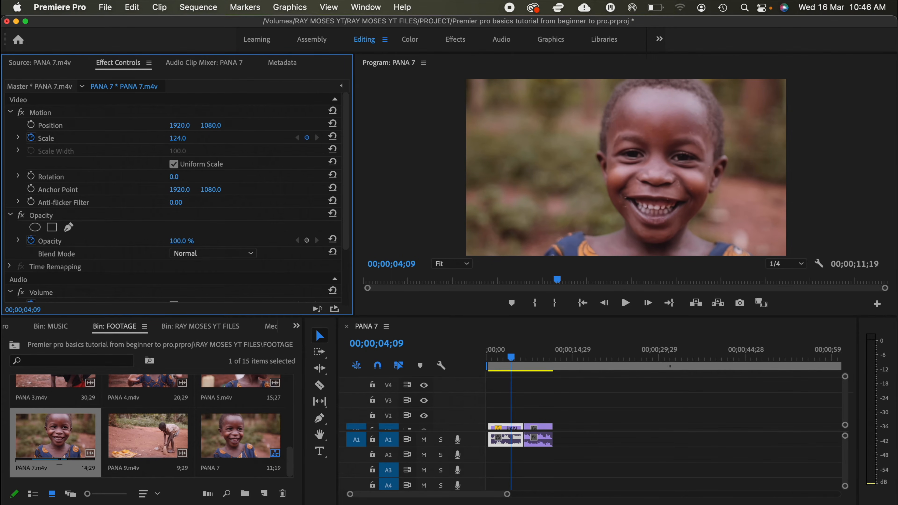
Step: Turn on Position keyframing for the first clip and set its position to 1825, 1199
left_click(32, 125)
left_click_drag(179, 125, 154, 125)
left_click_drag(179, 125, 214, 126)
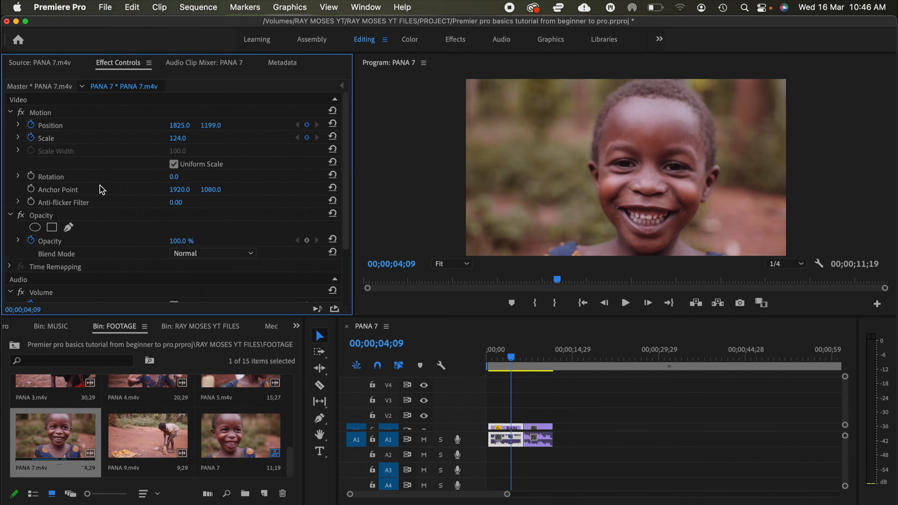
Step: Turn on Rotation keyframing for the first clip, set Rotation to -2.0°, and lower its Opacity to 77%
scroll(104, 189, "down", 5)
scroll(105, 188, "up", 1)
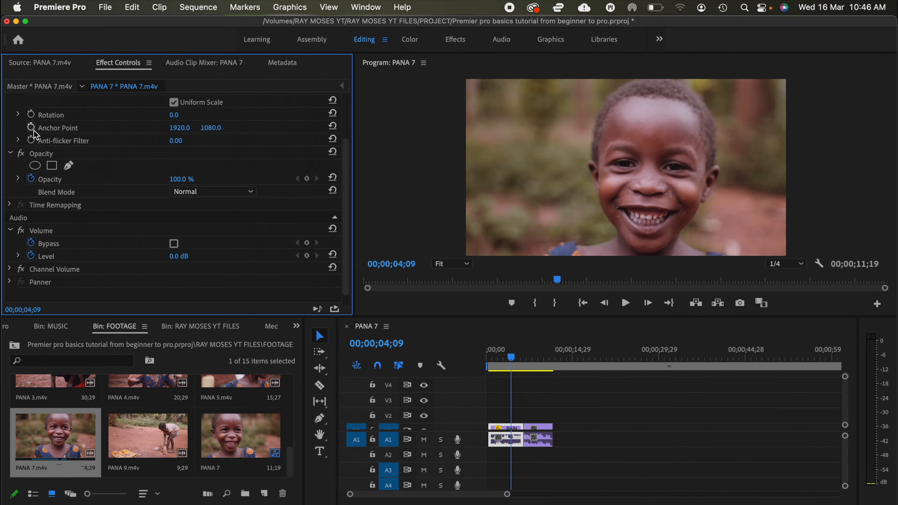
left_click(31, 114)
left_click_drag(178, 120, 174, 115)
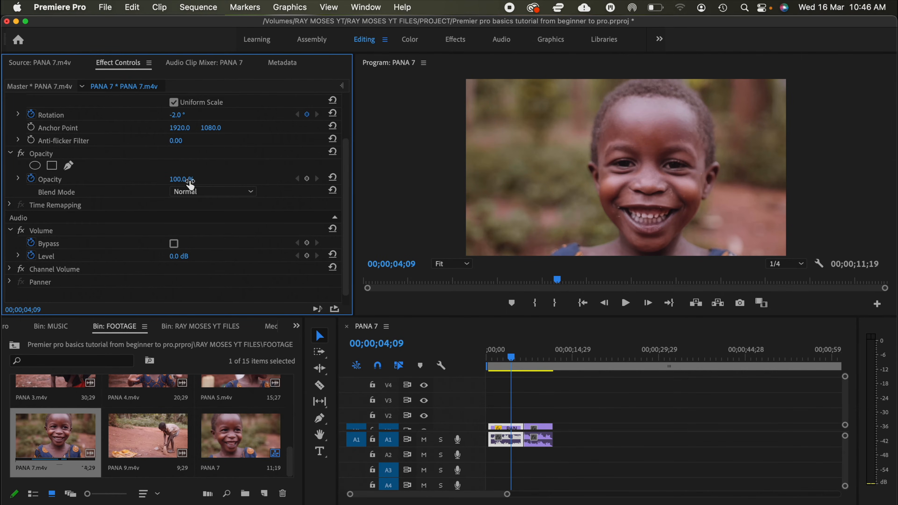
mouse_move(185, 184)
left_mouse_down()
mouse_move(167, 184)
mouse_move(177, 184)
left_mouse_up()
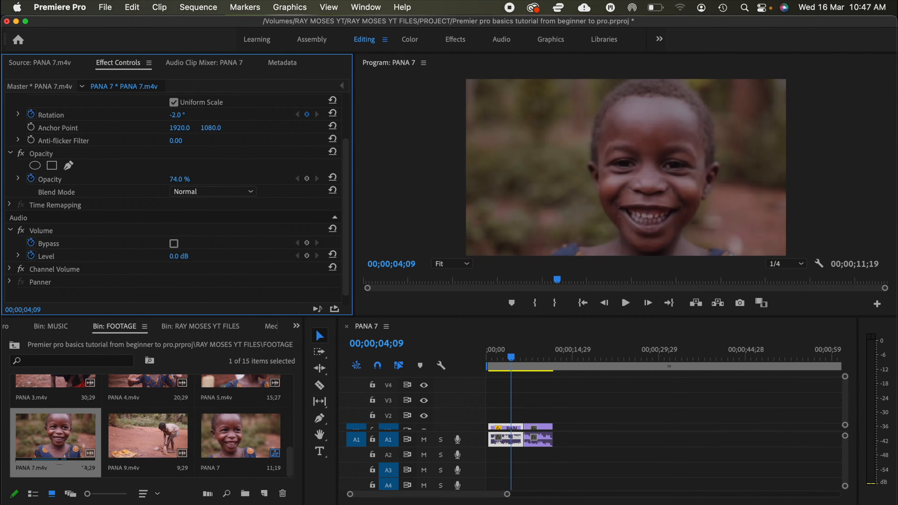
scroll(188, 180, "down", 1)
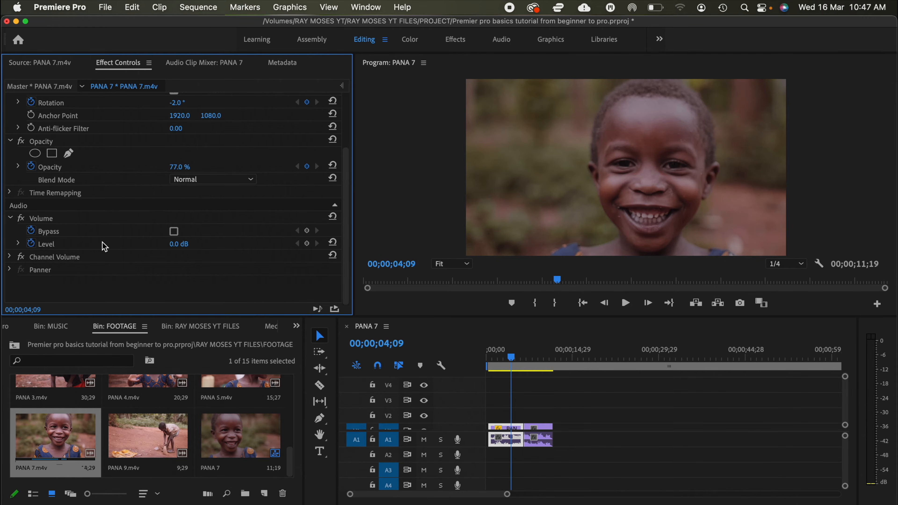
scroll(105, 246, "up", 6)
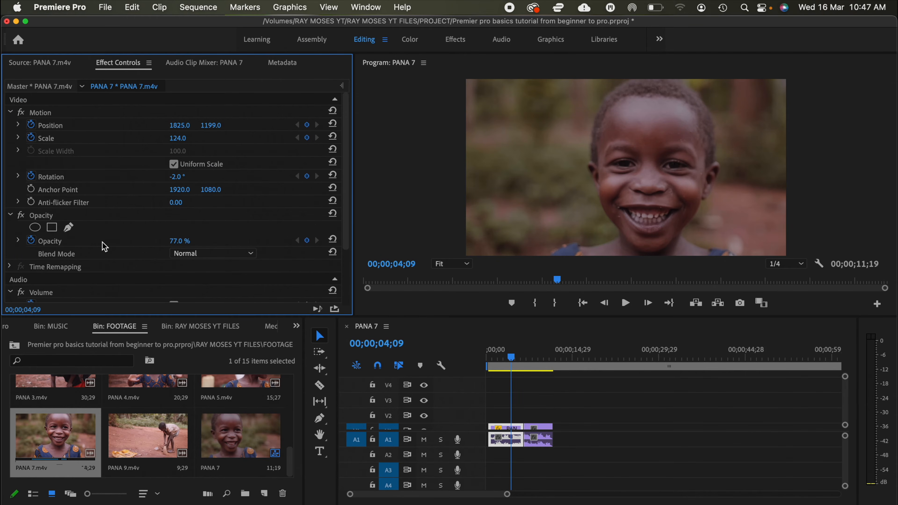
Step: Look over the Audio Clip Mixer and play back the PANA 7 sequence from near its start
left_click(209, 67)
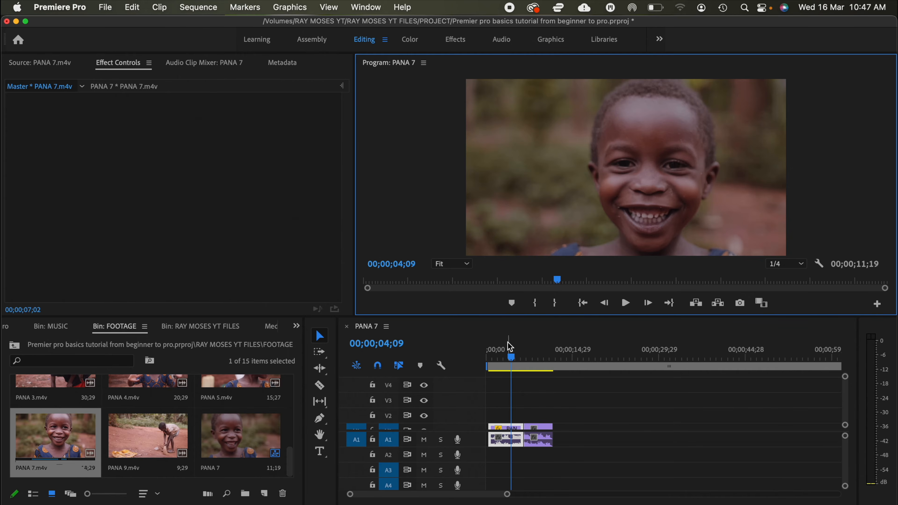
left_click(497, 359)
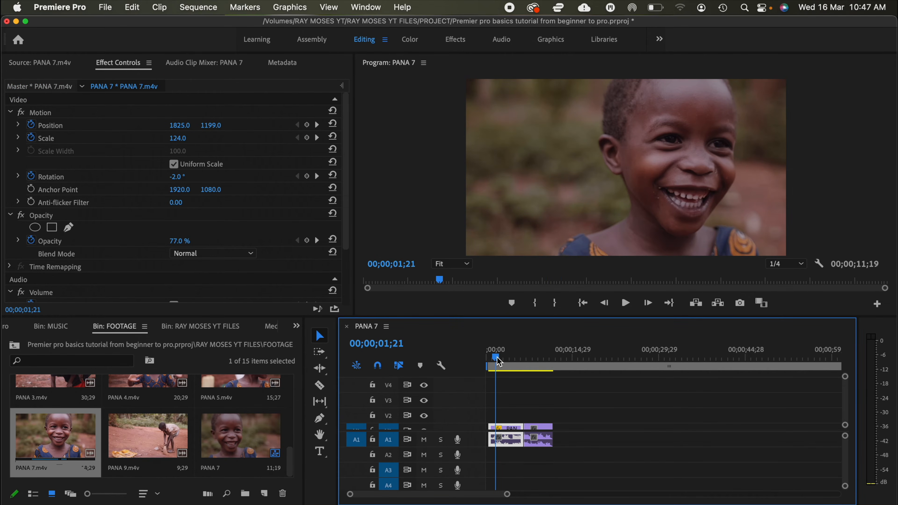
key("space")
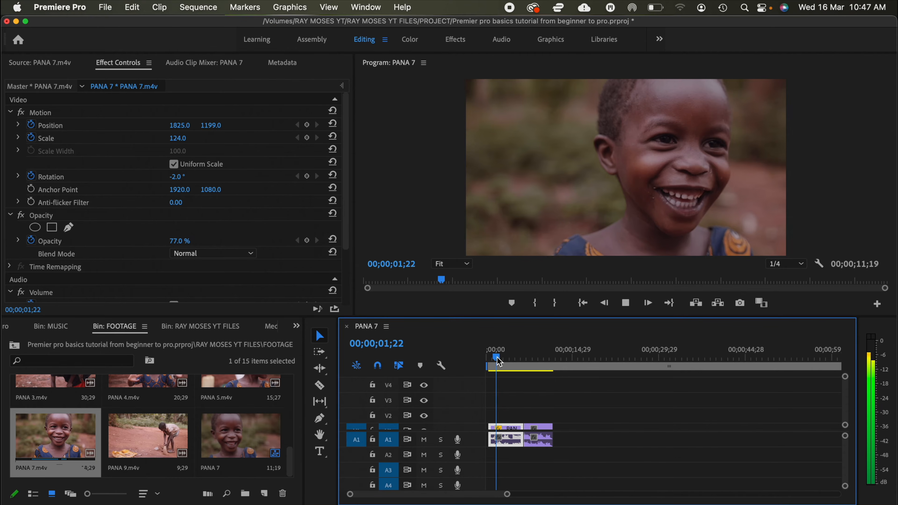
key("space")
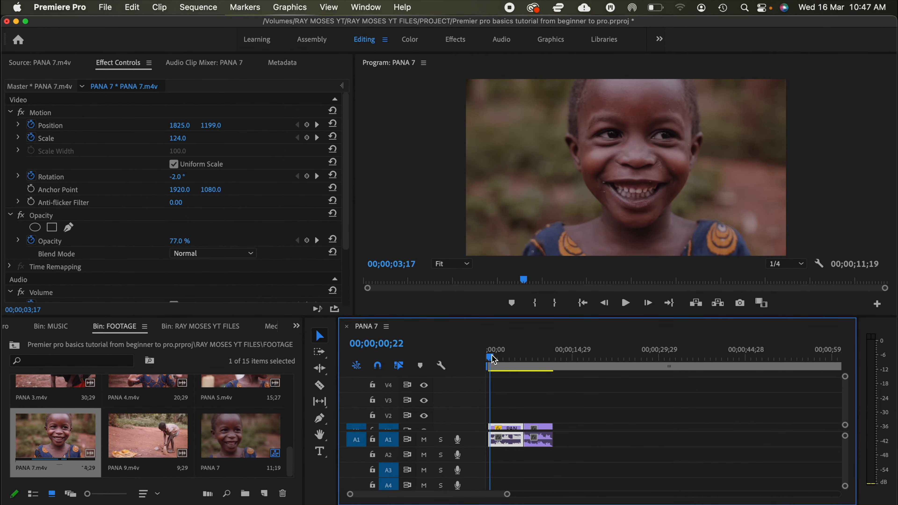
left_click(492, 356)
key("space")
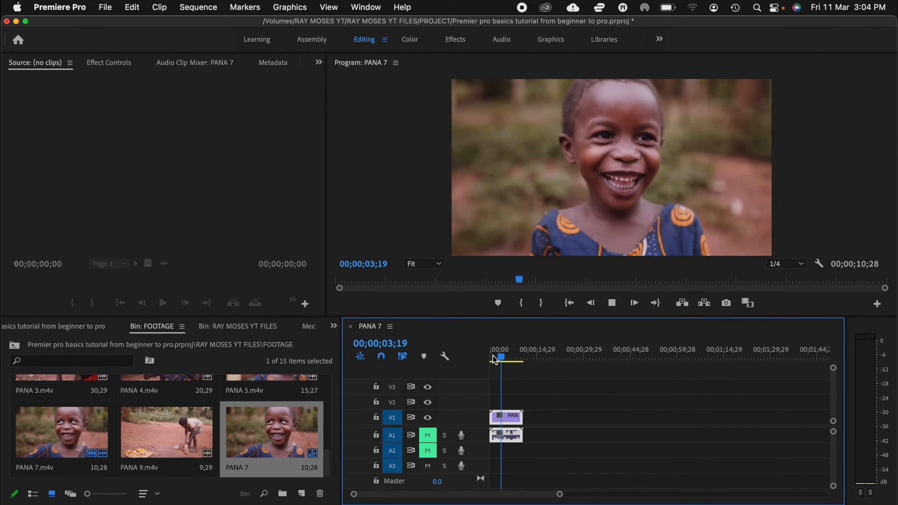
key("space")
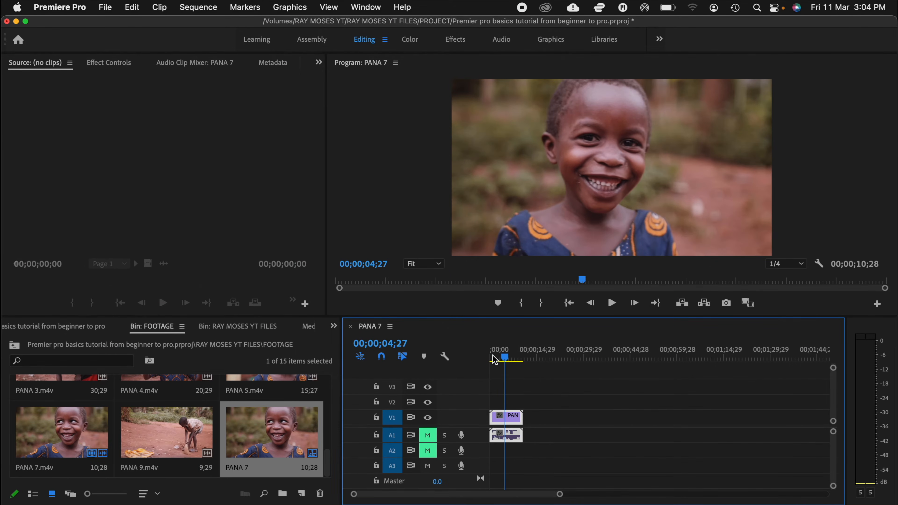
Step: Place PANA 9.m4v on video track V2 above the PANA 7.m4v clip and hide V2's output to preview the lower clip
left_click(182, 440)
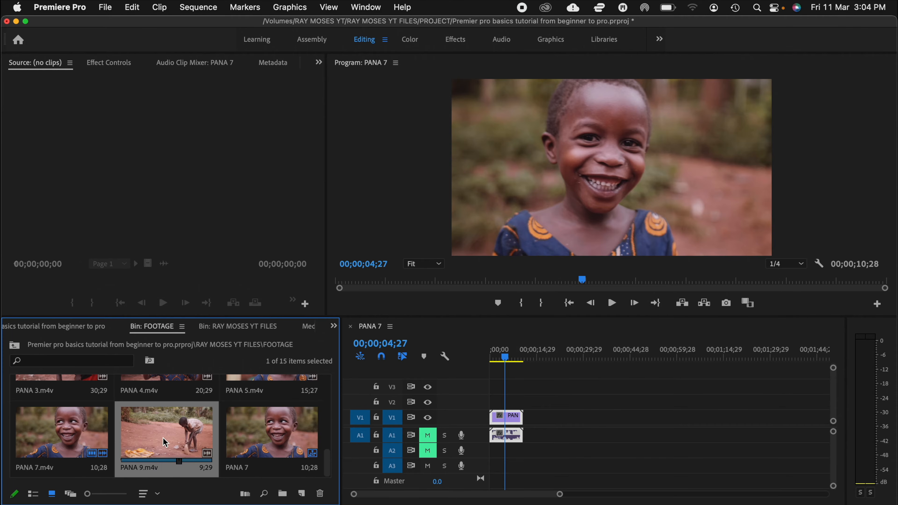
left_click_drag(222, 437, 494, 404)
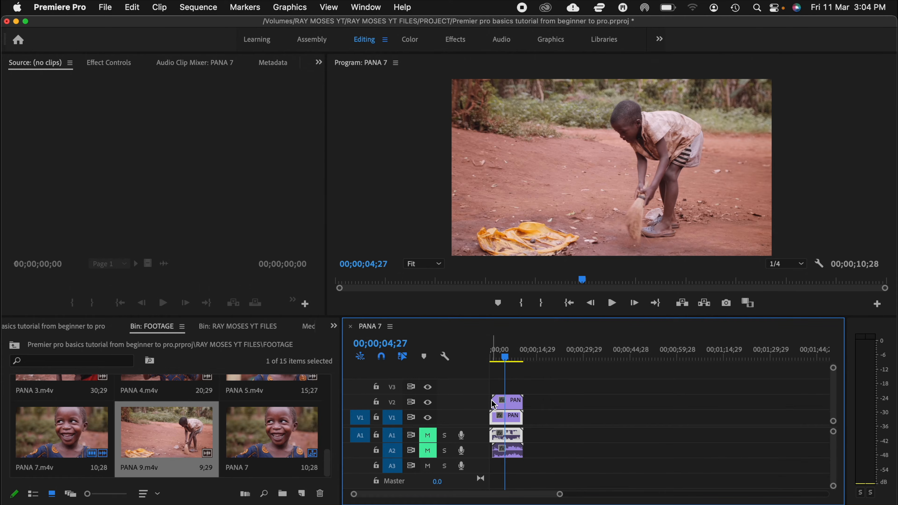
left_click(495, 358)
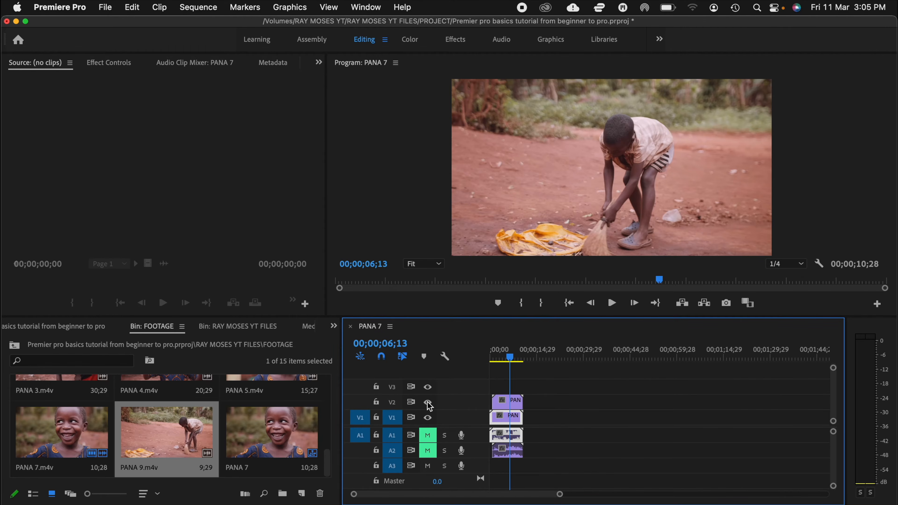
left_click(428, 404)
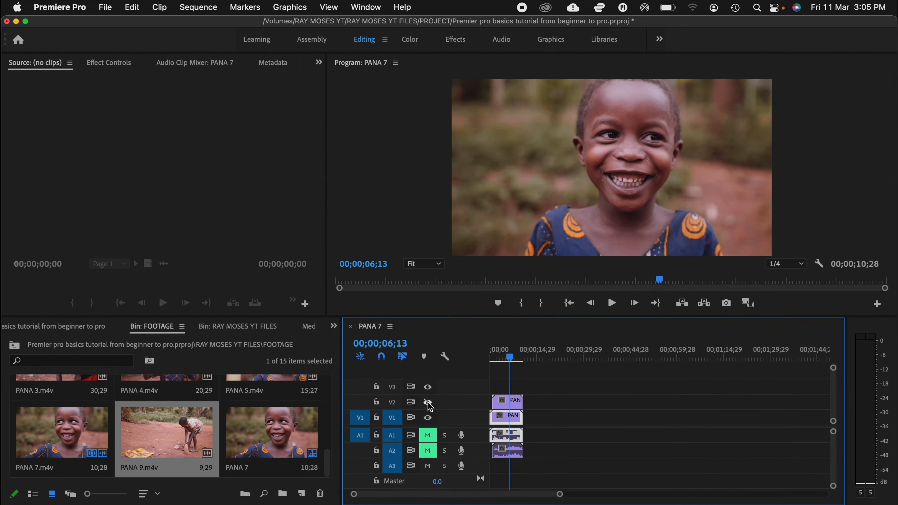
left_click(501, 356)
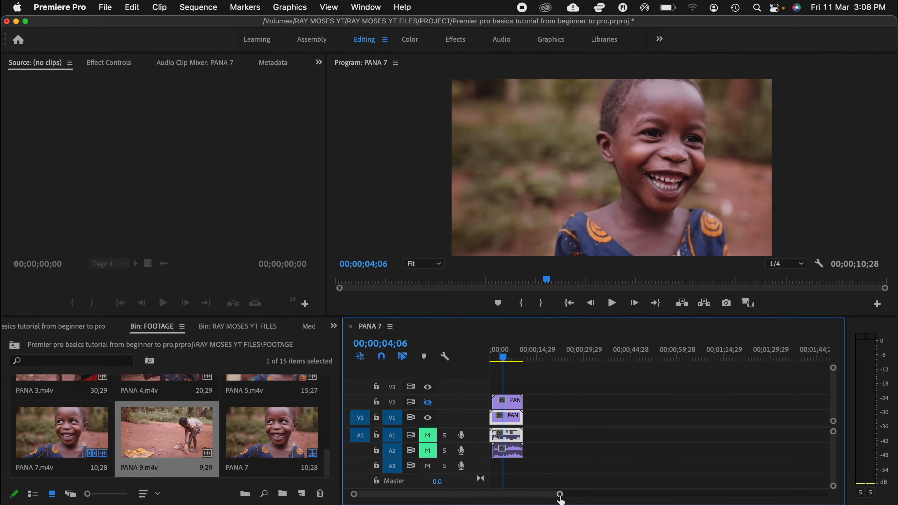
Step: Zoom in on the PANA 7 sequence's timeline and scroll along the stacked clips
mouse_move(560, 497)
left_mouse_down()
mouse_move(488, 501)
mouse_move(630, 500)
mouse_move(497, 504)
mouse_move(562, 504)
left_mouse_up()
left_click_drag(436, 494, 456, 494)
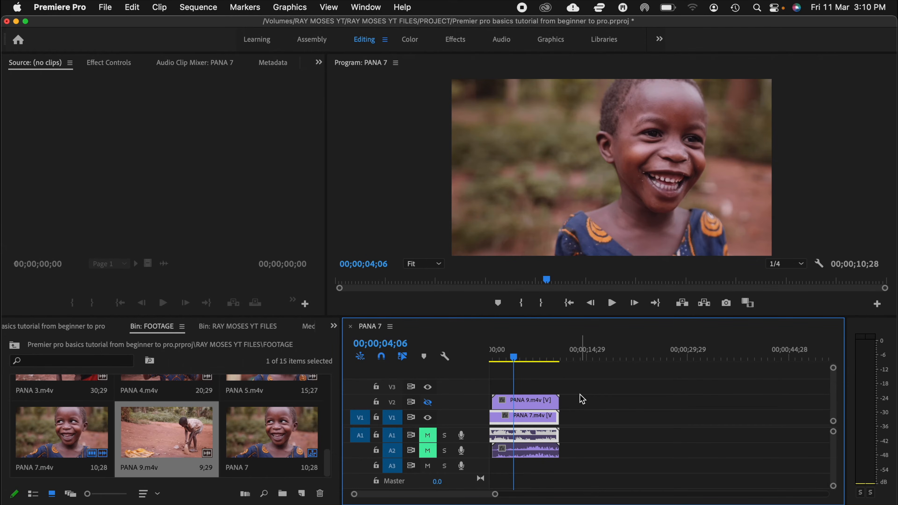
scroll(581, 394, "down", 3)
scroll(581, 395, "up", 4)
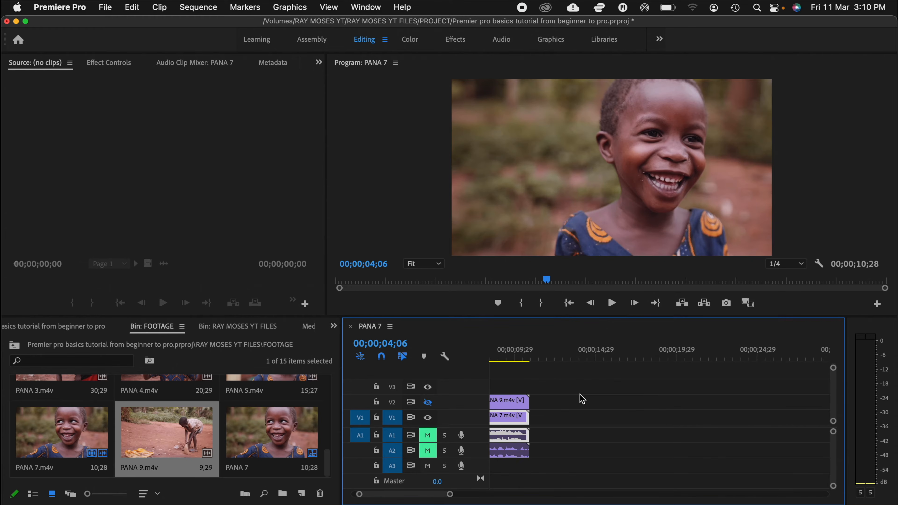
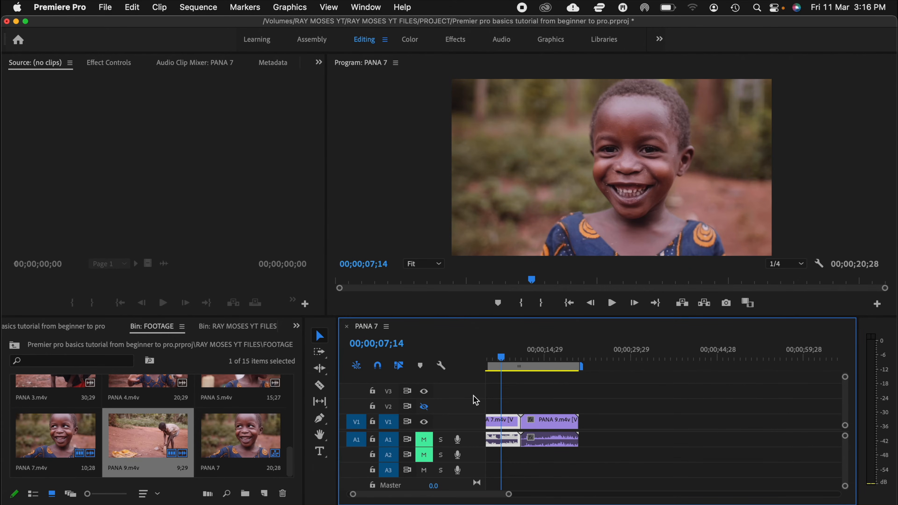
Step: Cut the PANA 7.m4v clip at the playhead and PANA 9.m4v at two points with the Razor tool
key("c")
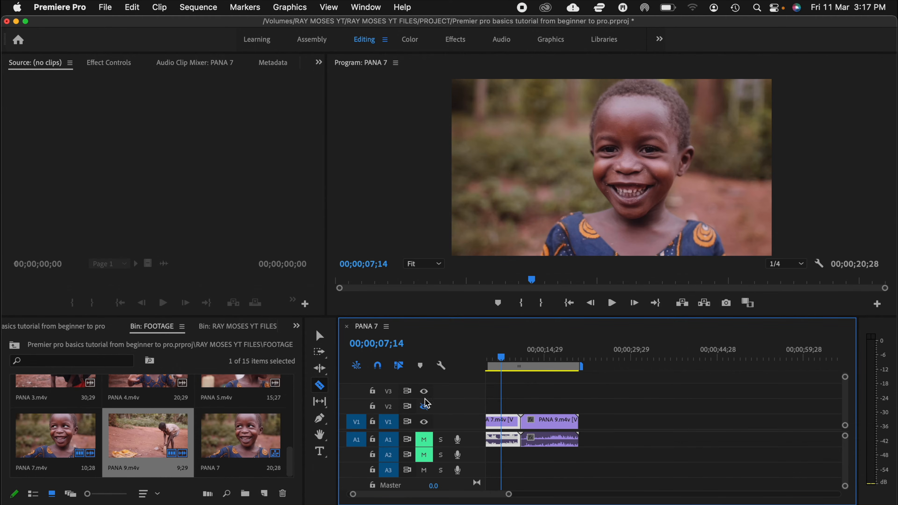
left_click(503, 426)
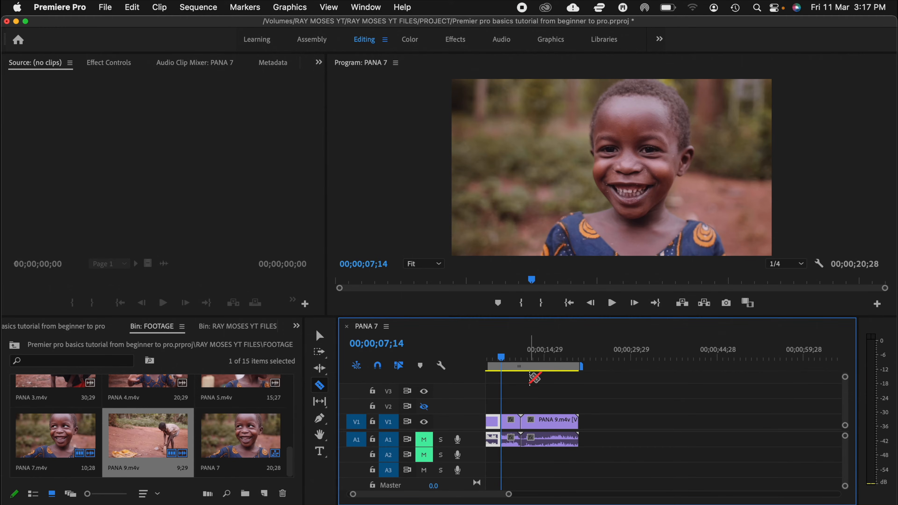
left_click(534, 426)
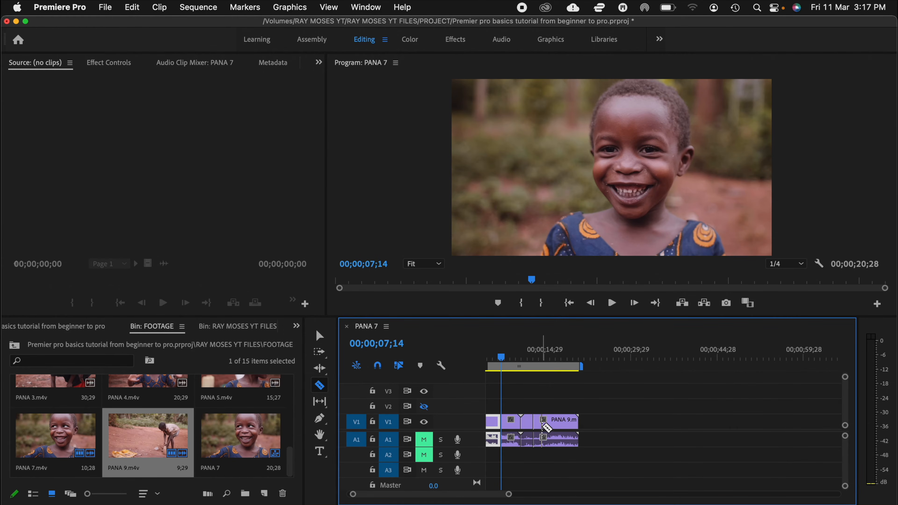
left_click(551, 427)
Step: Delete the middle piece of the cut PANA 9.m4v clip from the timeline
left_click(319, 336)
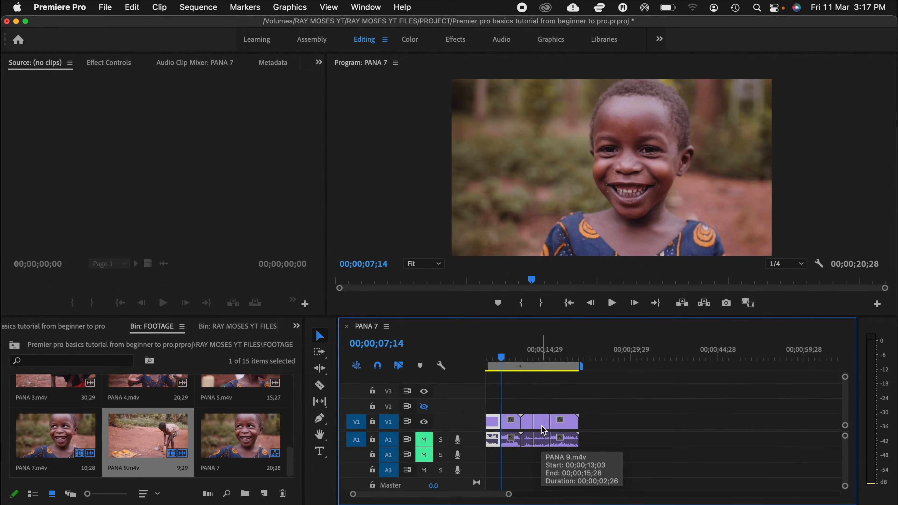
left_click(544, 427)
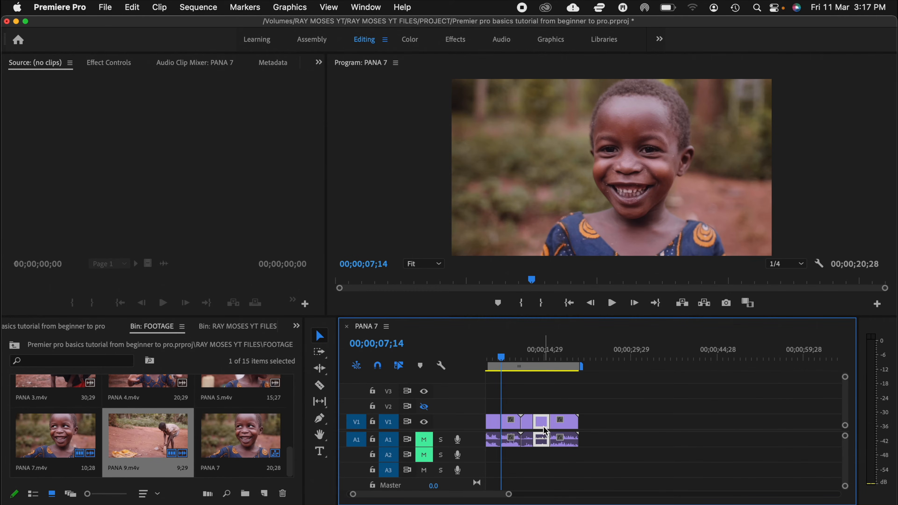
key("Delete")
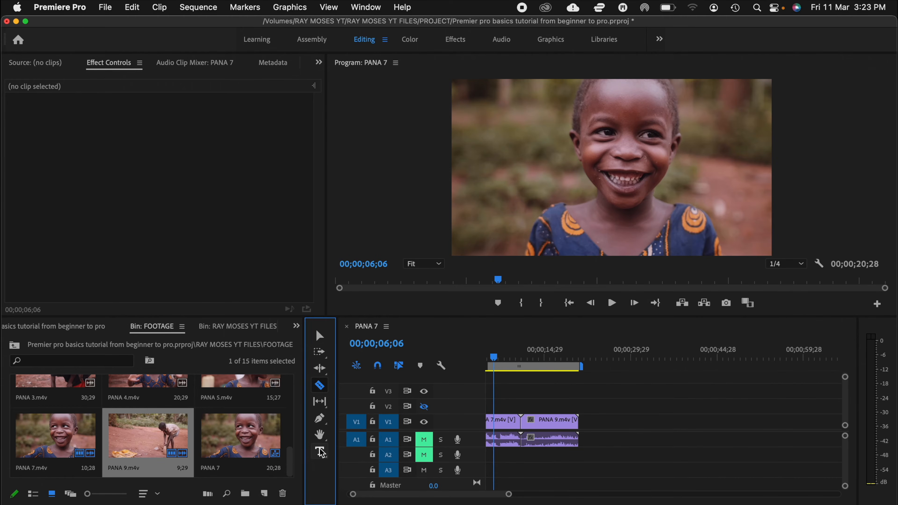
Step: Add the text "premier pro" over the boy's chest in the program frame at 00;00;06;06
left_click(320, 452)
left_click(566, 238)
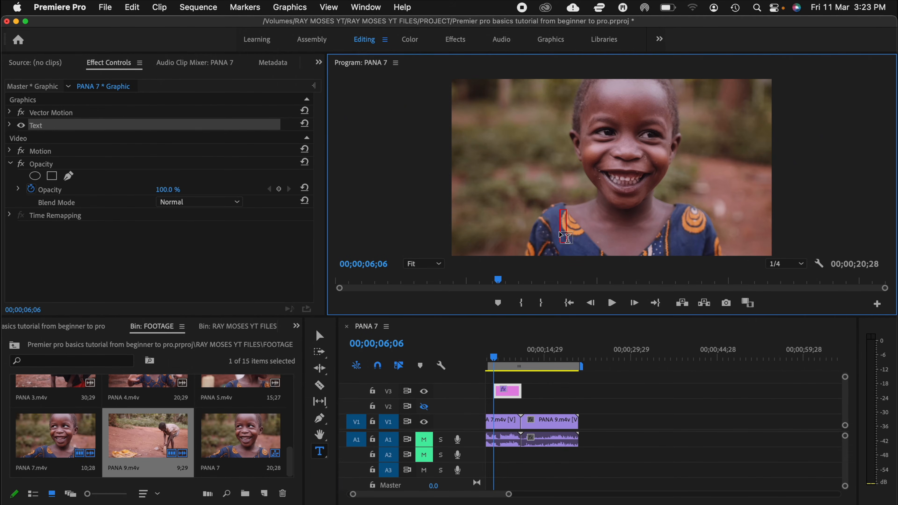
type("premier pro")
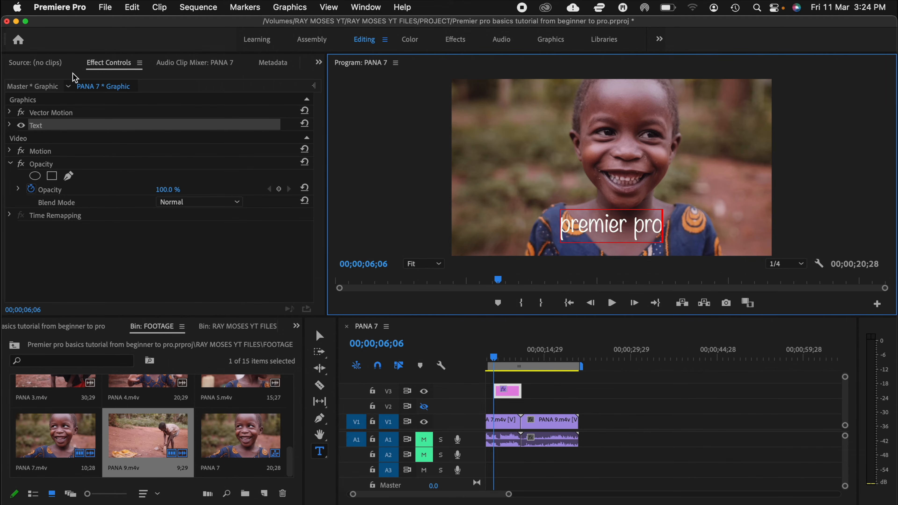
Step: Select the text graphic on track V3 and its "premier pro" layer to bring up its properties in Effect Controls
left_click(45, 64)
left_click(109, 65)
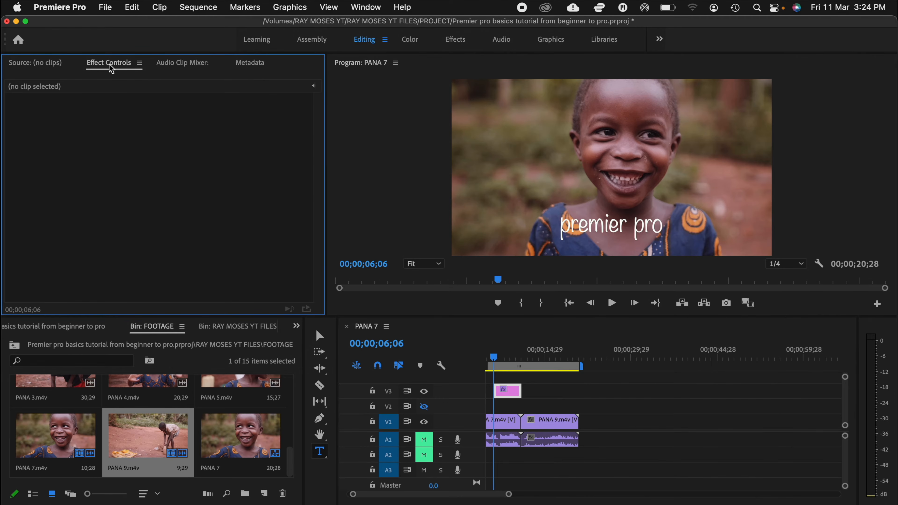
left_click(590, 228)
key("super+a")
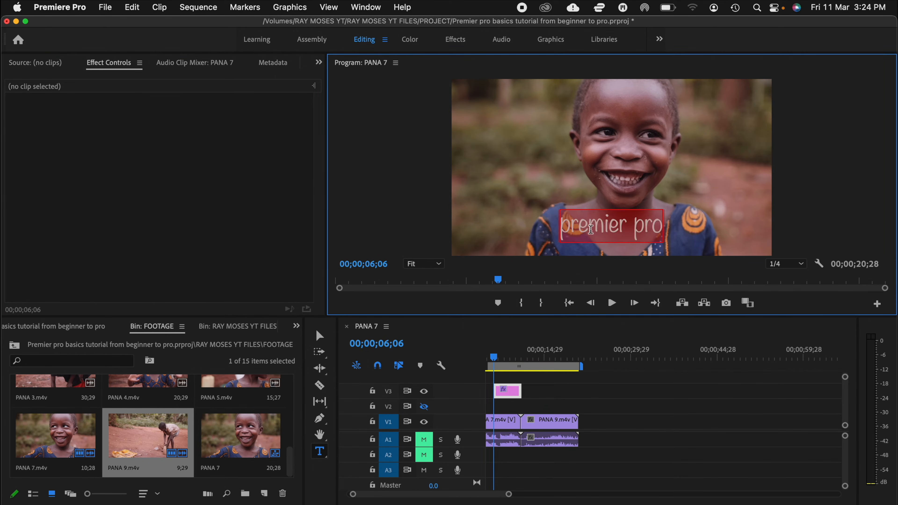
left_click(110, 63)
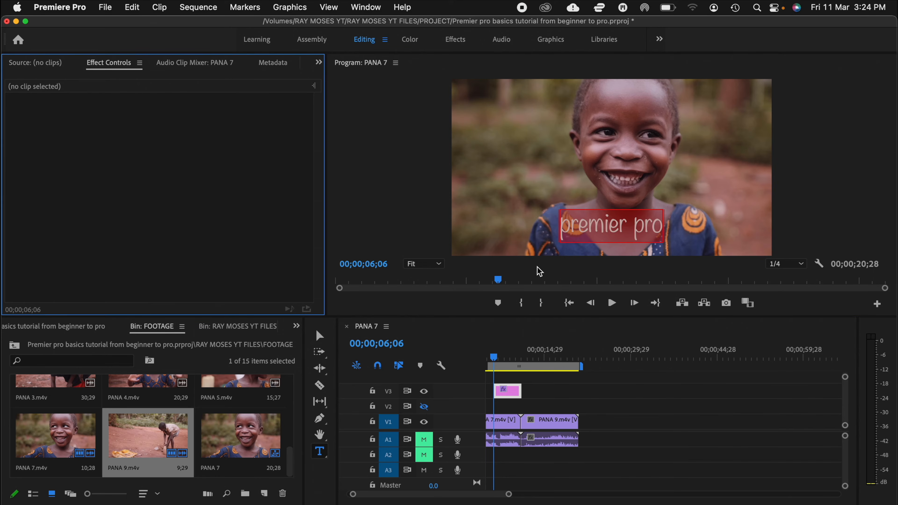
left_click(509, 392)
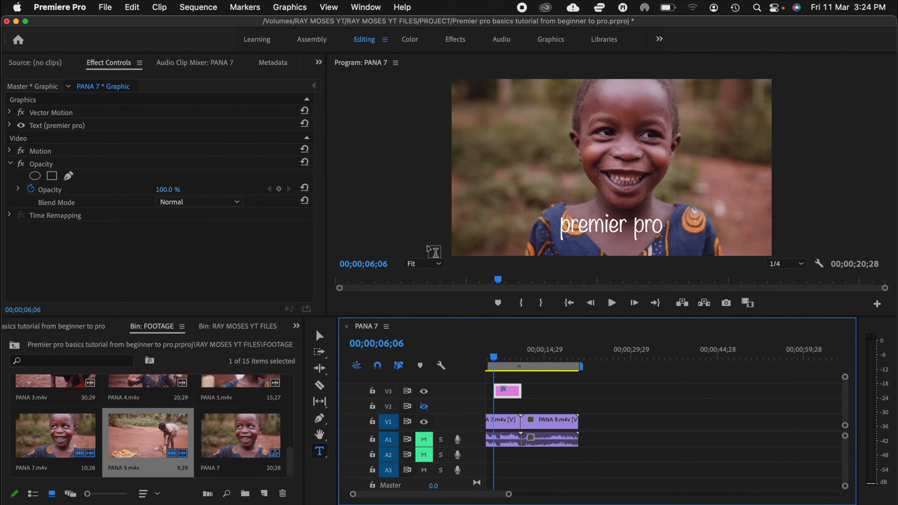
left_click(658, 227)
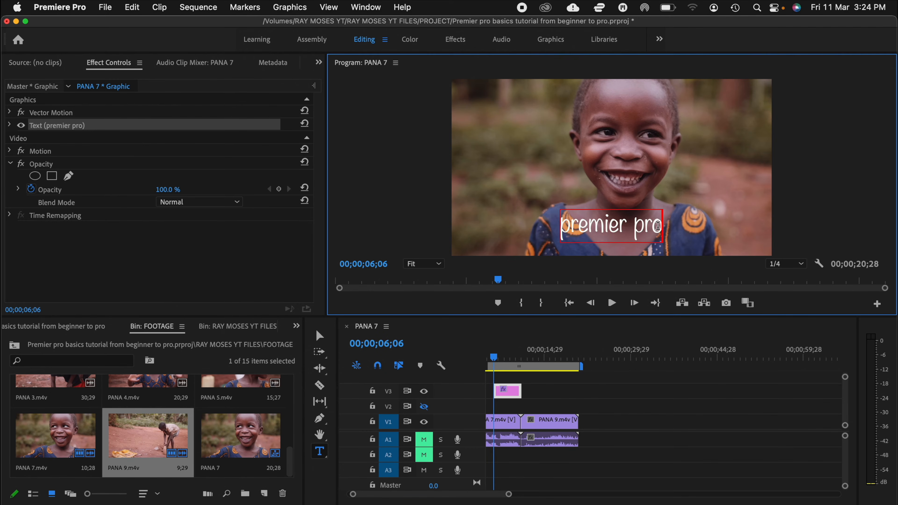
left_click(26, 66)
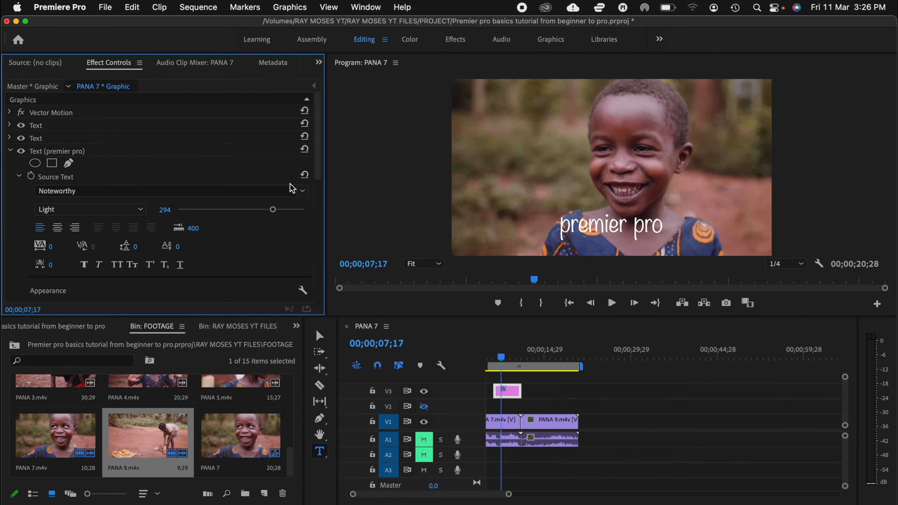
Step: Try Noto Sans Batak on the "premier pro" text, then set its font to Bradley Hand
left_click(302, 193)
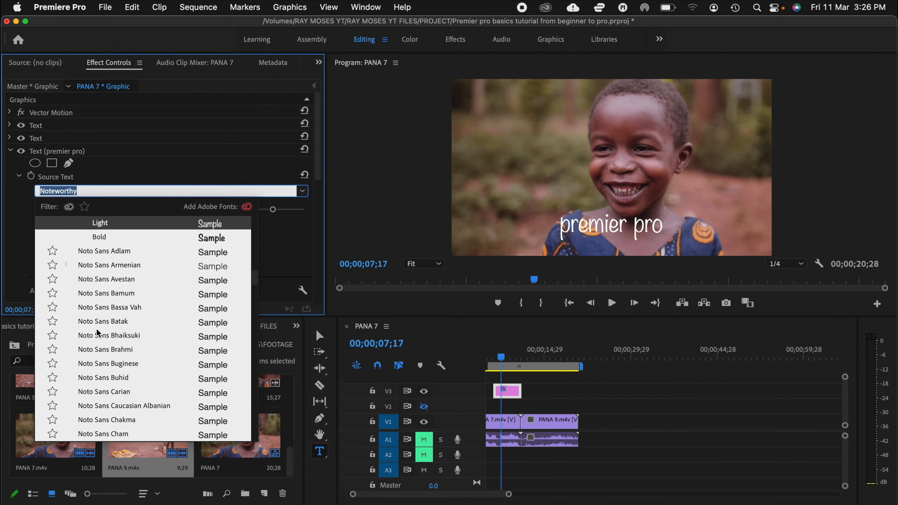
left_click(99, 321)
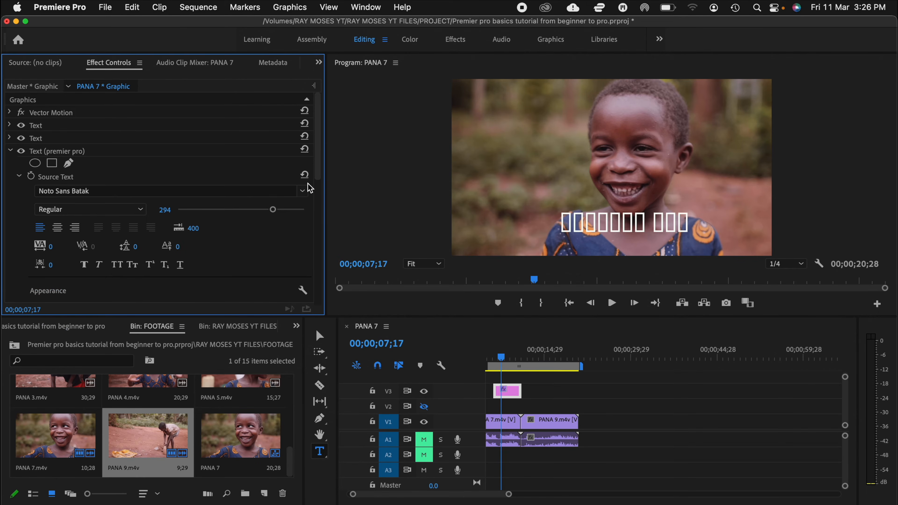
left_click(301, 193)
scroll(88, 300, "up", 15)
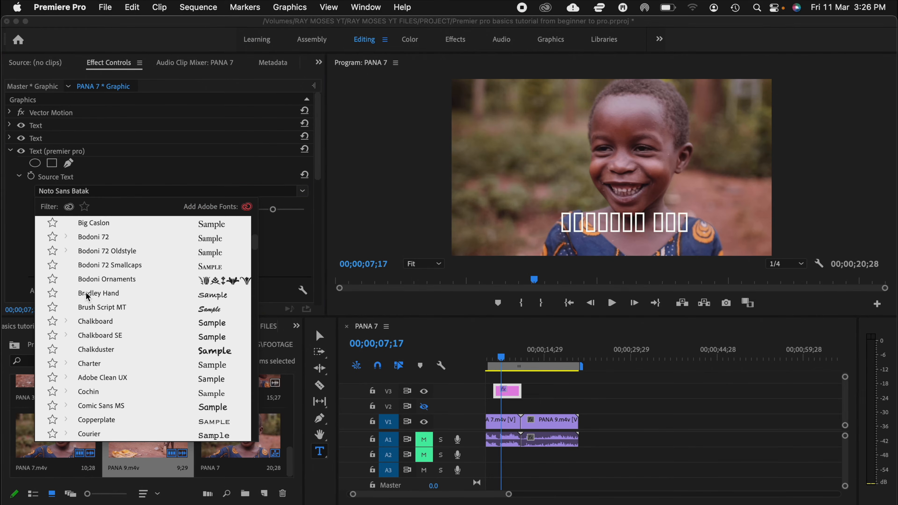
left_click(88, 294)
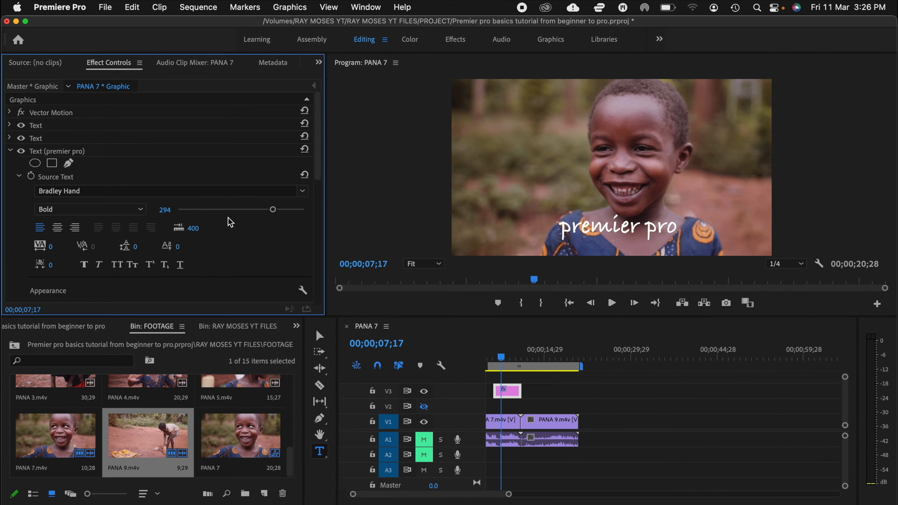
Step: Try right alignment on the "premier pro" text and set it to center alignment
left_click(57, 228)
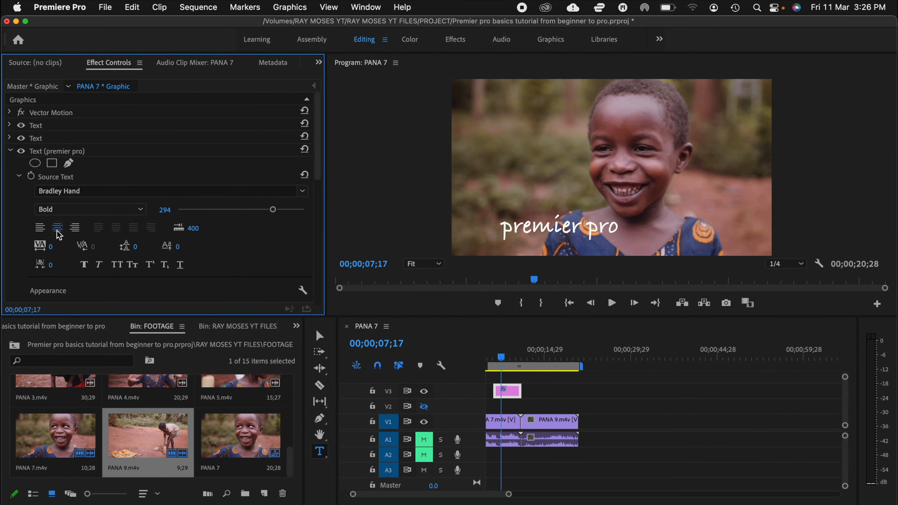
left_click(75, 228)
scroll(100, 211, "down", 5)
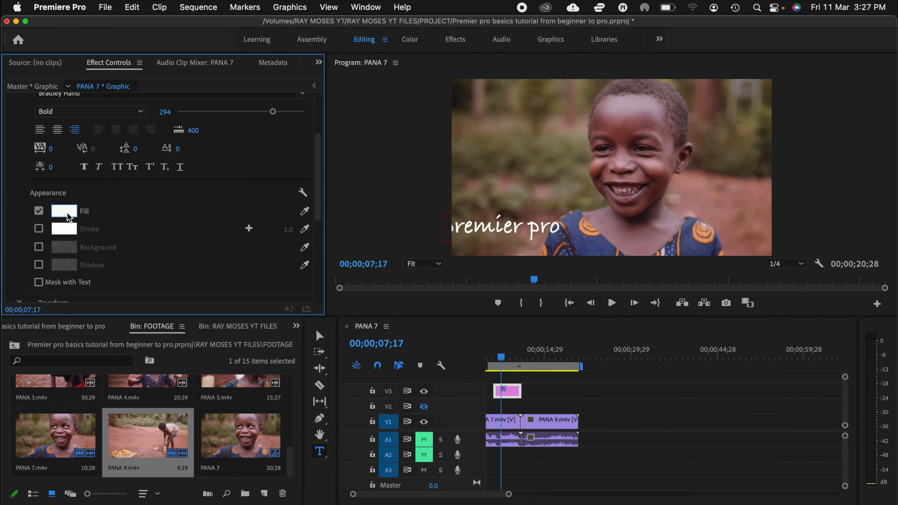
left_click(58, 130)
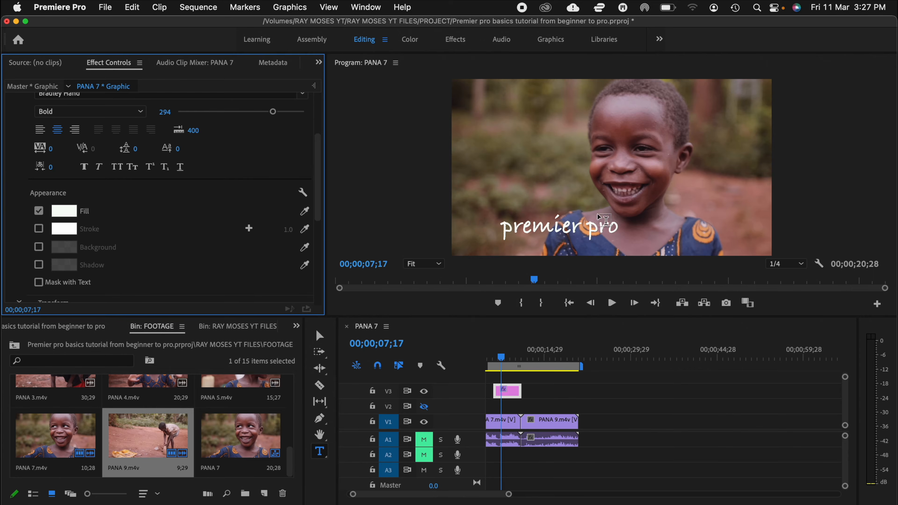
Step: Change the fill color of the "premier pro" text to dark purple, 561F64
left_click(605, 228)
triple_click(605, 228)
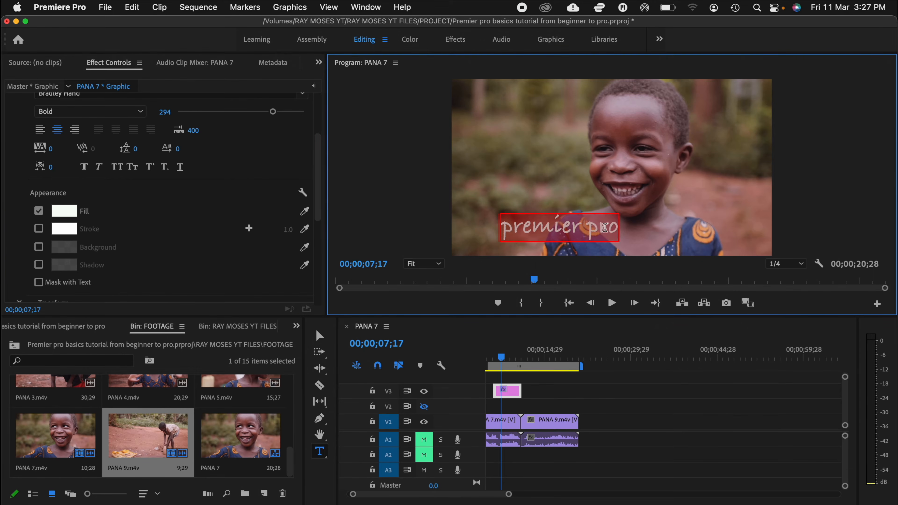
left_click(62, 214)
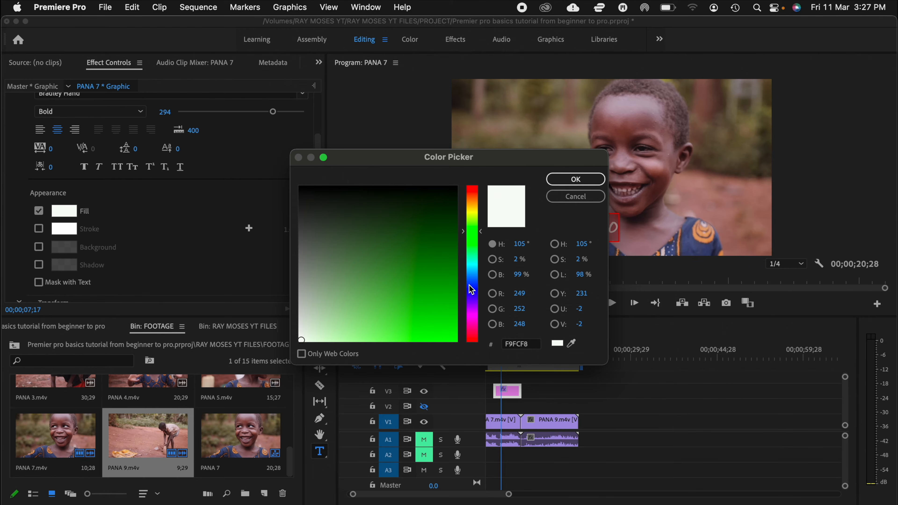
left_click_drag(472, 345, 472, 310)
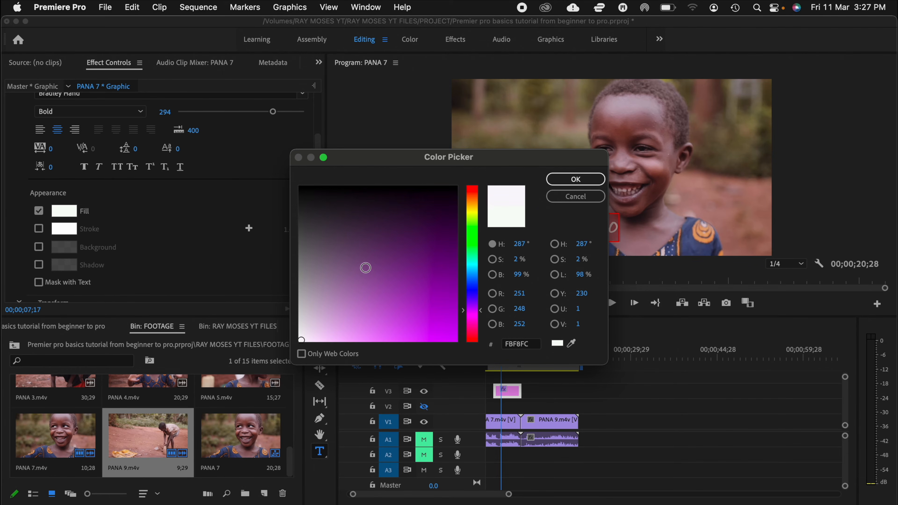
left_click(408, 247)
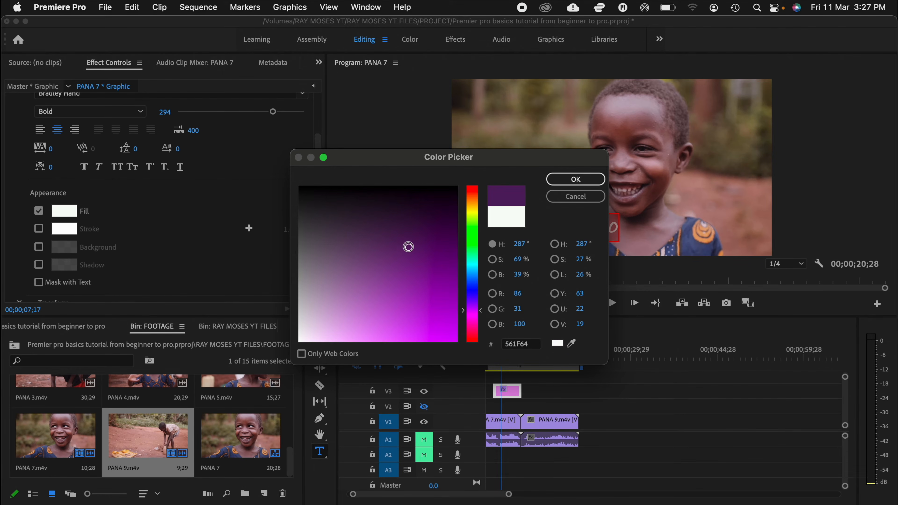
left_click(576, 179)
left_click(657, 234)
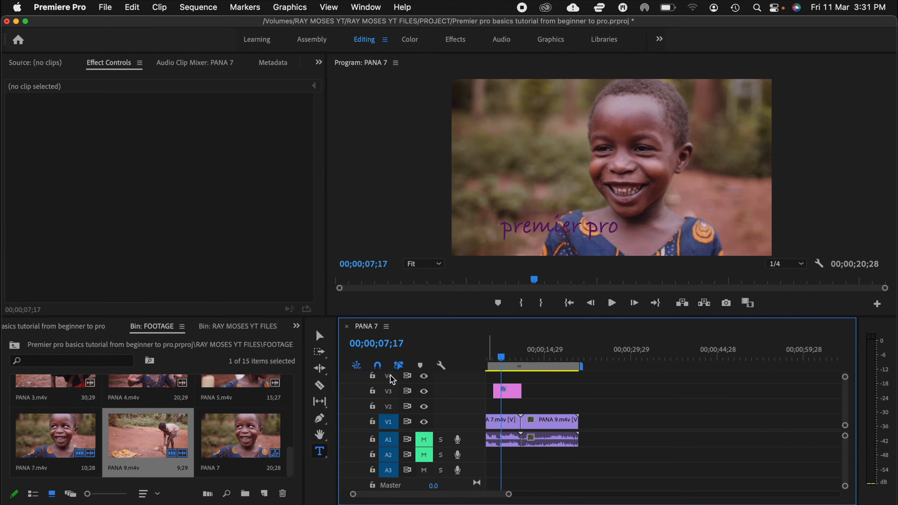
Step: Add one more video track and one more audio track to the PANA 7 sequence
right_click(464, 383)
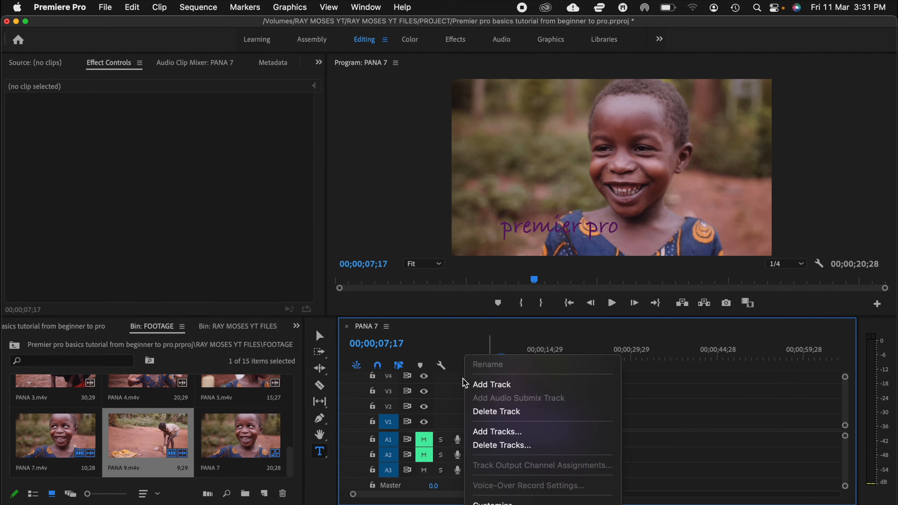
left_click(492, 388)
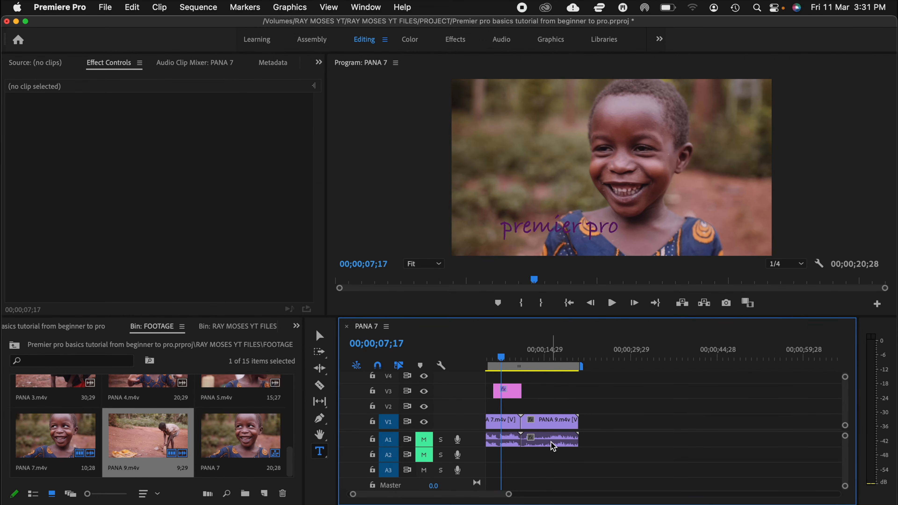
mouse_move(550, 447)
right_click(475, 444)
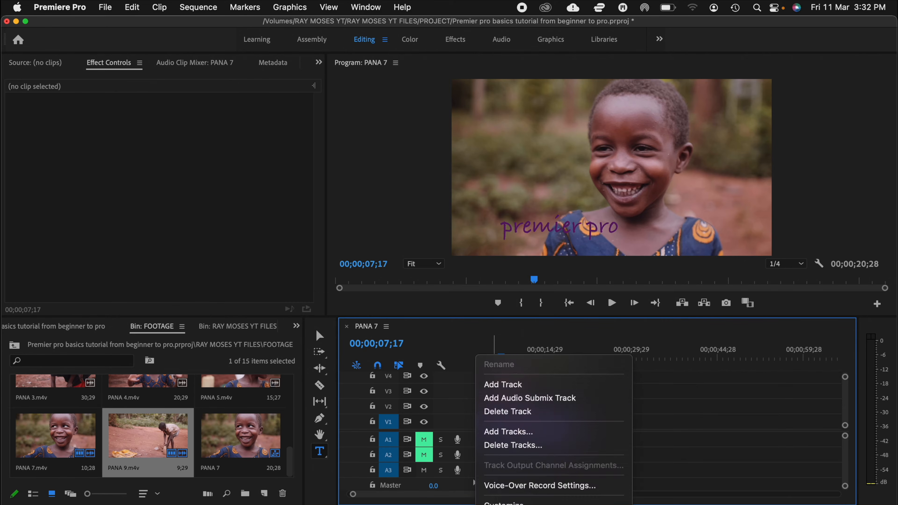
left_click(529, 387)
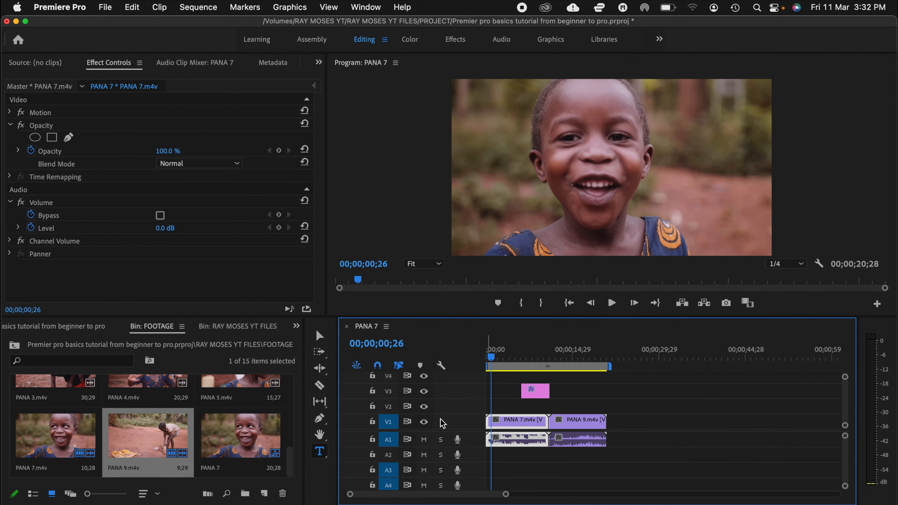
Step: Play the start of the PANA 7 sequence with audio track A1 muted, then again with it unmuted
left_click(425, 441)
key("space")
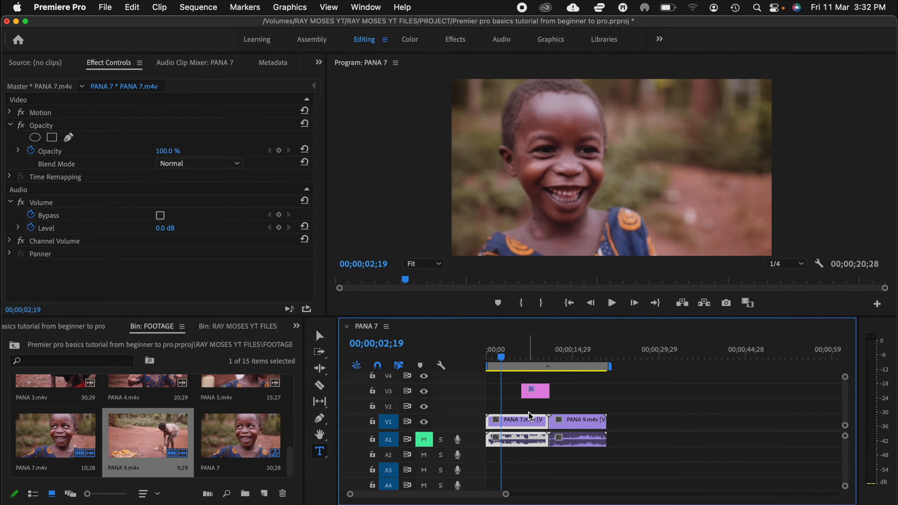
left_click(493, 357)
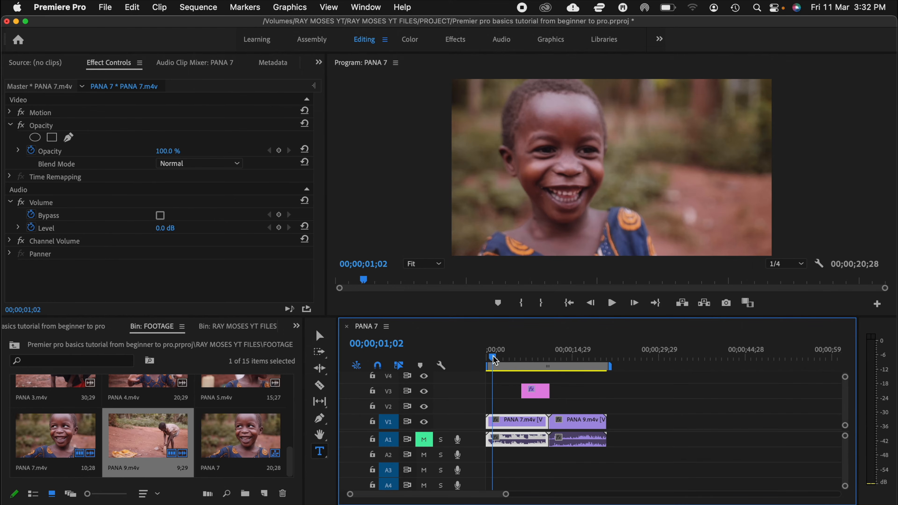
left_click(425, 443)
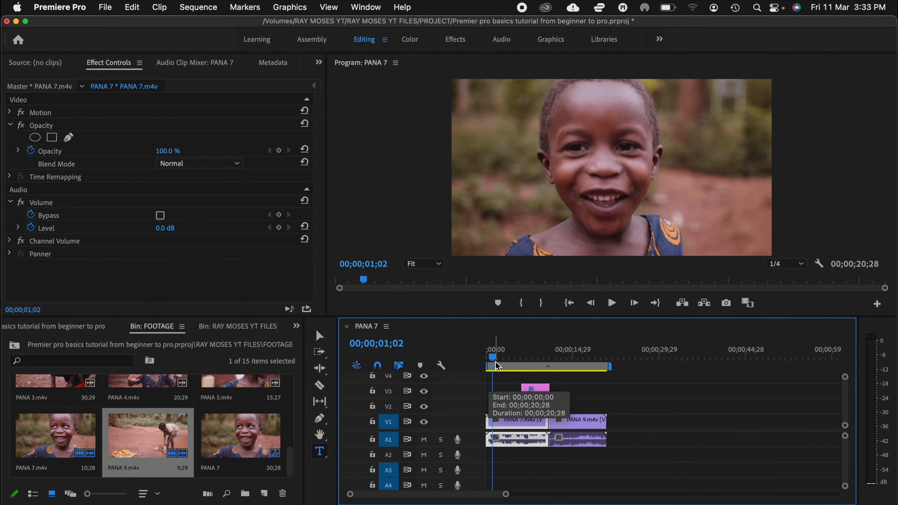
key("space")
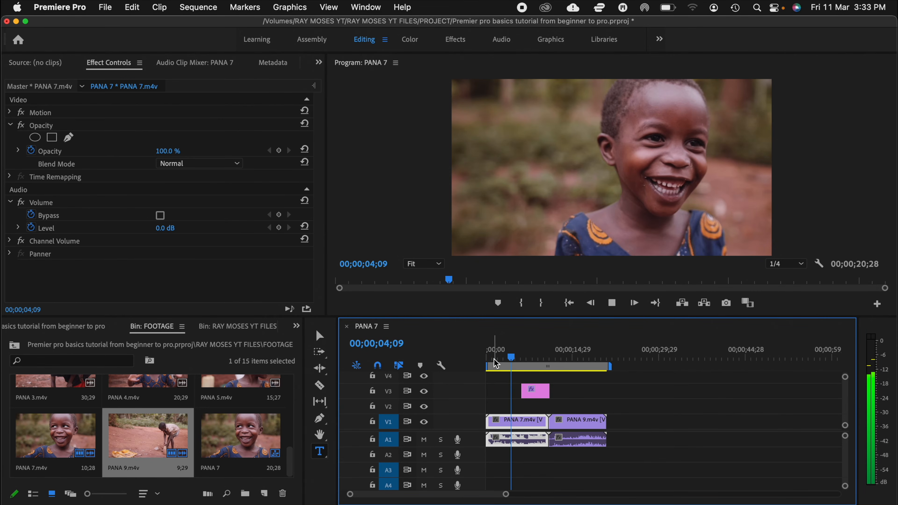
Step: Stop playback and set the speed of the PANA 7.m4v clip on track V1 to 50%
key("space")
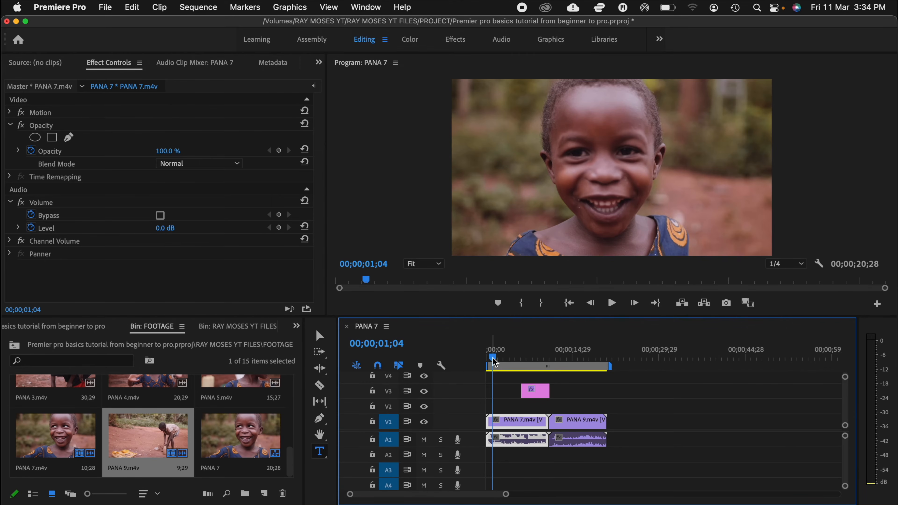
right_click(513, 426)
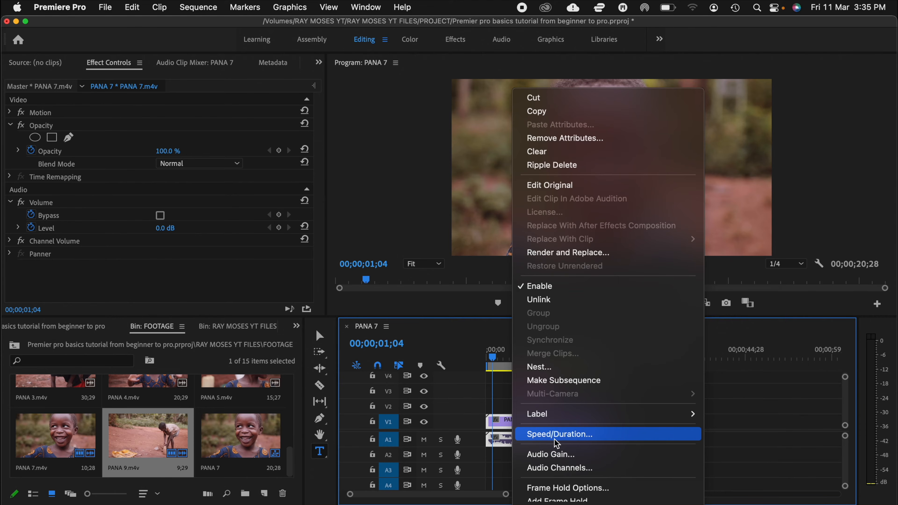
left_click(559, 435)
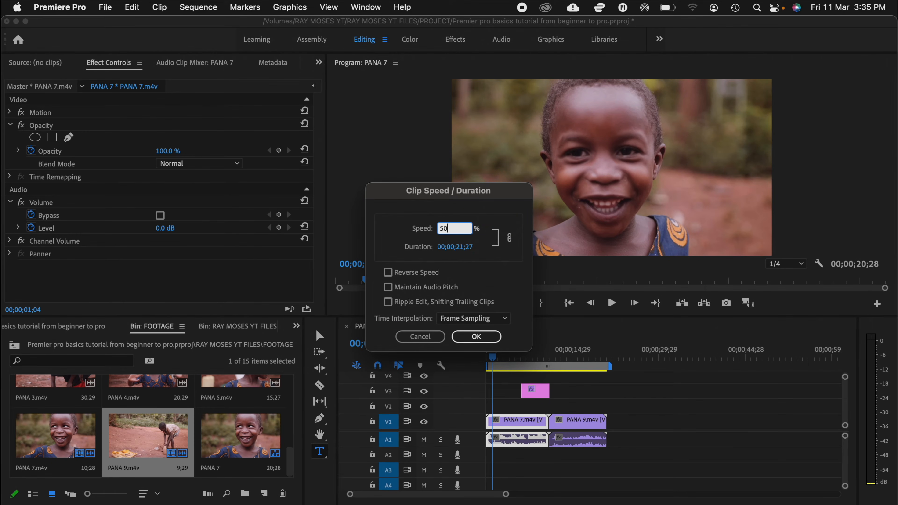
left_click(477, 337)
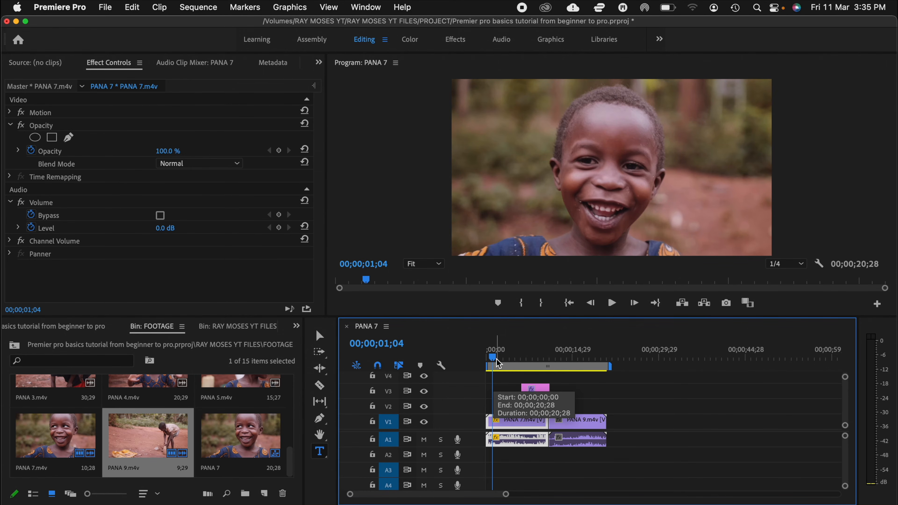
Step: Play the PANA 7 sequence in short stretches to check the slowed clip, and mute audio track A1
key("space")
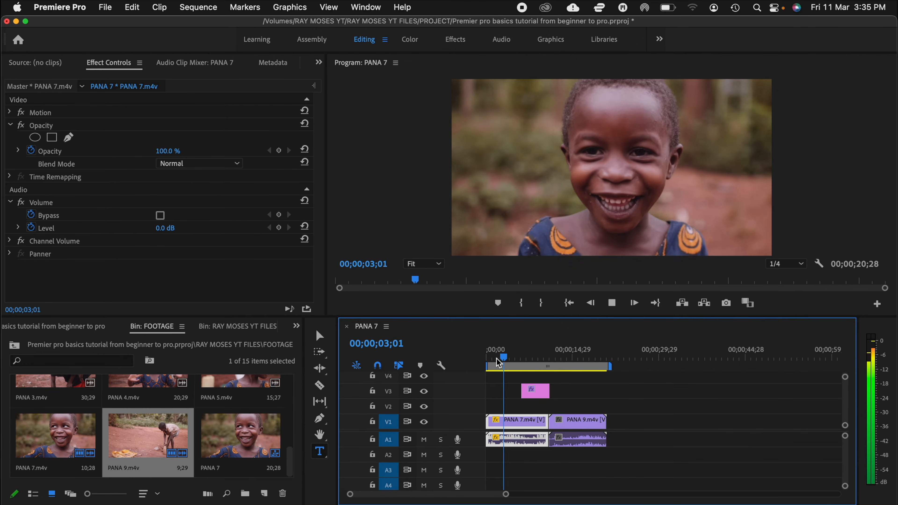
key("space")
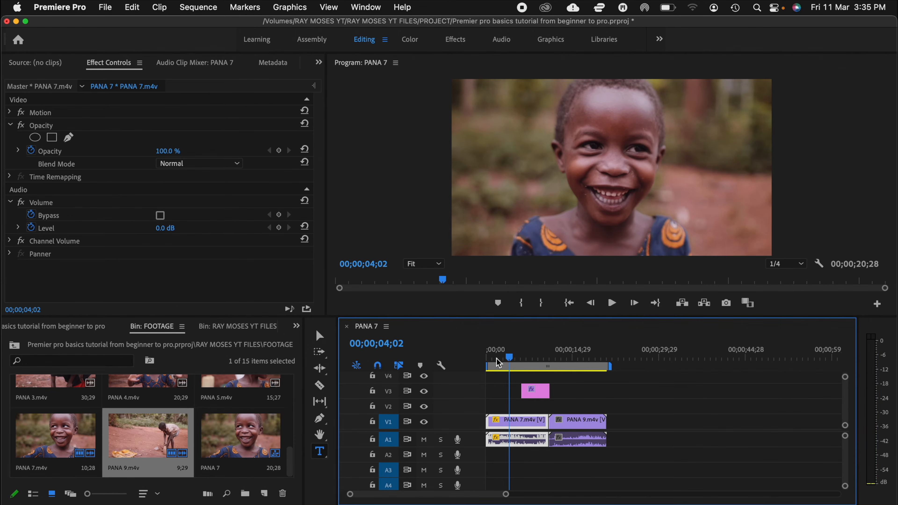
key("space")
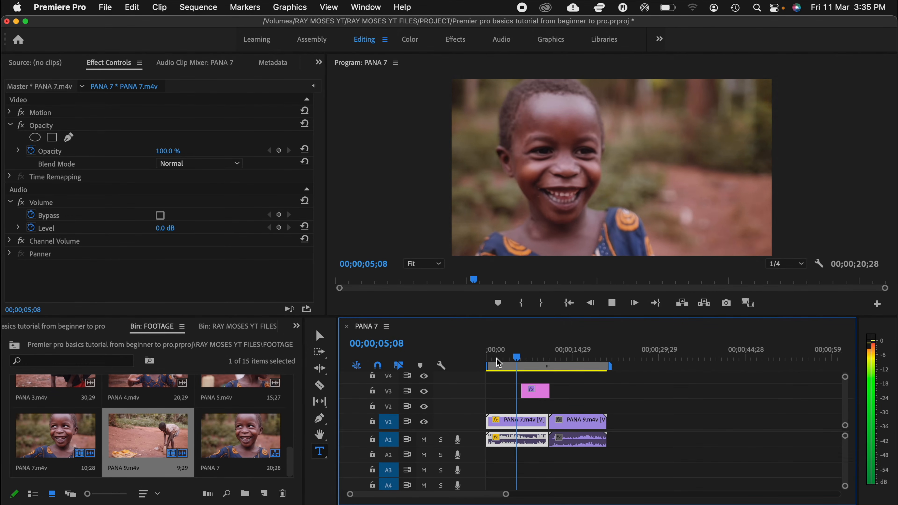
key("space")
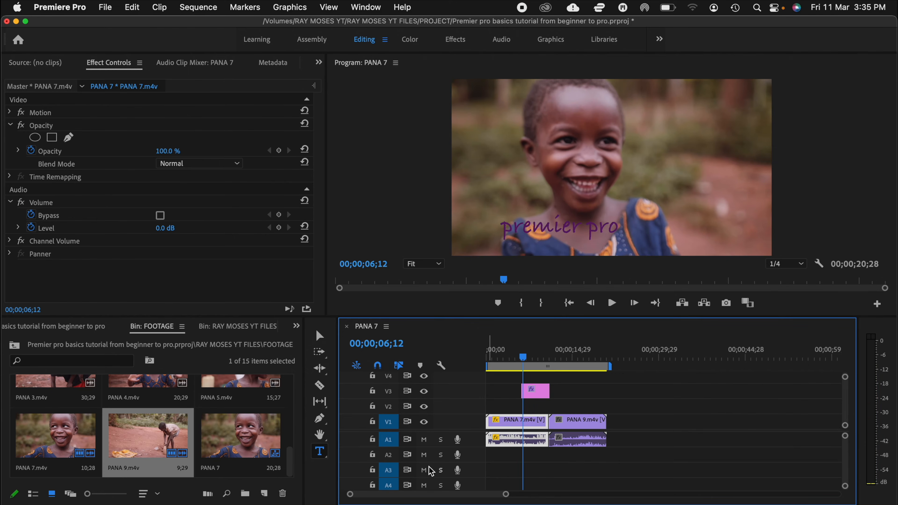
left_click(424, 442)
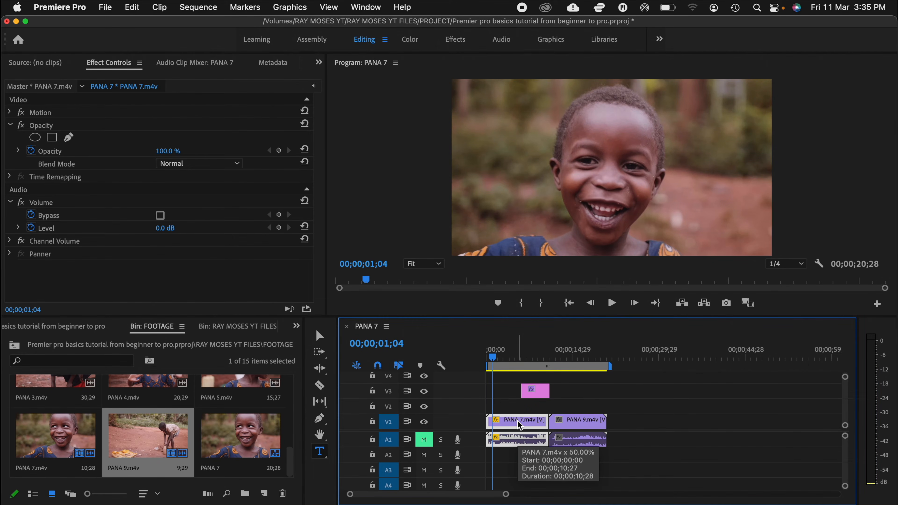
Step: Set the speed of the PANA 7.m4v clip to 200% and play the sequence from its start
right_click(519, 425)
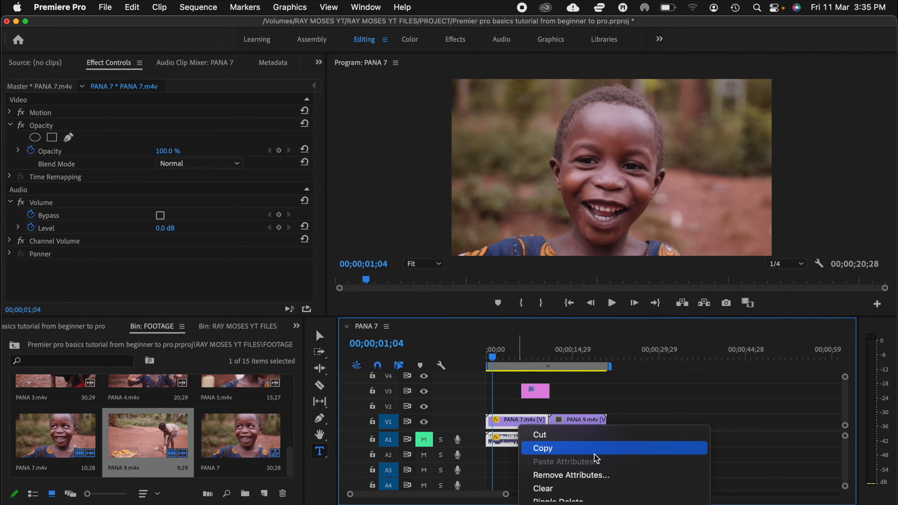
mouse_move(598, 504)
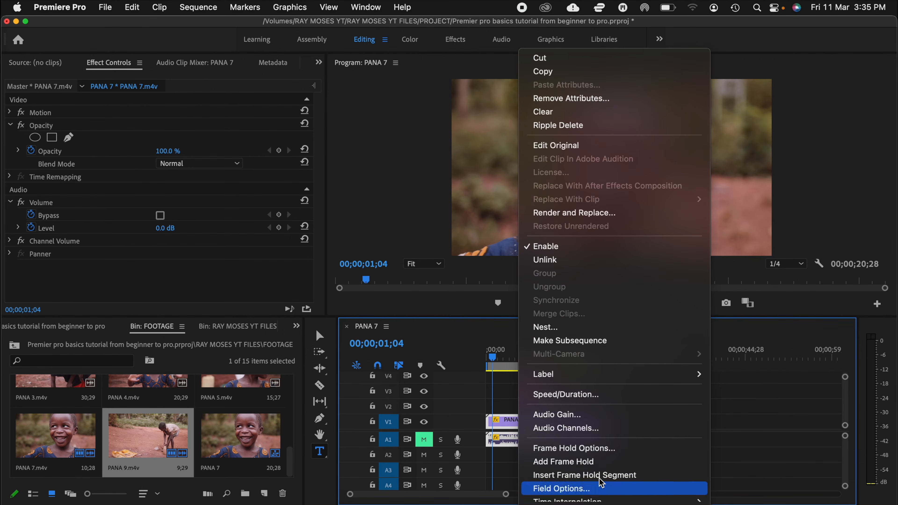
left_click(566, 394)
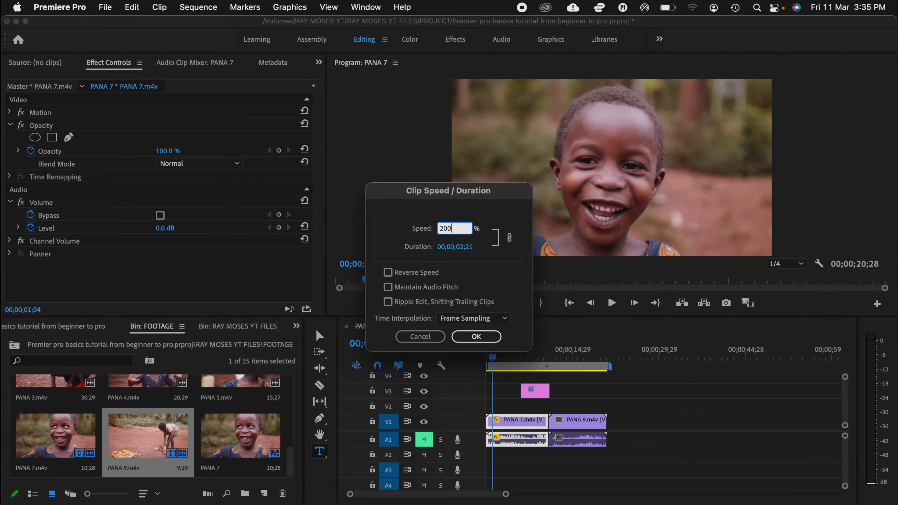
key("Return")
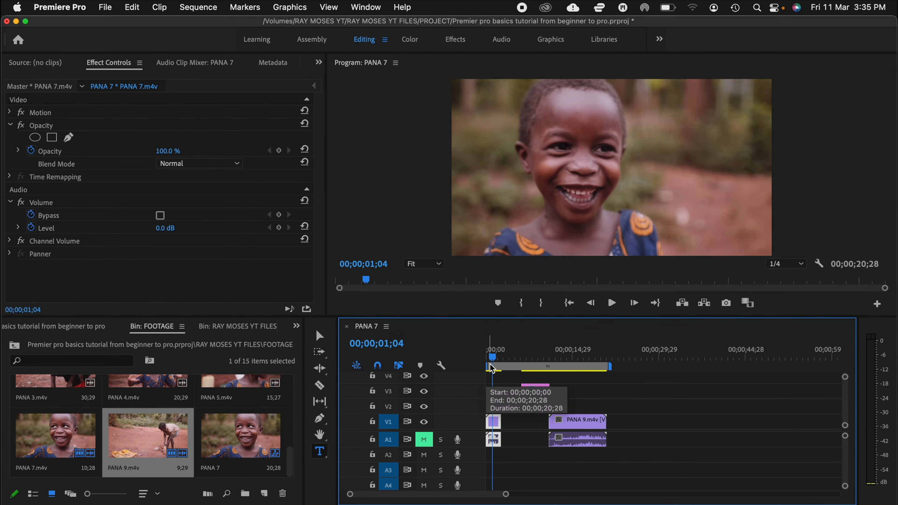
left_click_drag(490, 357, 475, 355)
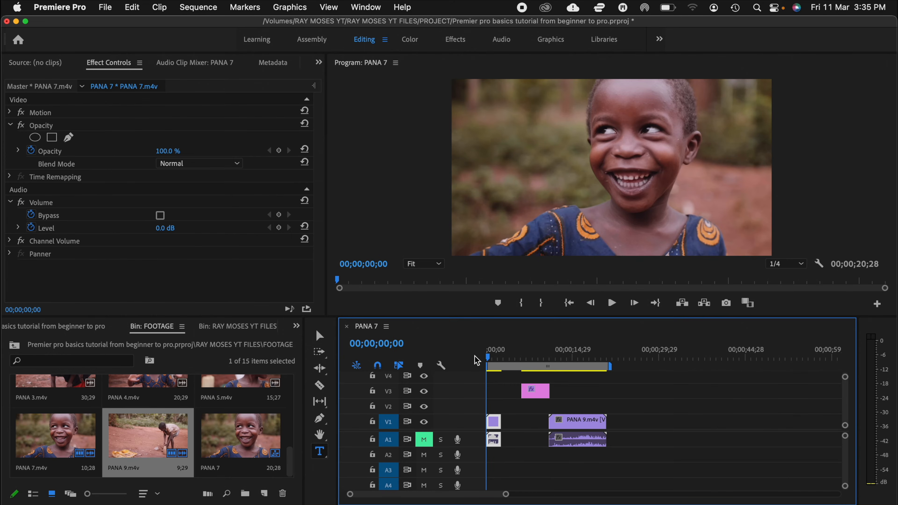
key("space")
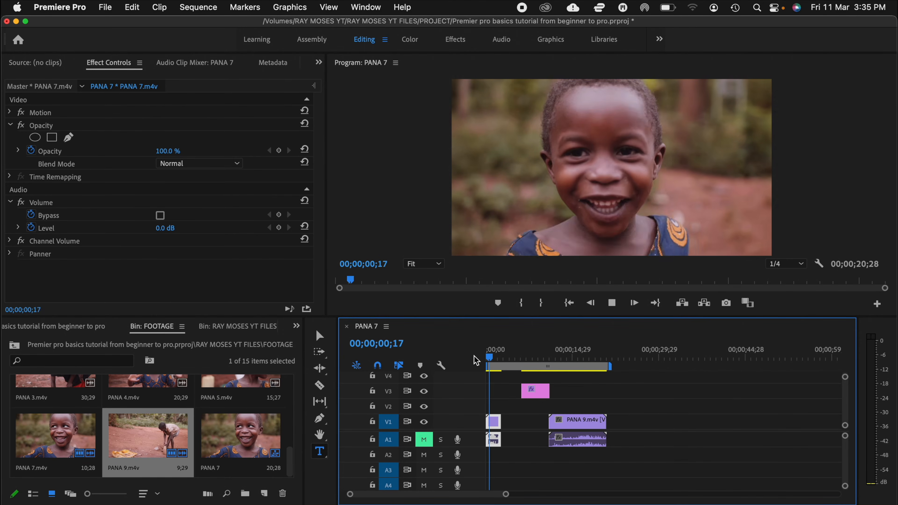
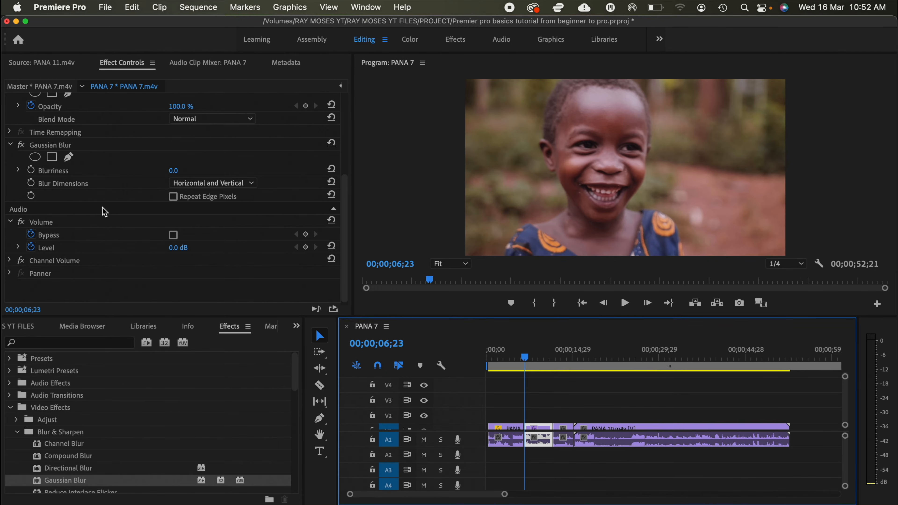
Step: Enable Blurriness keyframing for the clip's Gaussian Blur at 00;00;06;23 and set that keyframe's Blurriness to 50
left_click(31, 170)
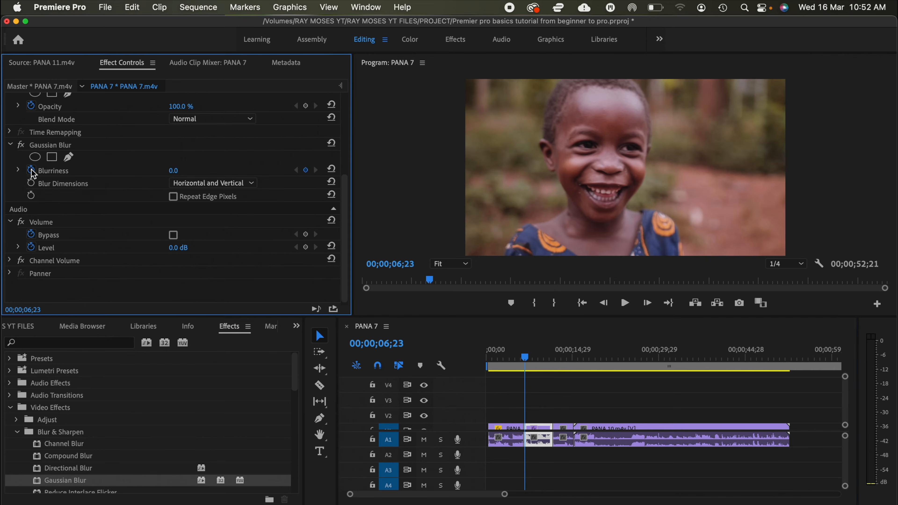
left_click(307, 175)
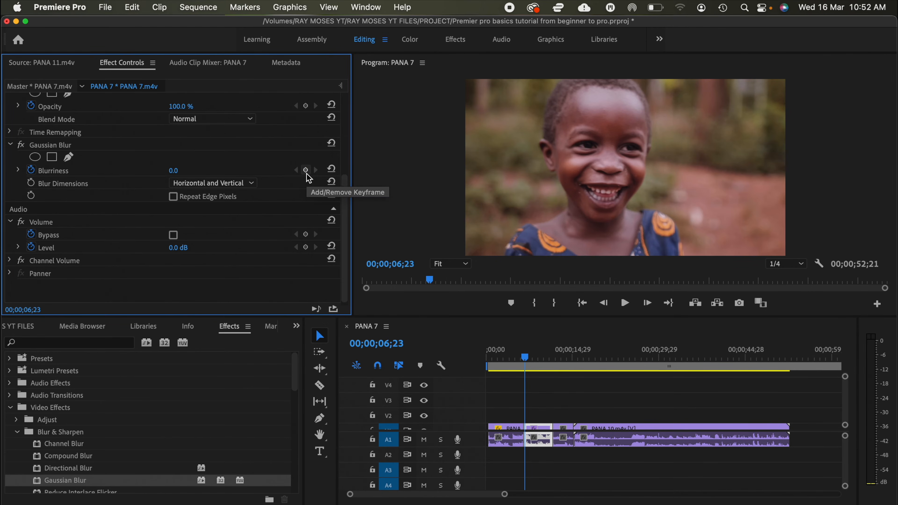
left_click(306, 173)
left_click(186, 170)
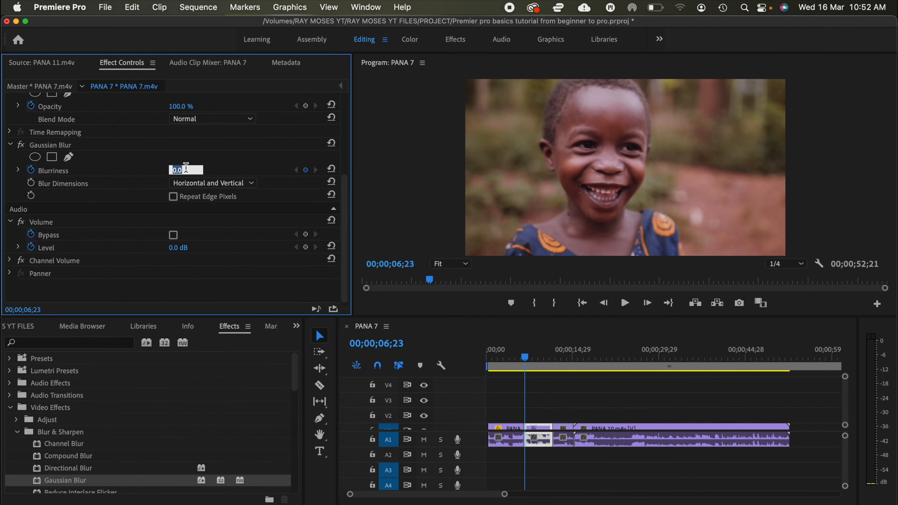
type("50")
Step: Add a second Blurriness keyframe at 00;00;08;08 with value 0, and play the blur animation from the clip's start
left_click(528, 357)
left_click_drag(528, 356, 536, 357)
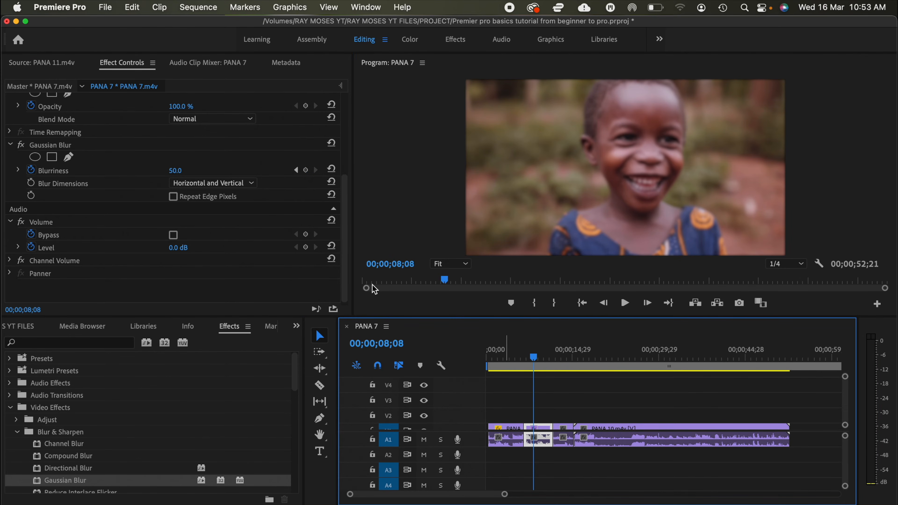
left_click(305, 170)
left_click(184, 169)
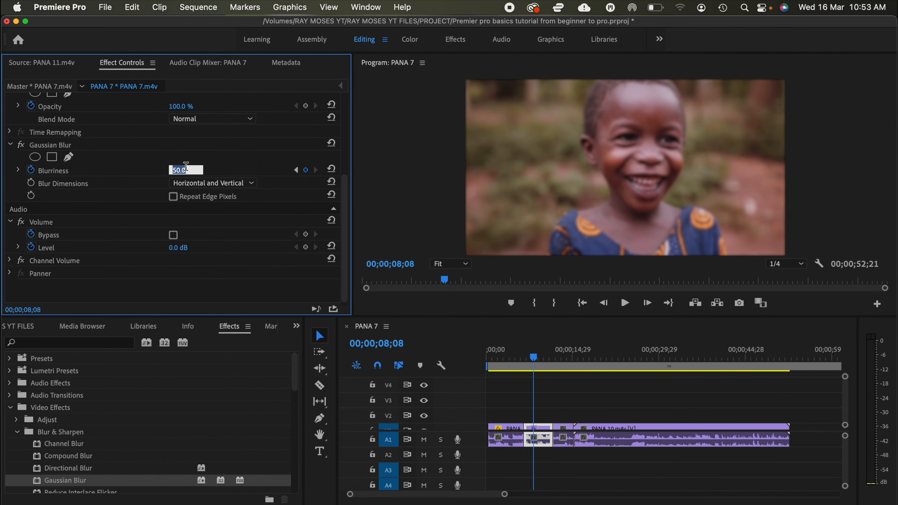
type("0")
key("Return")
left_click(526, 358)
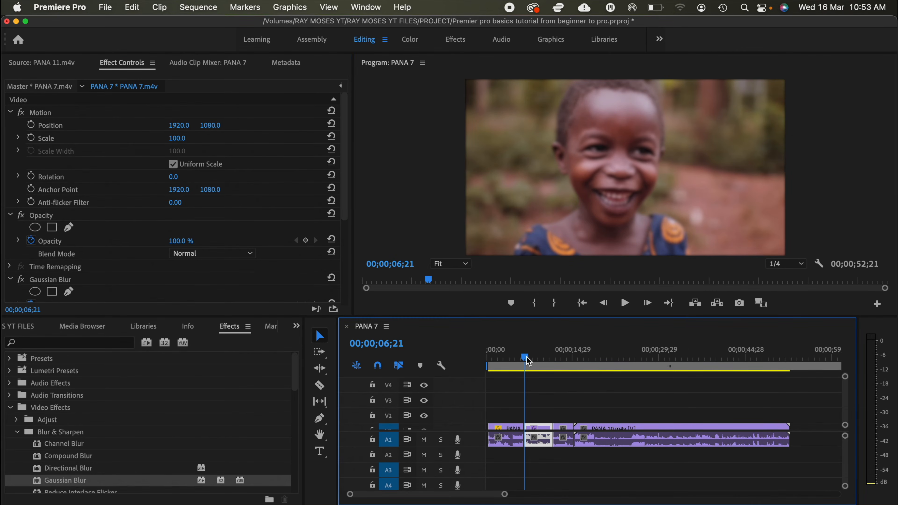
key("space")
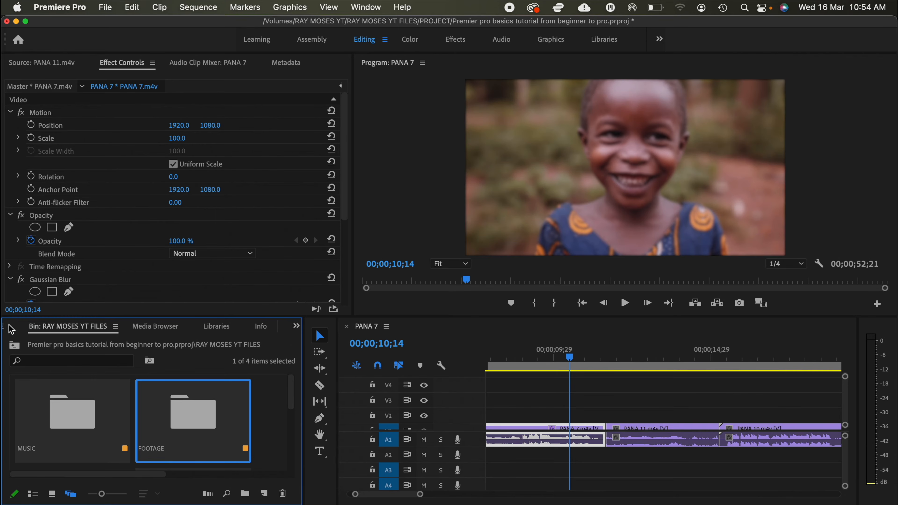
Step: Apply the Cross Dissolve video transition to the cut between PANA 7.m4v and PANA 11.m4v and play across it
left_click(296, 326)
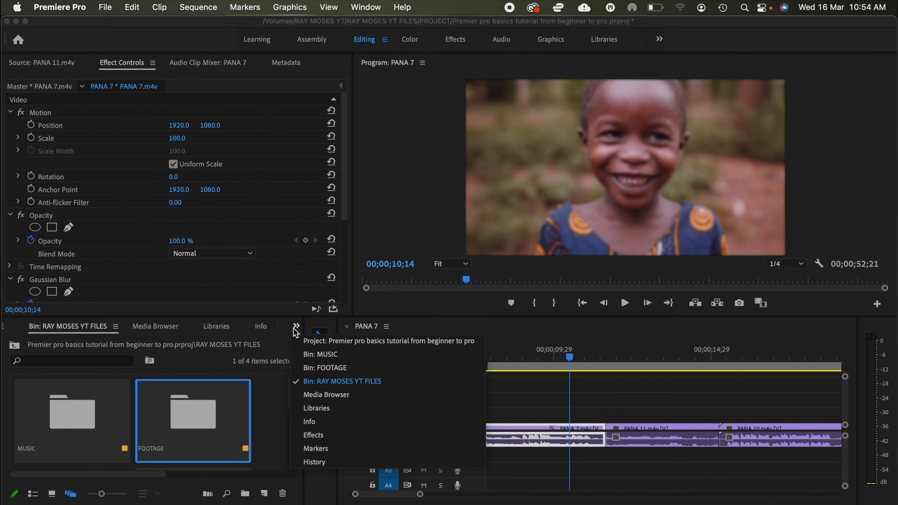
left_click(319, 435)
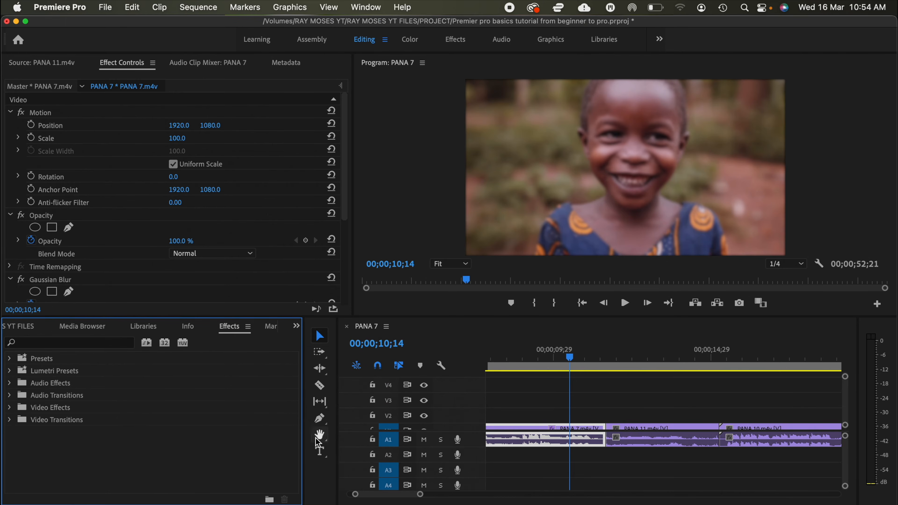
left_click(9, 420)
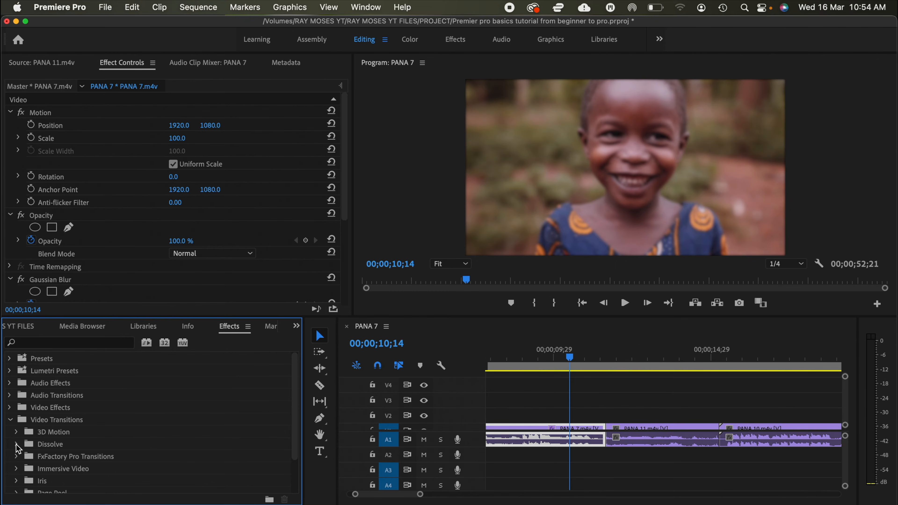
left_click(17, 445)
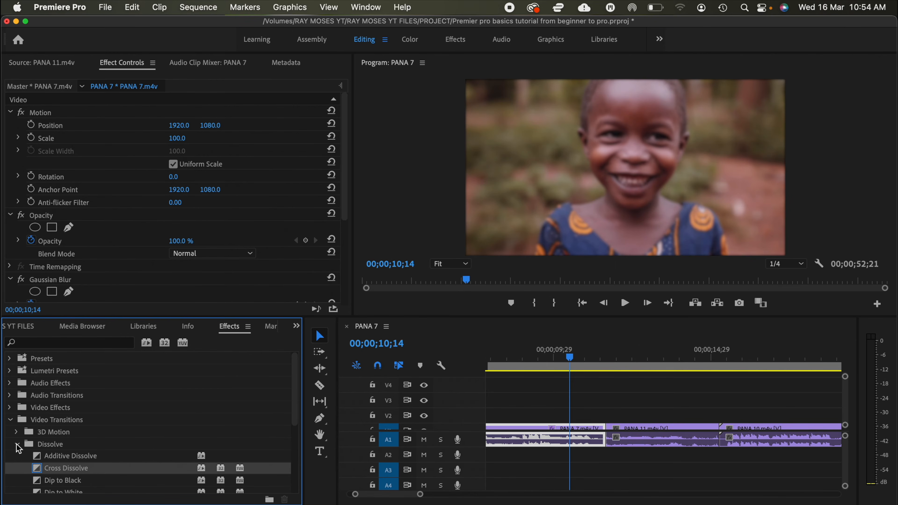
scroll(18, 448, "down", 3)
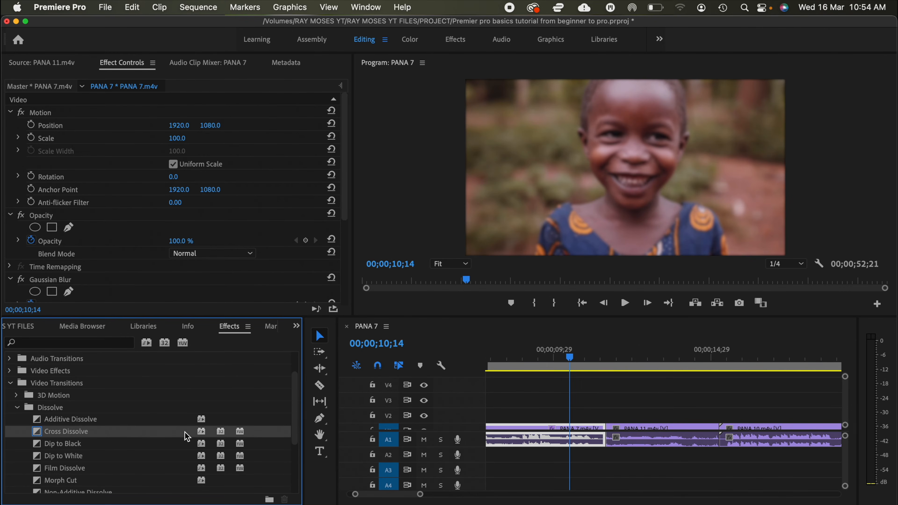
left_click_drag(194, 436, 602, 427)
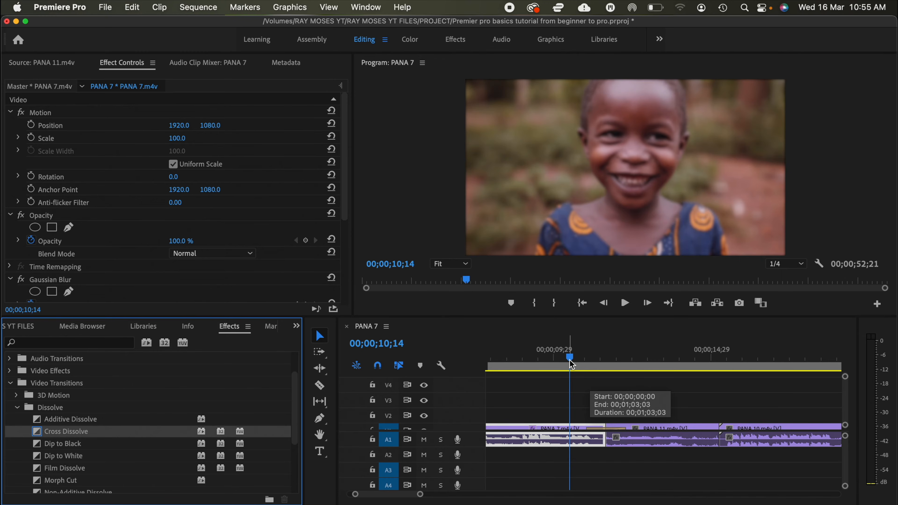
key("space")
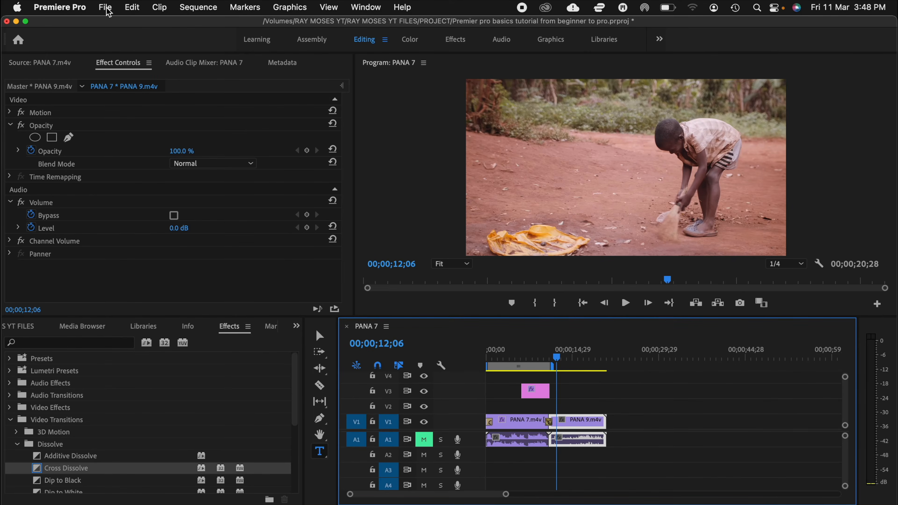
Step: Create a new legacy title named Title 01 with the default video settings
left_click(108, 10)
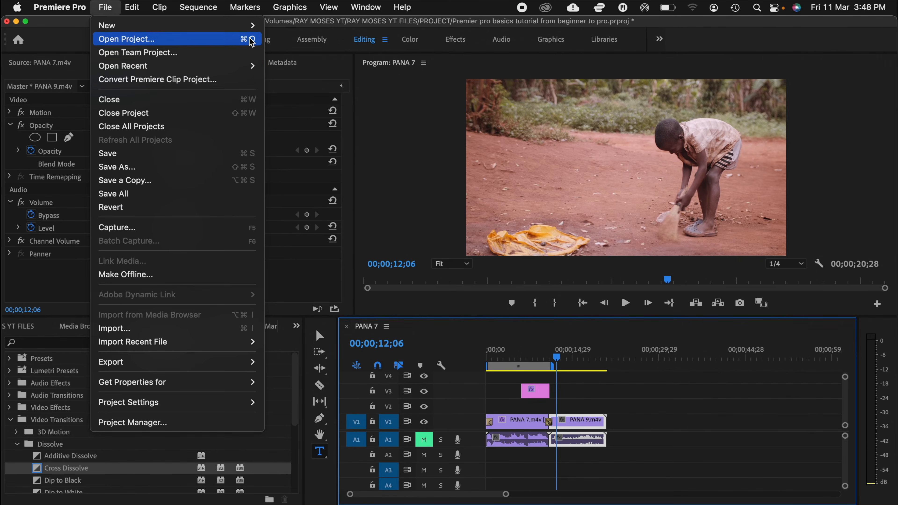
mouse_move(212, 25)
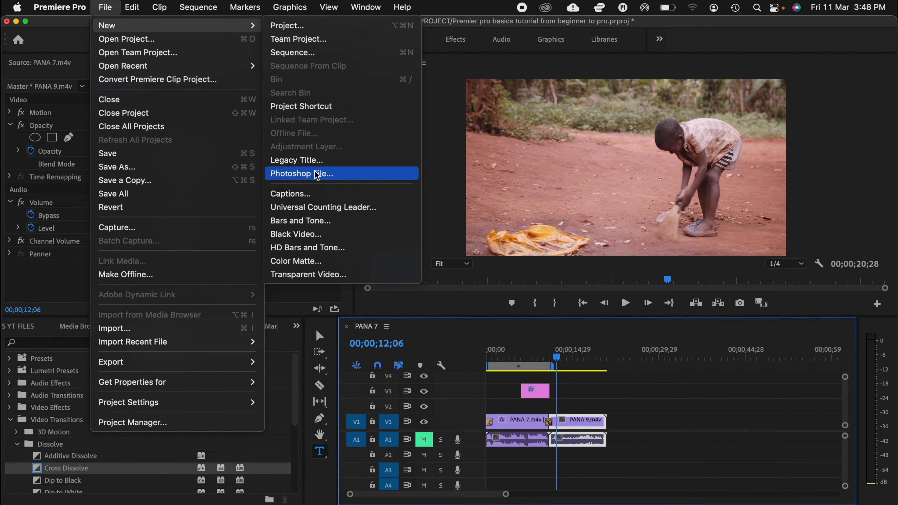
left_click(315, 160)
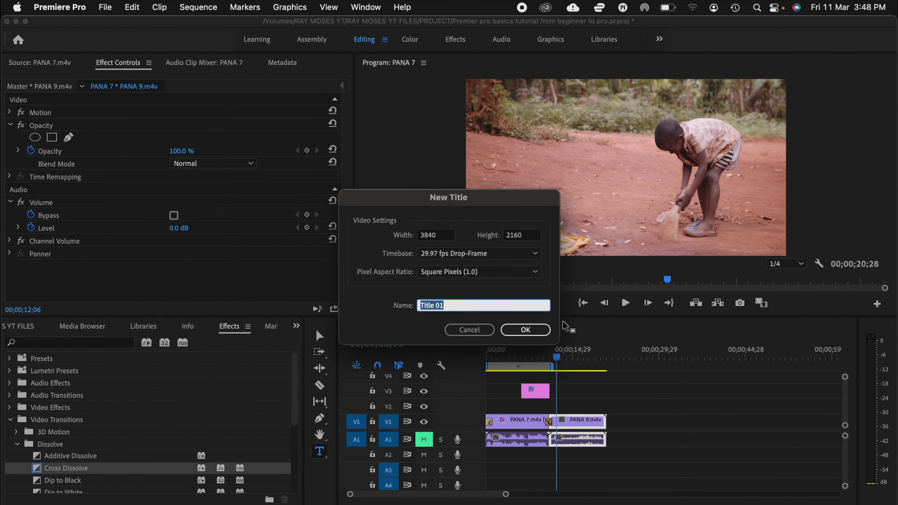
left_click(530, 337)
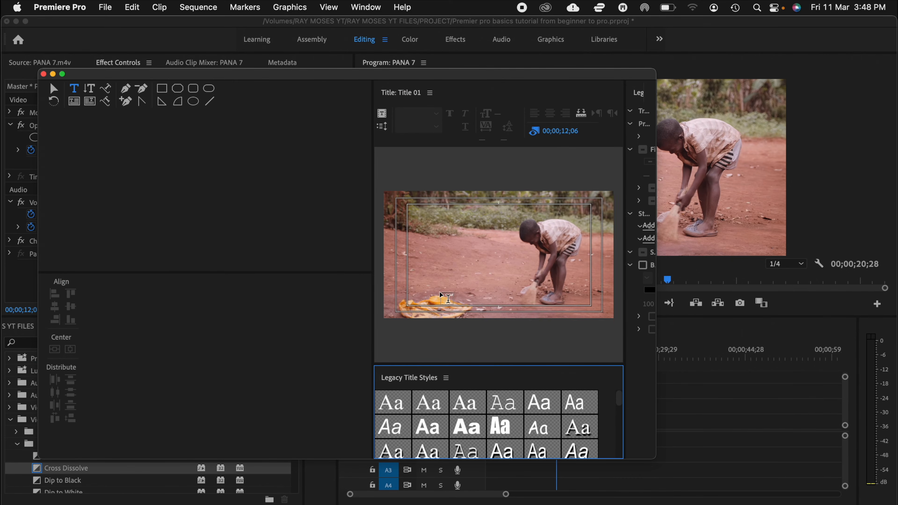
Step: Add the text "premier pro" near the lower middle of the title frame, set its font size to 272, and close the title editor
left_click(473, 295)
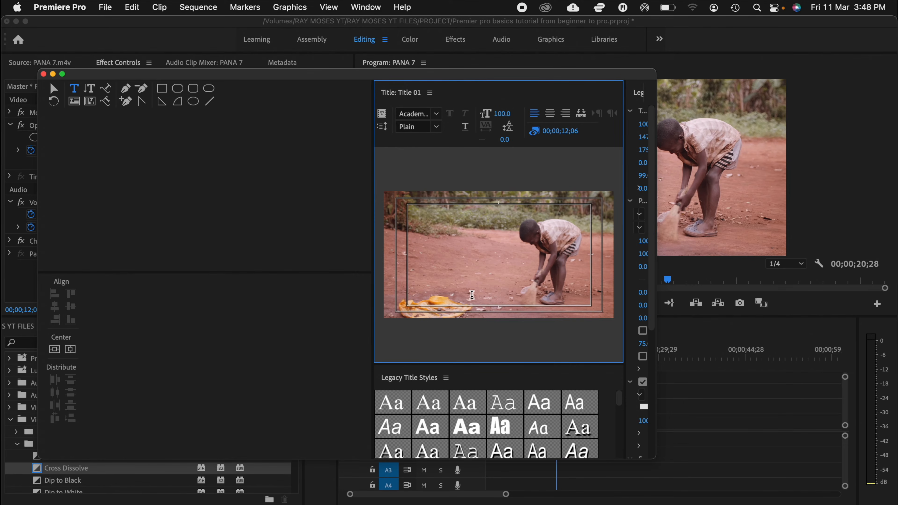
left_click(472, 295)
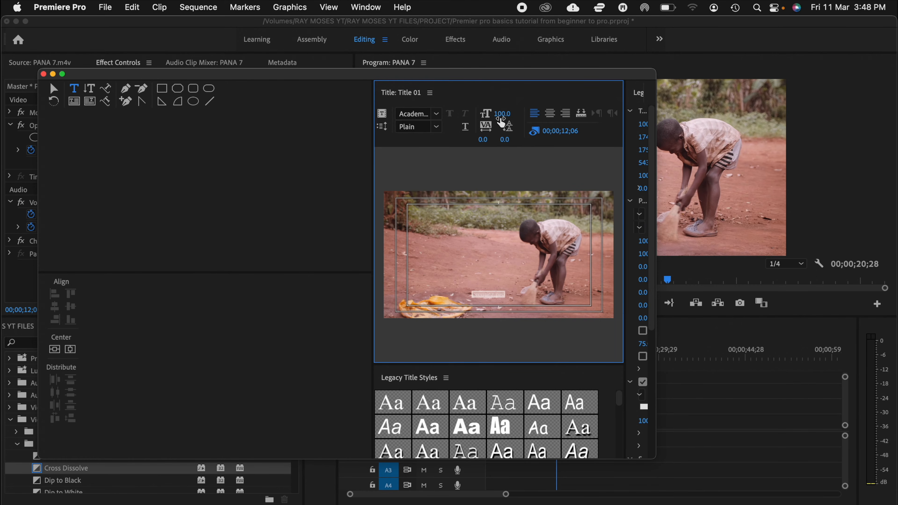
left_click_drag(501, 122, 562, 122)
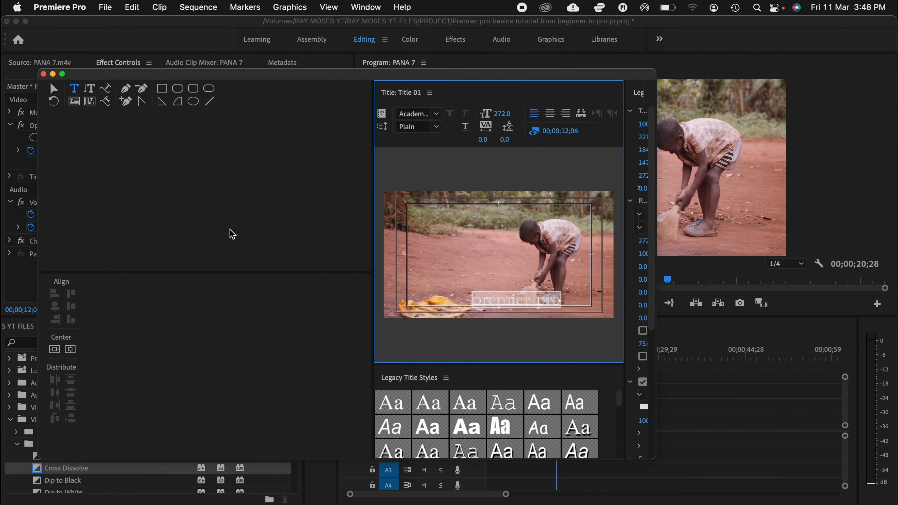
left_click(44, 74)
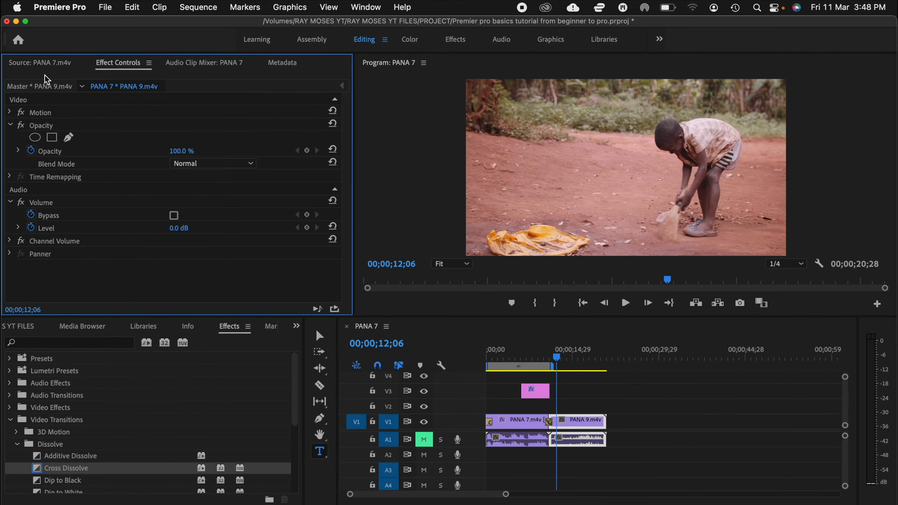
Step: Place Title 01 from the project on track V3 at 00;00;12;06 and play the sequence briefly over it
left_click(22, 326)
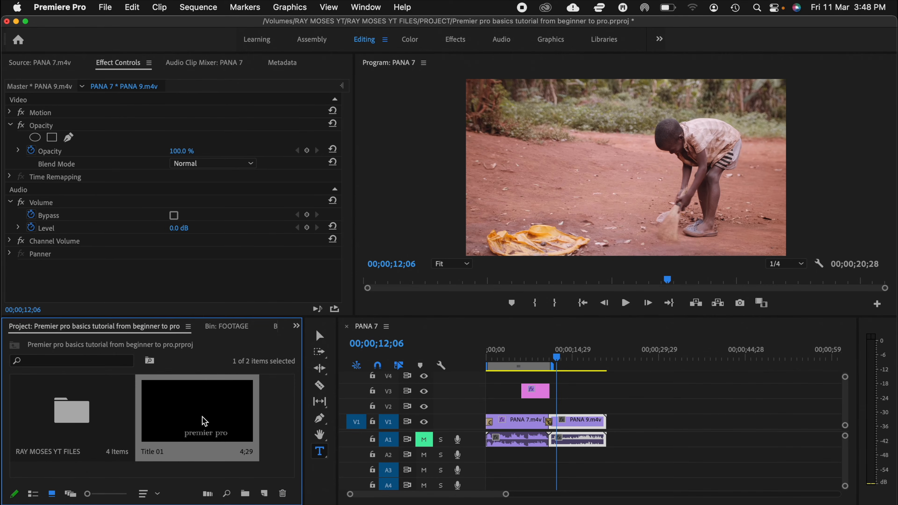
left_click_drag(213, 418, 563, 397)
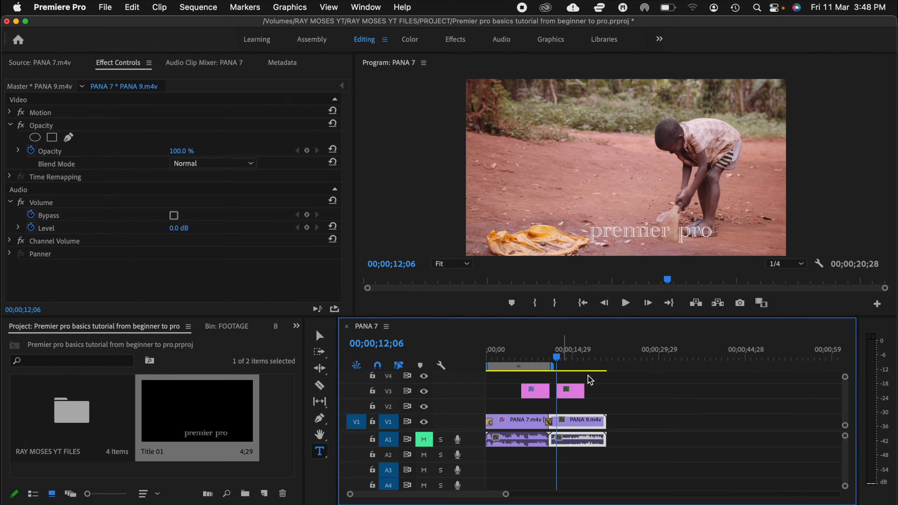
key("space")
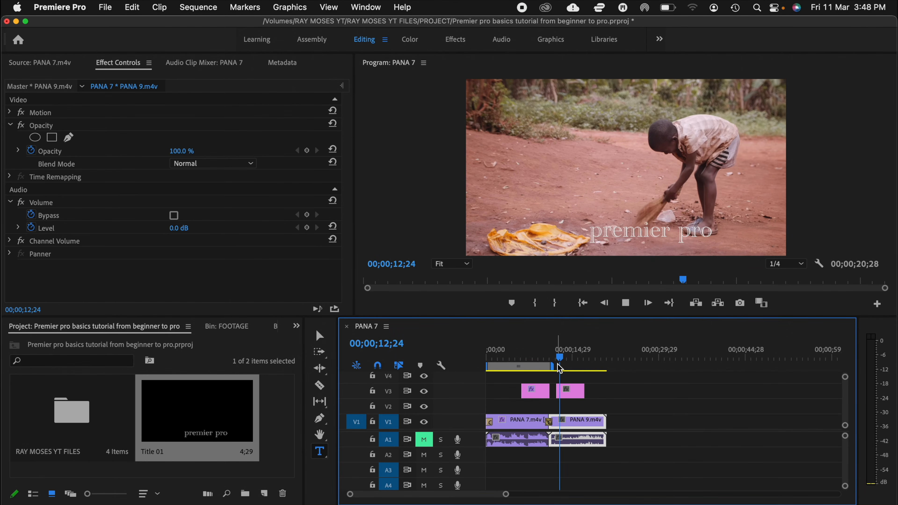
key("space")
Step: Reopen Title 01 from track V3 for editing and try several title styles, finishing with the thin Courier style in the first row
double_click(574, 392)
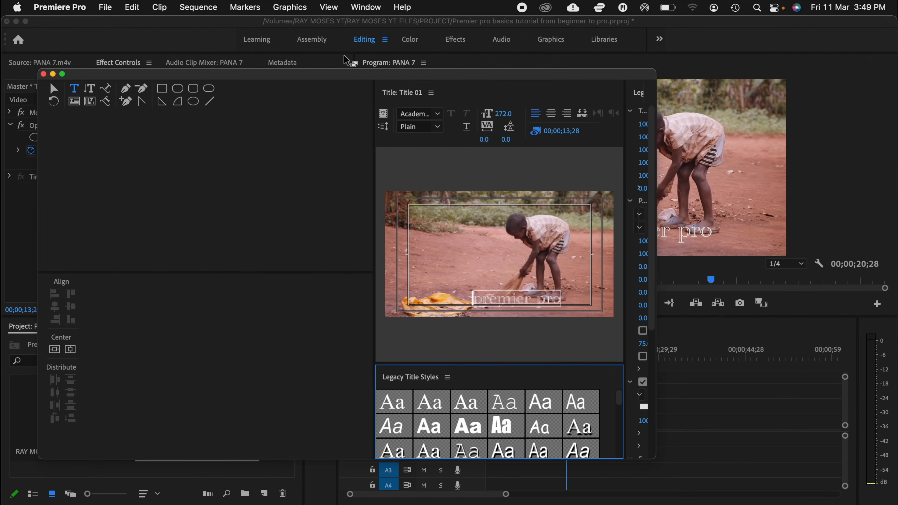
left_click_drag(352, 72, 294, 65)
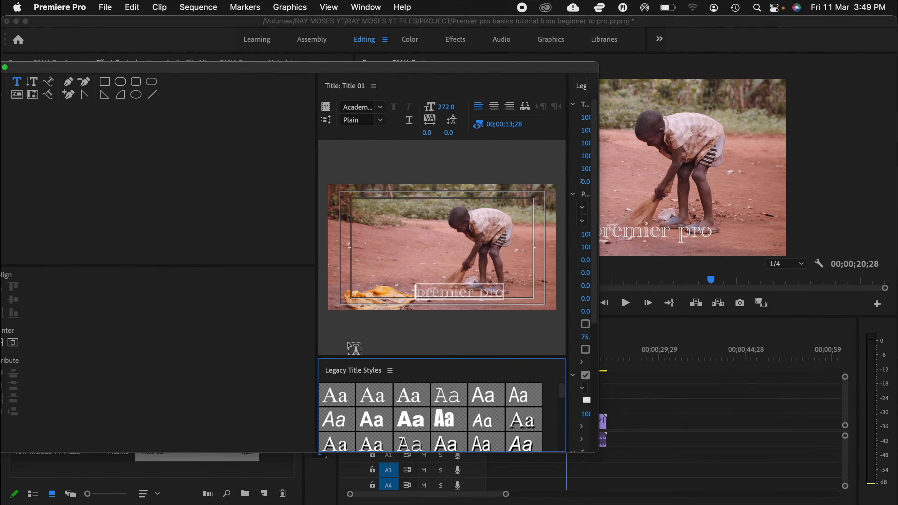
left_click(338, 402)
left_click(418, 402)
left_click(454, 401)
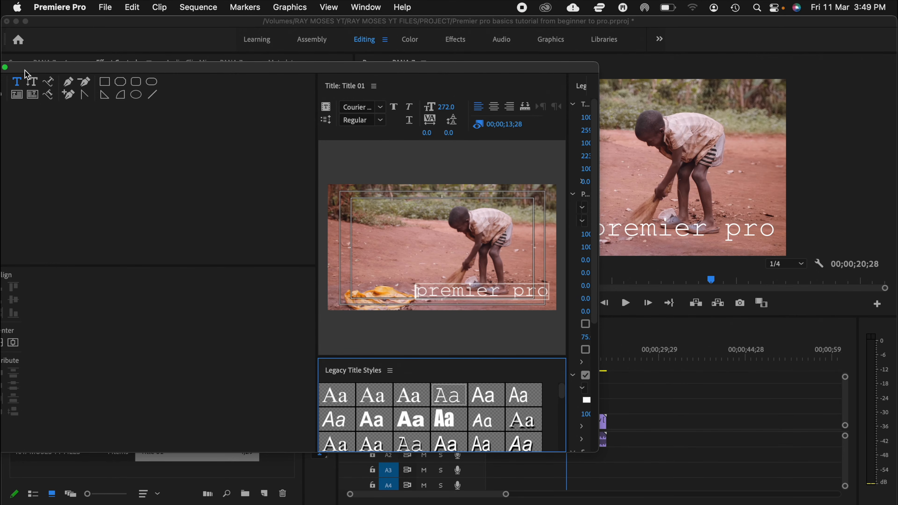
Step: Reveal the full Legacy Title Properties and set the title text's font size to 209
left_click(374, 86)
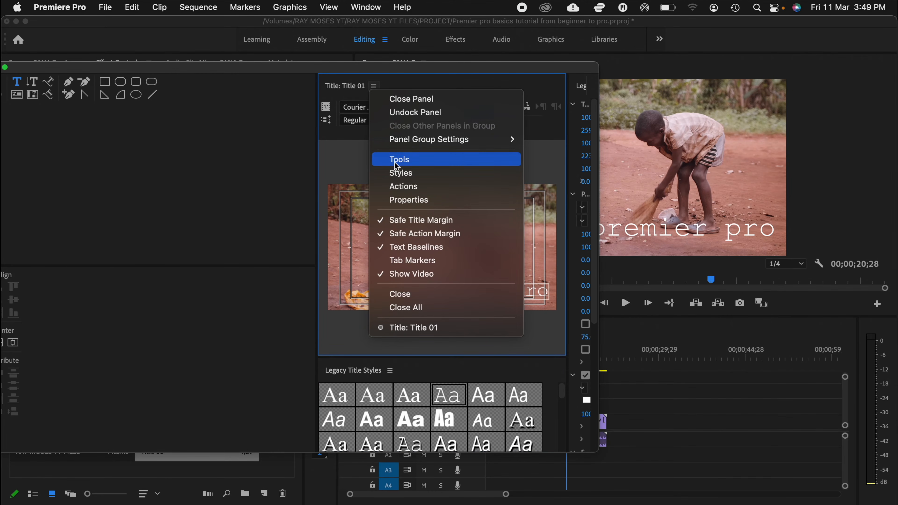
left_click(395, 200)
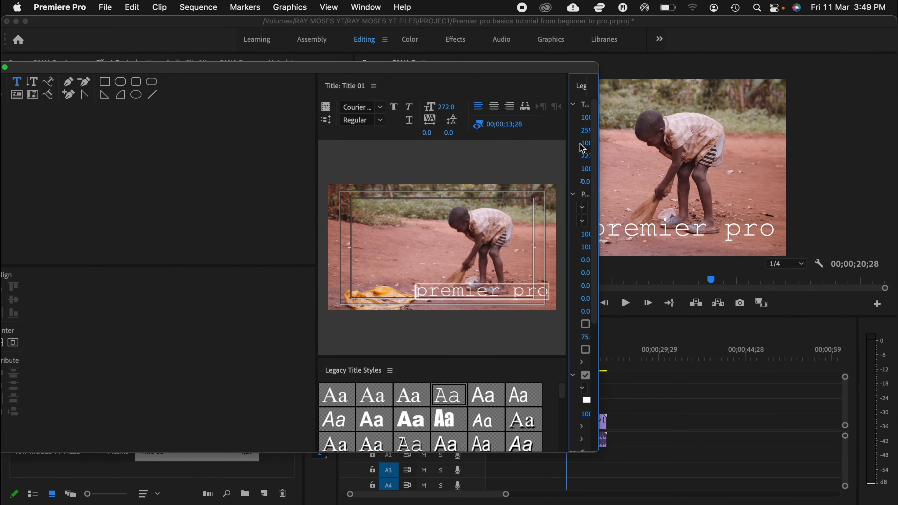
left_click_drag(598, 136, 629, 142)
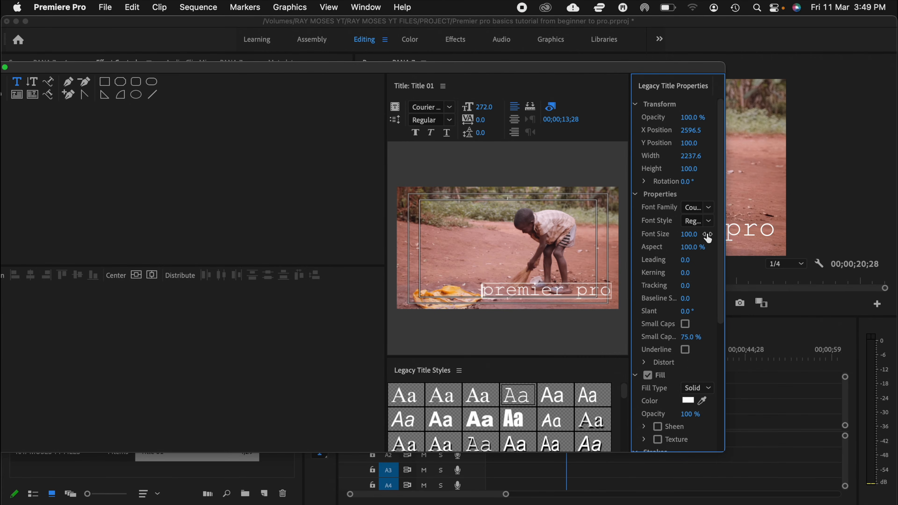
left_click_drag(688, 234, 768, 234)
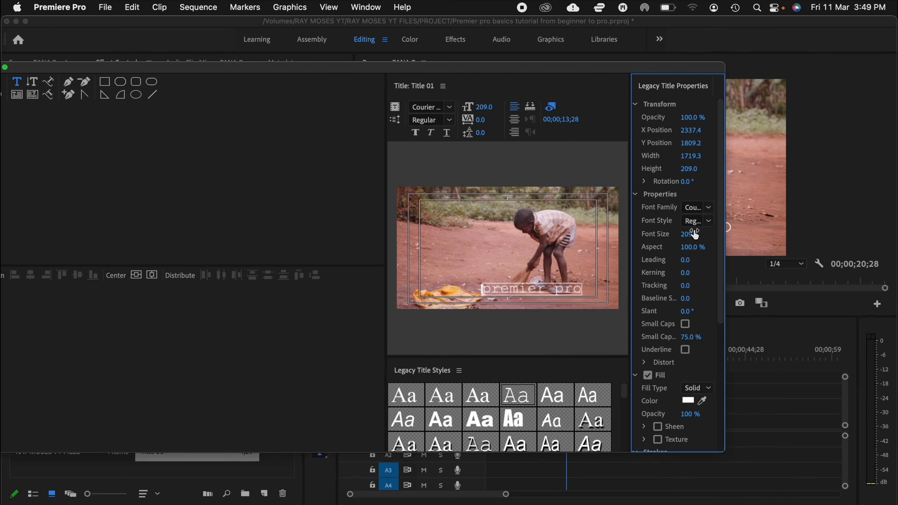
Step: Set the title's font family to Euphemia UCAS and view the fill colour picker without choosing a colour
left_click(706, 210)
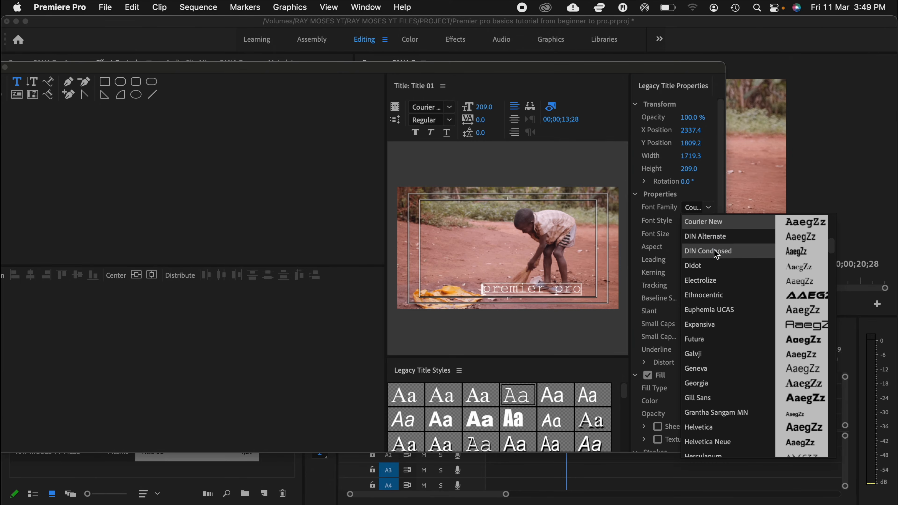
left_click(717, 316)
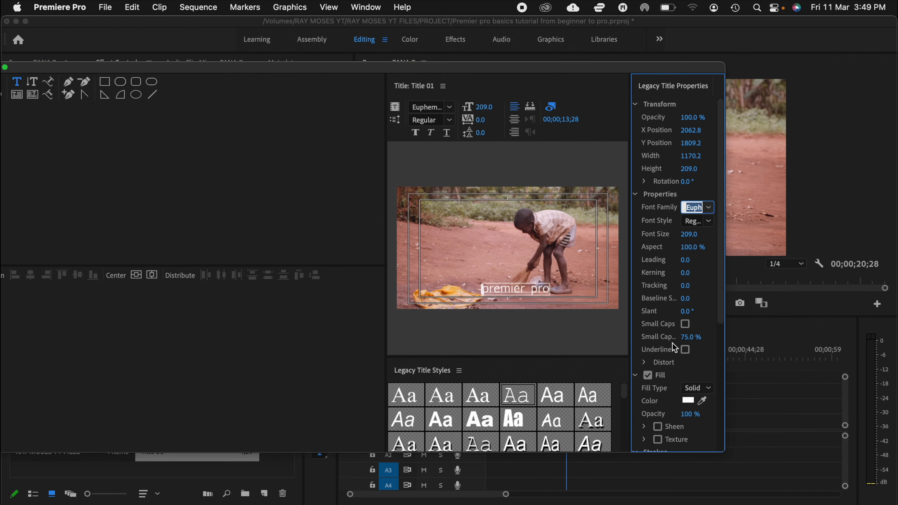
left_click(688, 402)
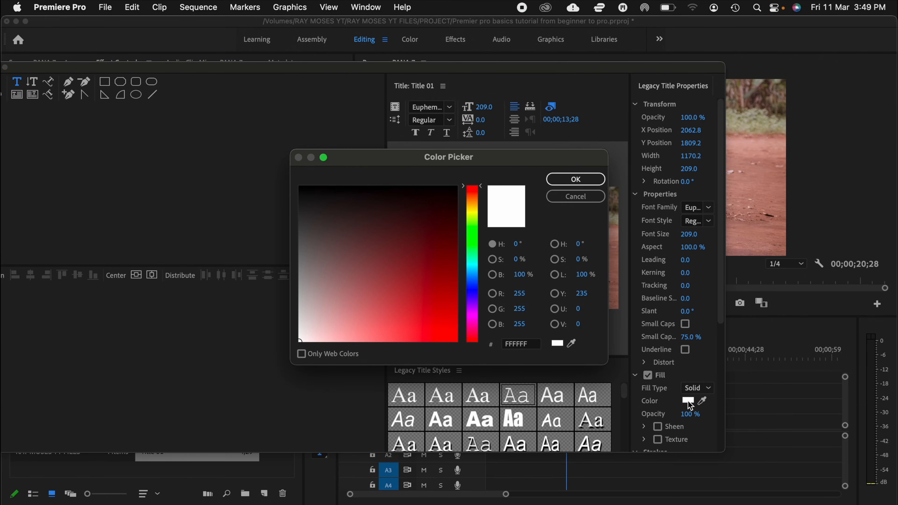
left_click(575, 197)
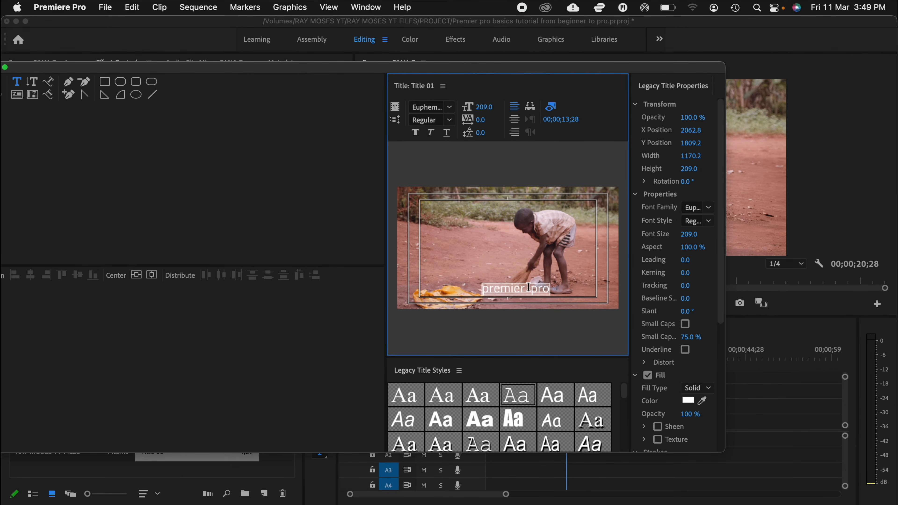
Step: Set the title text's fill colour to dark red 3D1111 and close the title editor
left_click(688, 401)
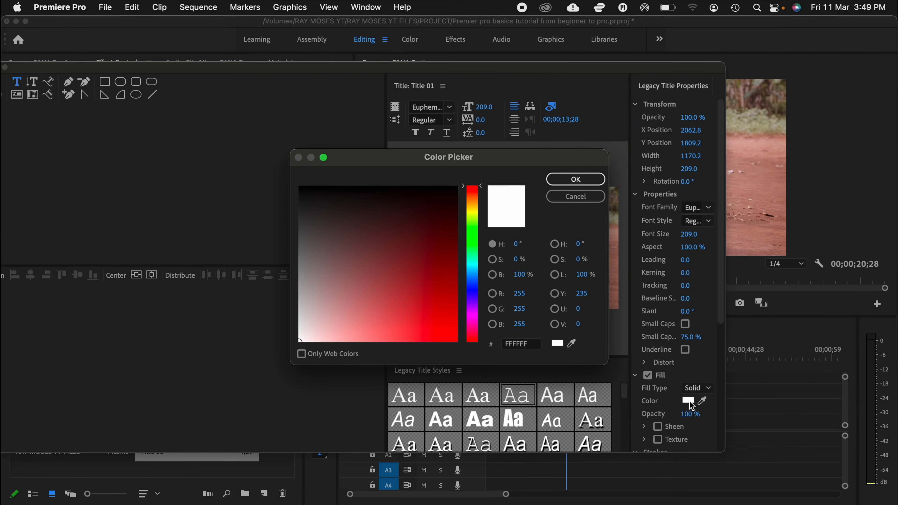
left_click(412, 223)
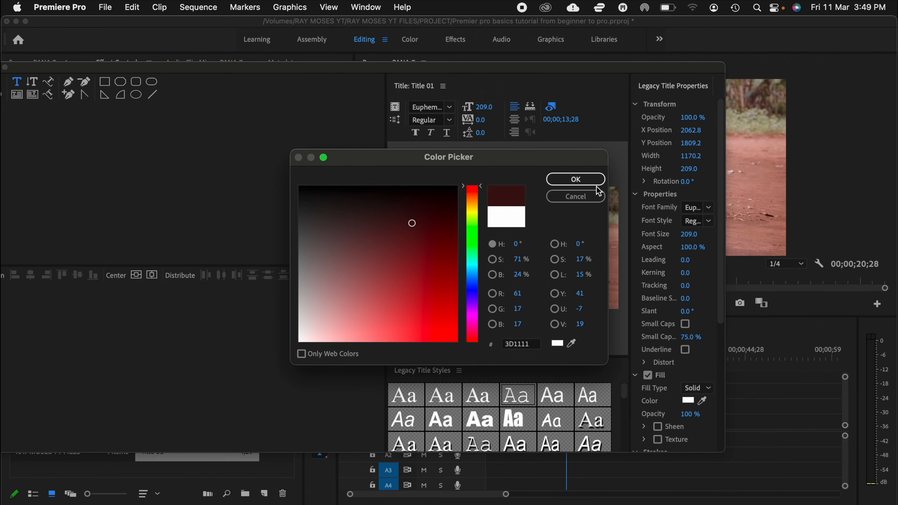
left_click(586, 180)
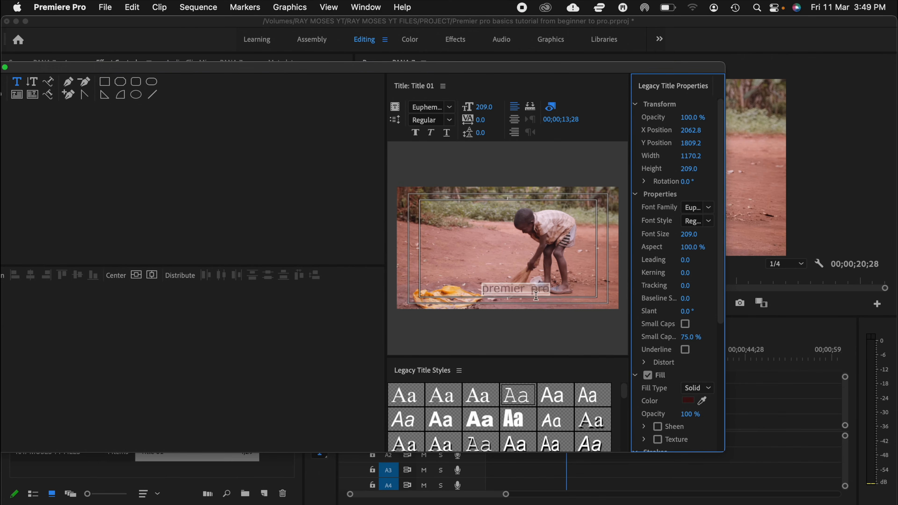
left_click(5, 67)
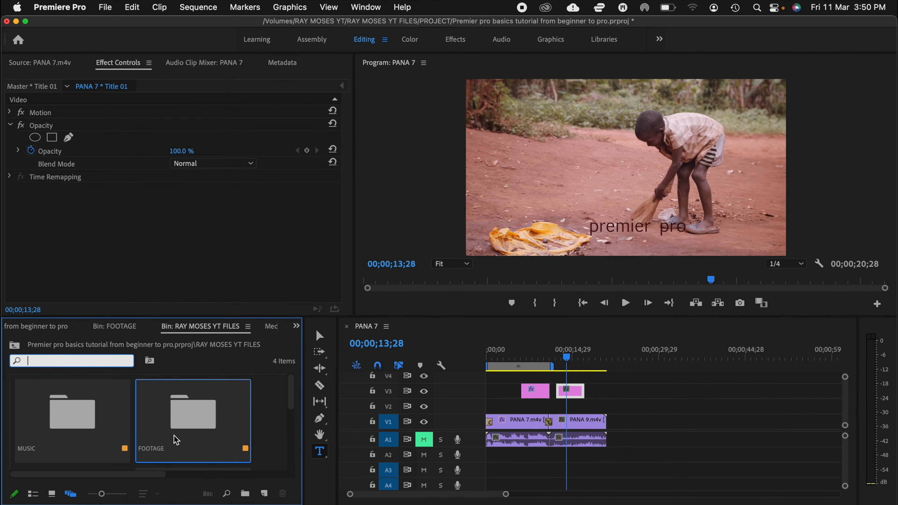
Step: Place the breath-of-light audio file from the MUSIC bin on track A2 at the start of the sequence
left_click(74, 420)
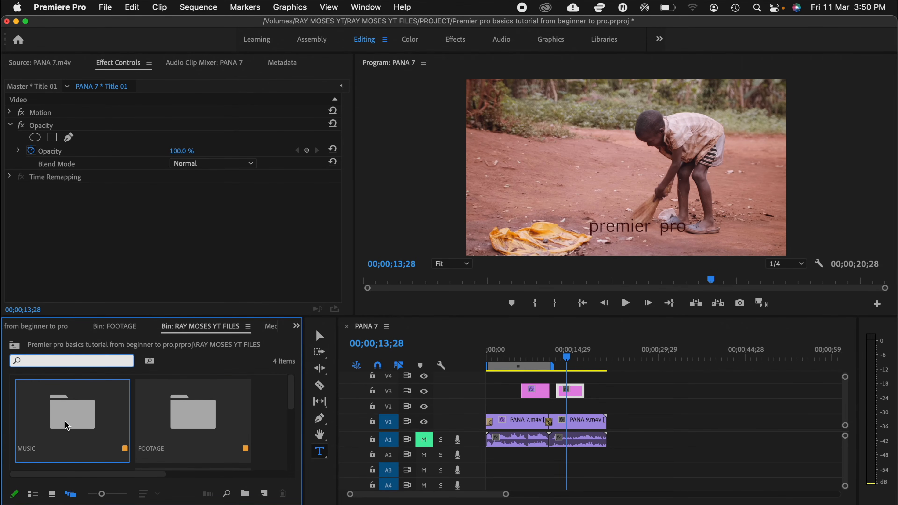
double_click(66, 424)
left_click(75, 427)
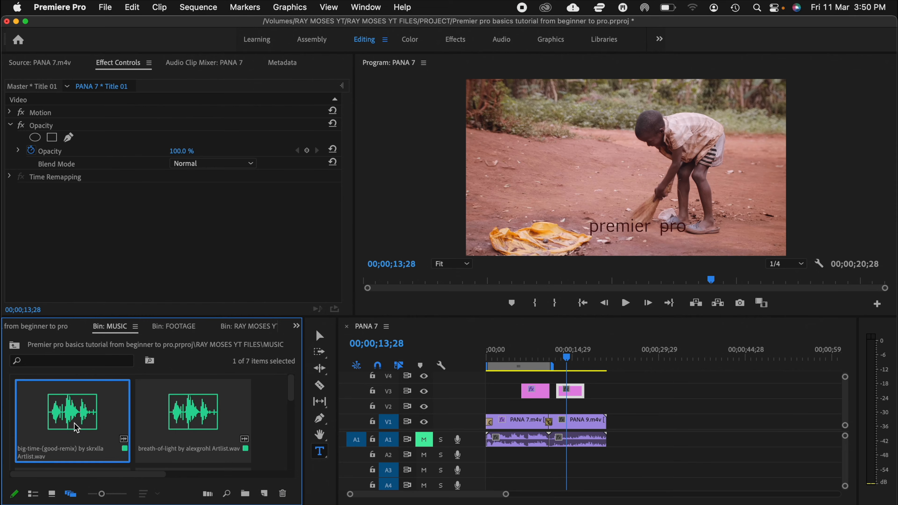
left_click(206, 431)
left_click_drag(192, 421, 486, 453)
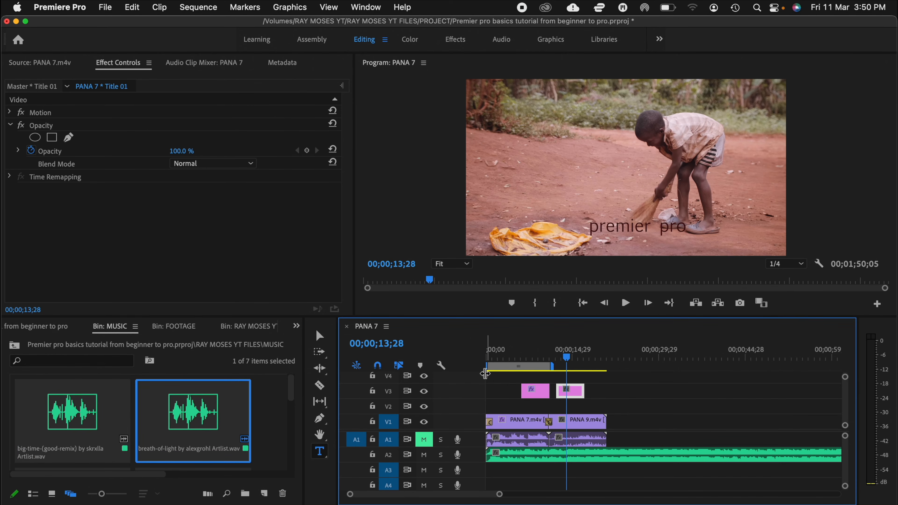
Step: Play the sequence from 00;00;01;02 to hear the music on track A2
left_click(494, 355)
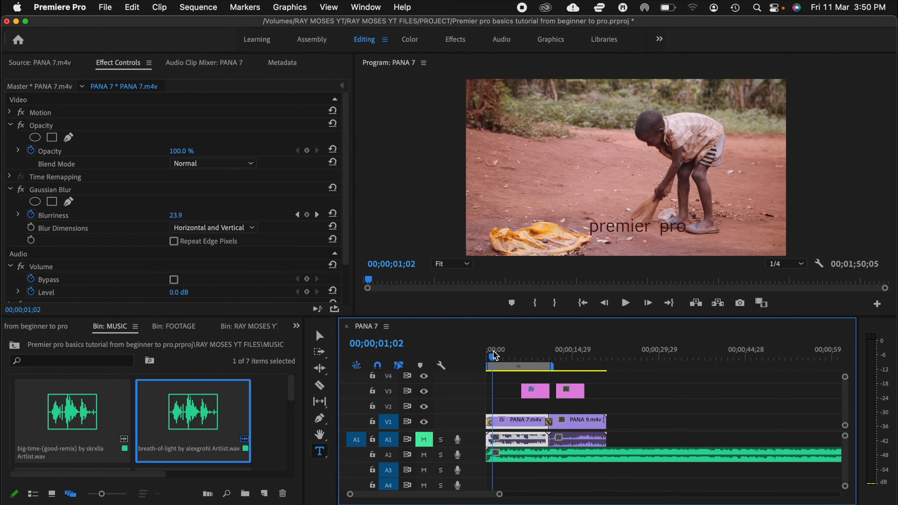
key("space")
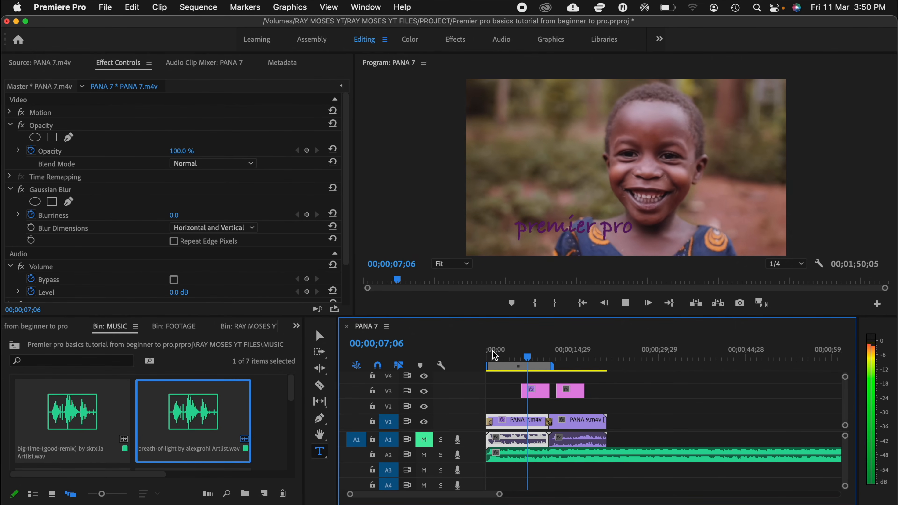
key("space")
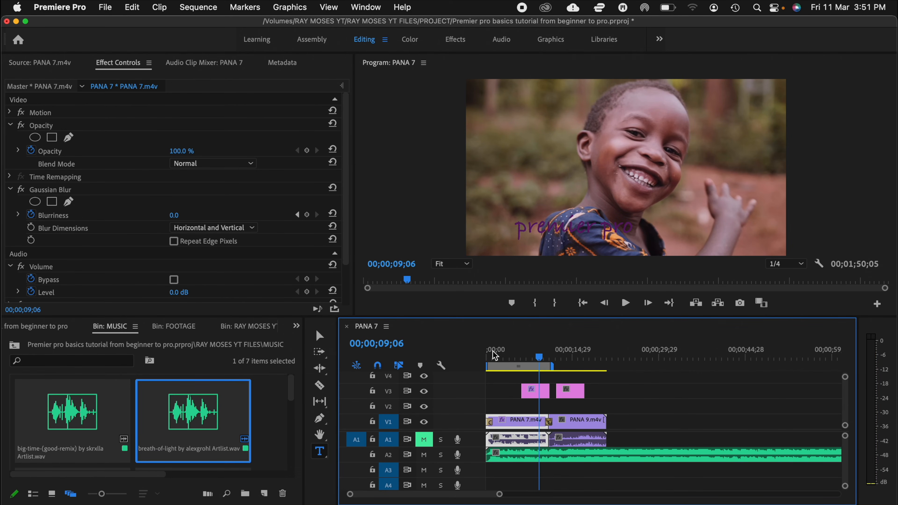
Step: Mute track A2, unmute track A1 and move the playhead back to 00;00;06;11
left_click(424, 456)
left_click(424, 439)
left_click(524, 358)
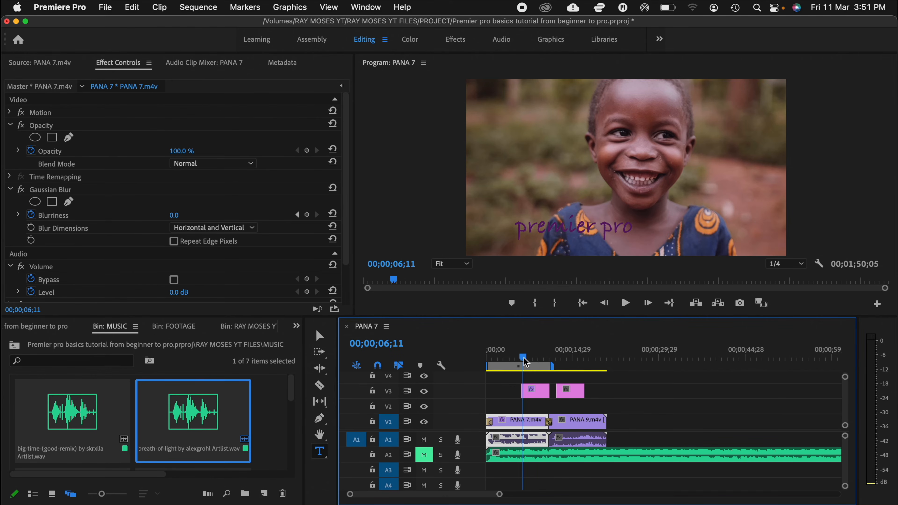
Step: Adjust the audio gain of the PANA 7.m4v clip by 4 dB
right_click(538, 443)
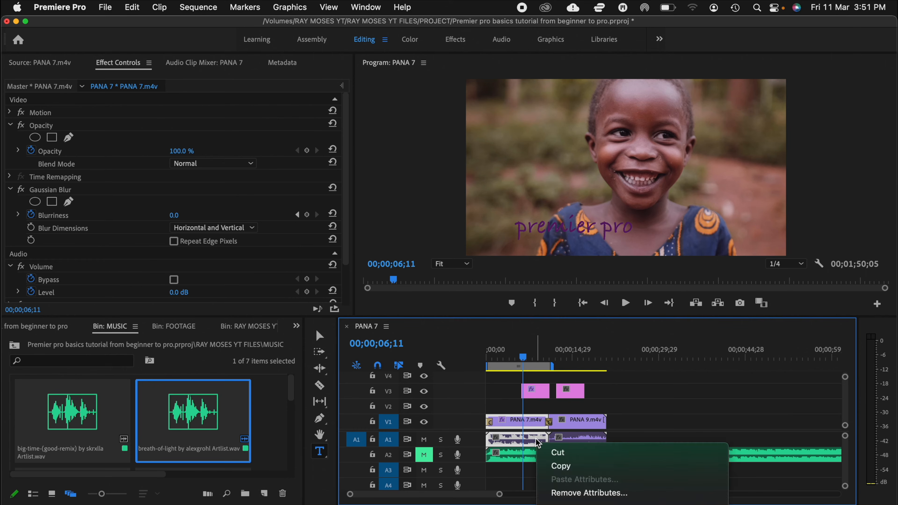
mouse_move(601, 504)
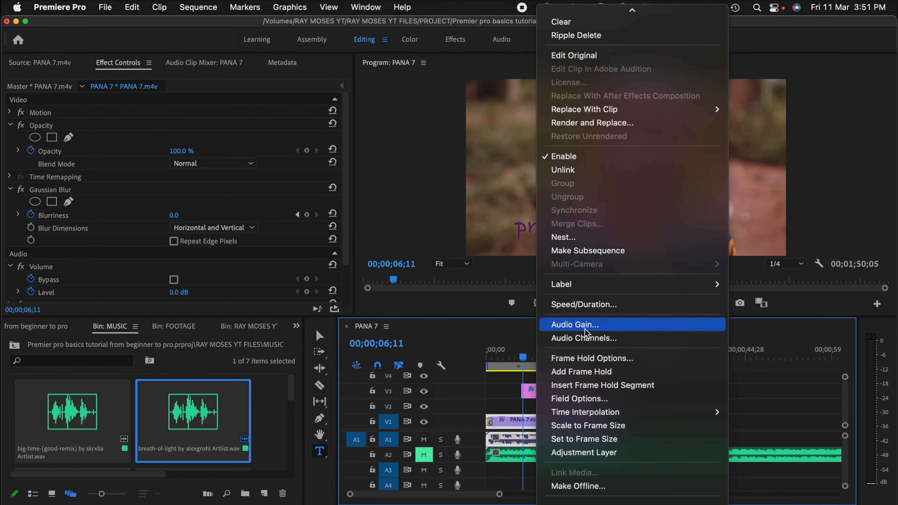
left_click(586, 325)
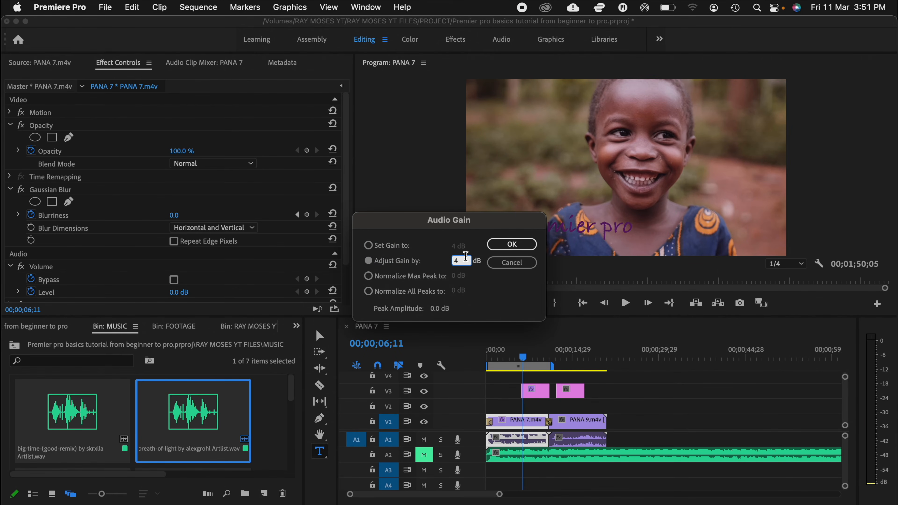
left_click(512, 244)
Step: Play the sequence from 00;00;03;07 to check the adjusted clip audio
left_click(508, 359)
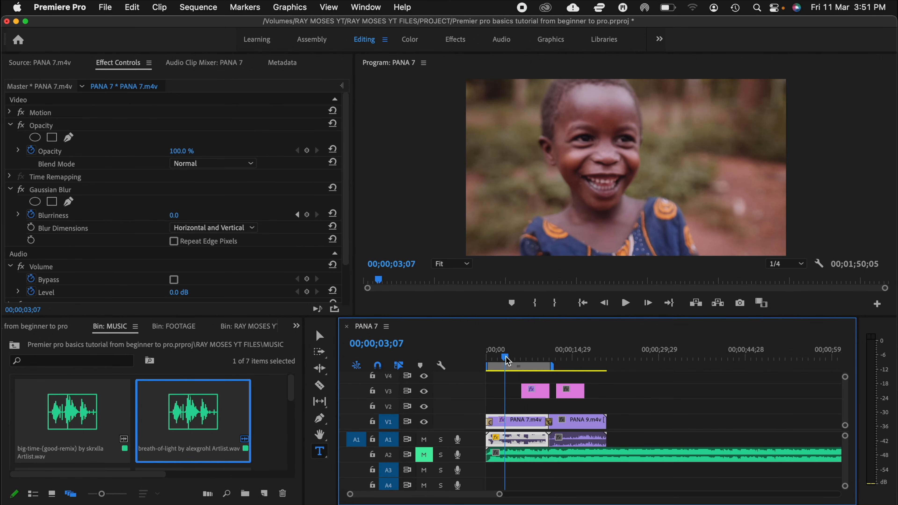
key("space")
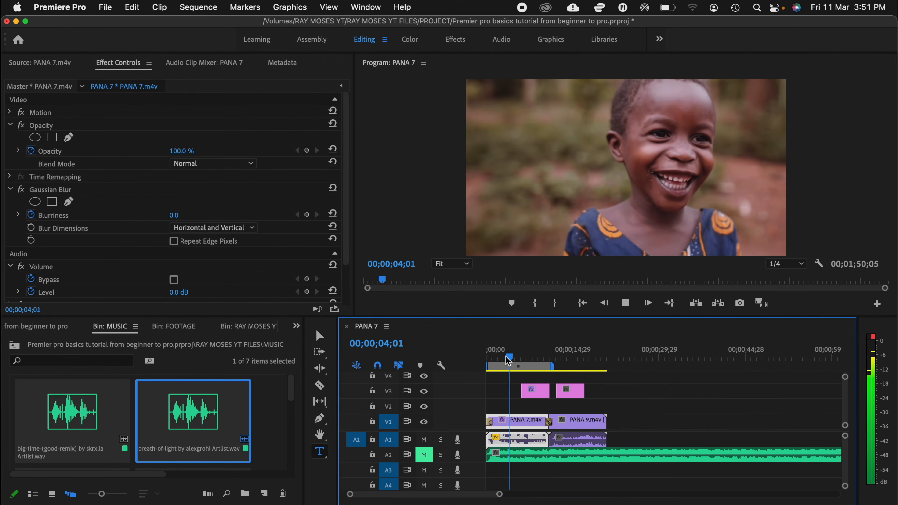
key("space")
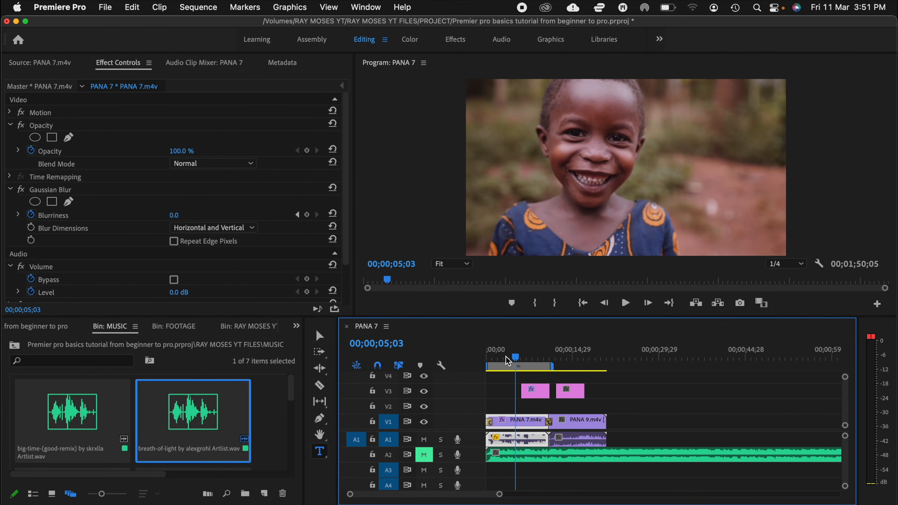
key("space")
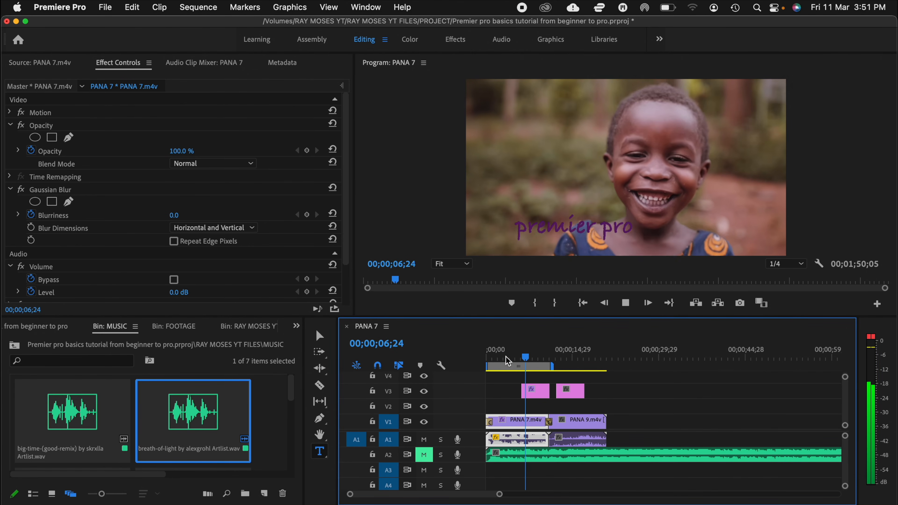
key("space")
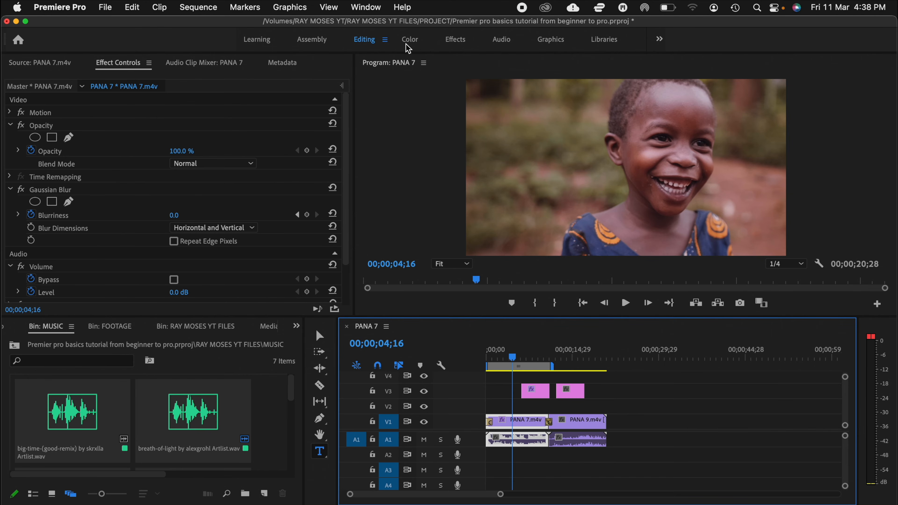
Step: Switch to the Color workspace and try Temperature and Exposure changes in Basic Correction on the PANA 7.m4v clip
left_click(409, 42)
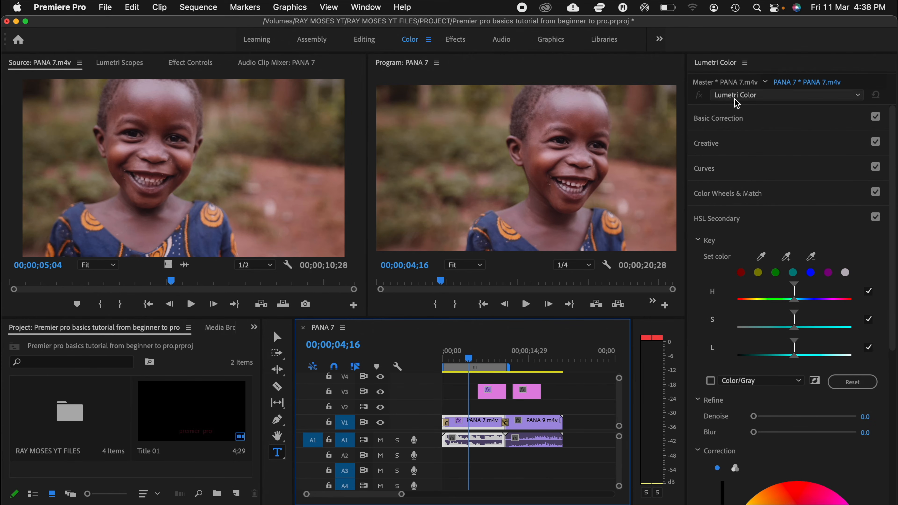
left_click(731, 125)
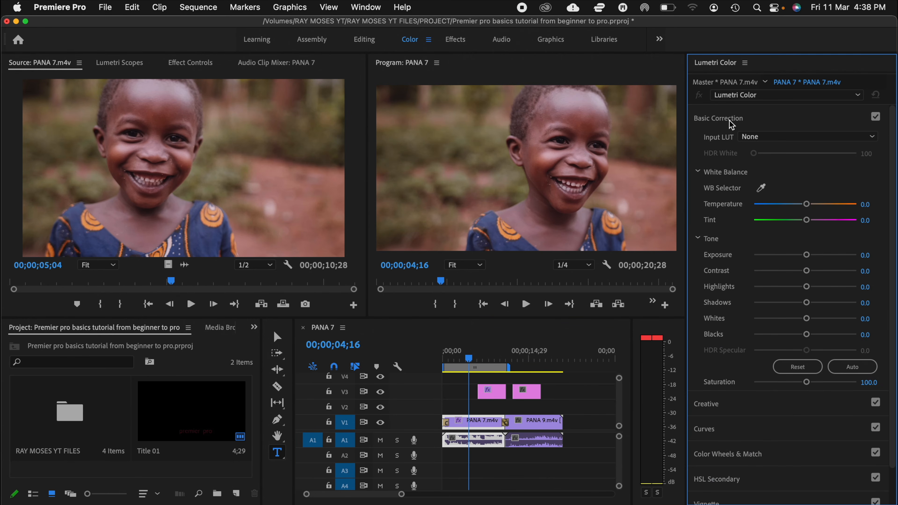
left_click(807, 204)
left_click_drag(806, 204, 807, 208)
left_click_drag(807, 255, 810, 260)
Step: At 00;00;05;24, set the clip's Basic Correction to Contrast 12.0, Highlights -16.9, Shadows 8.4, Whites -18.1 and Blacks 14.5
left_click(477, 359)
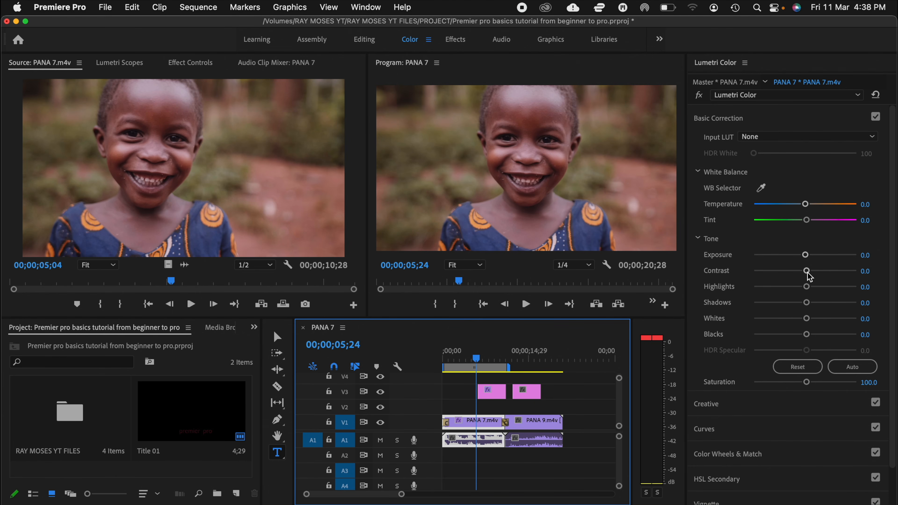
left_click_drag(807, 272, 813, 276)
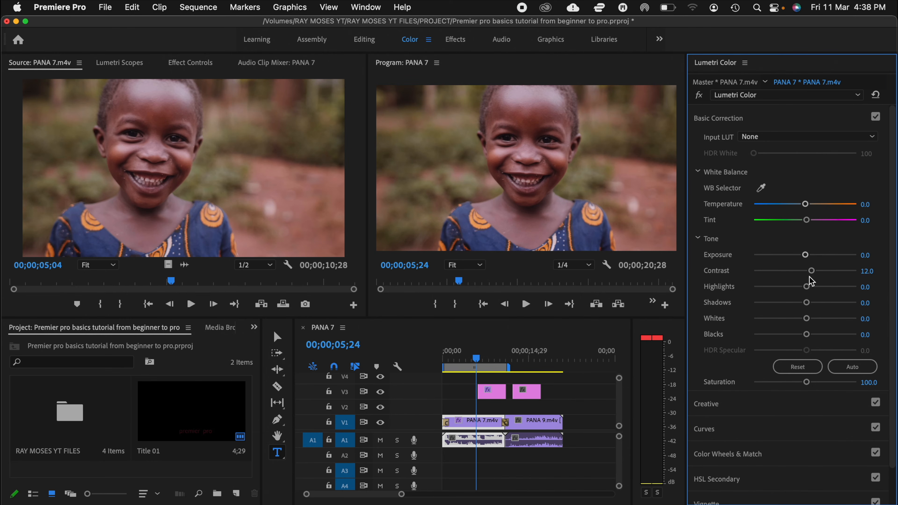
left_click_drag(804, 286, 796, 286)
left_click_drag(807, 302, 814, 335)
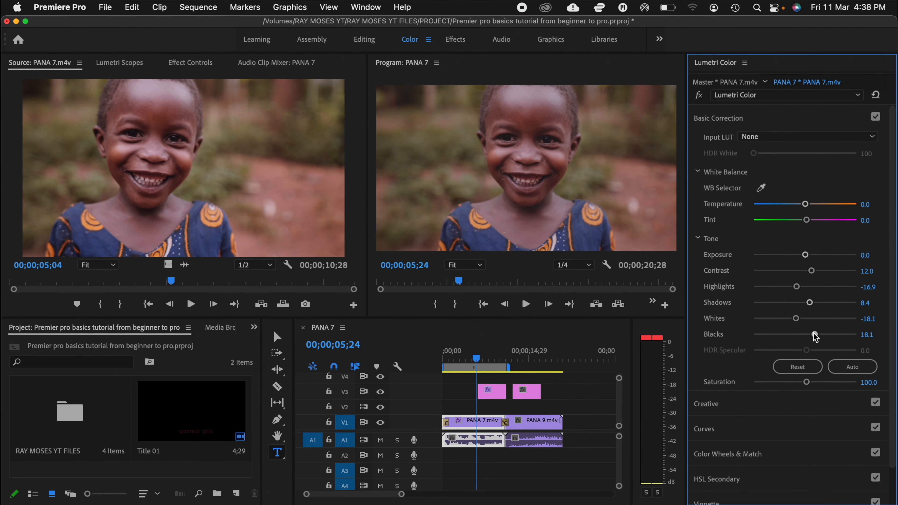
Step: Set the clip's Creative adjustments to Faded Film 6.6, Sharpen 15.7, Vibrance -4.8 and Saturation 106.0
scroll(813, 337, "down", 2)
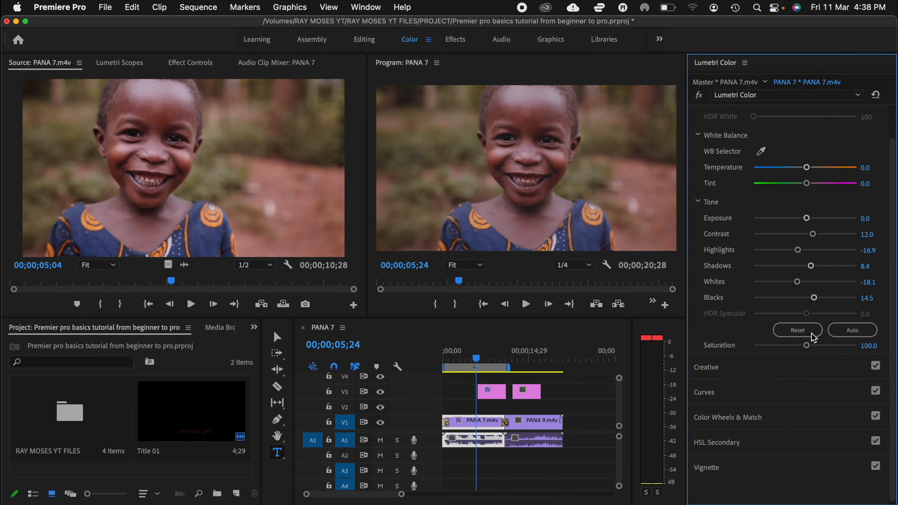
left_click(709, 365)
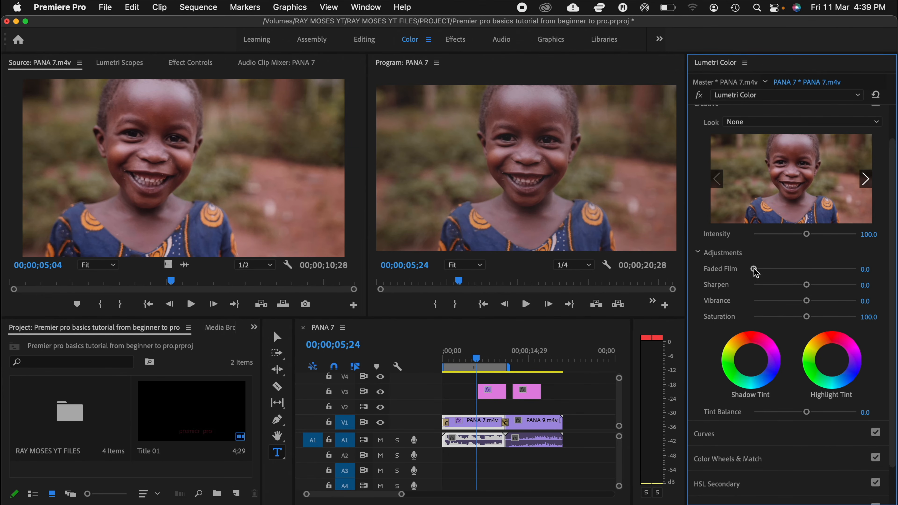
left_click_drag(755, 269, 759, 269)
left_click_drag(807, 288, 808, 317)
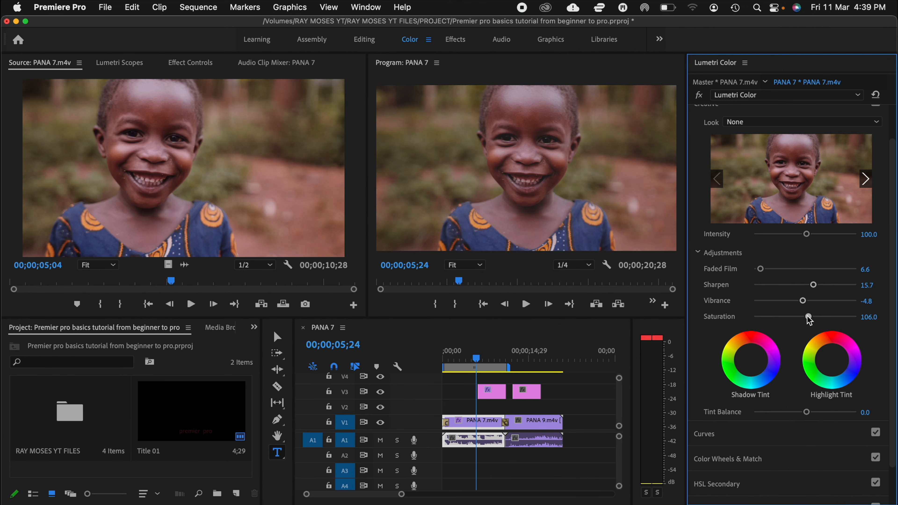
Step: Add midtone and shadow points to the white RGB curve, raise its black point slightly and collapse the Curves section
scroll(809, 319, "down", 3)
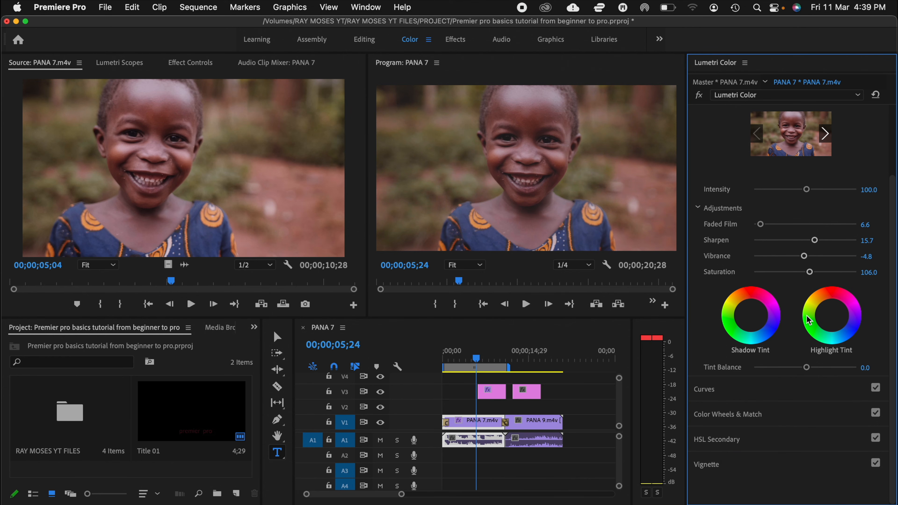
left_click(710, 394)
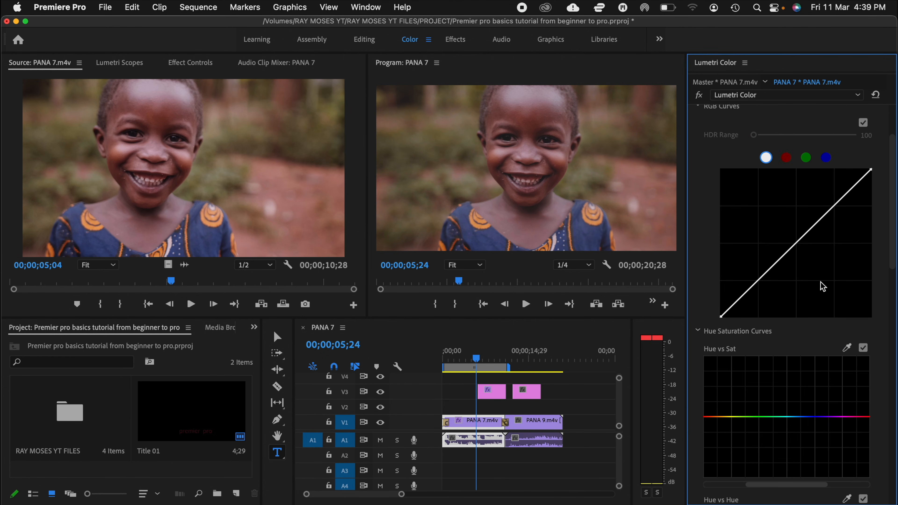
left_click(796, 242)
left_click(758, 279)
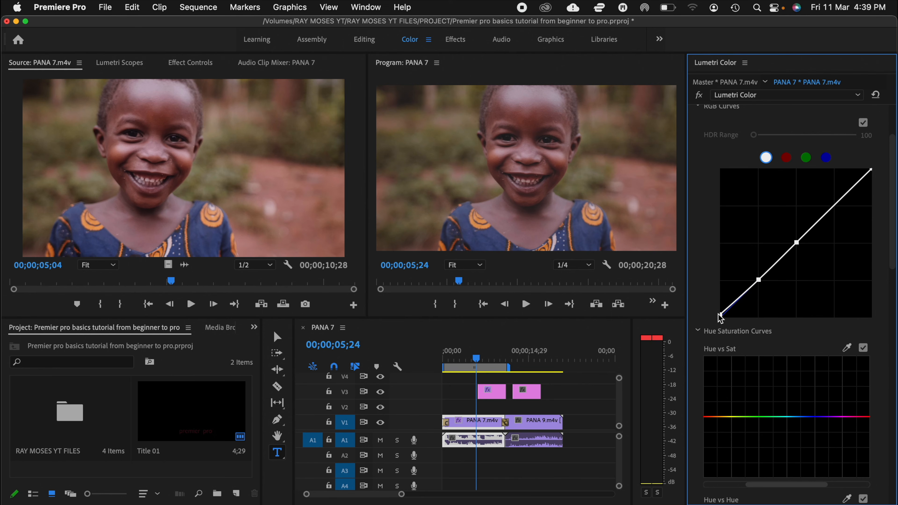
left_click_drag(716, 314, 711, 313)
scroll(726, 393, "down", 10)
scroll(727, 392, "up", 10)
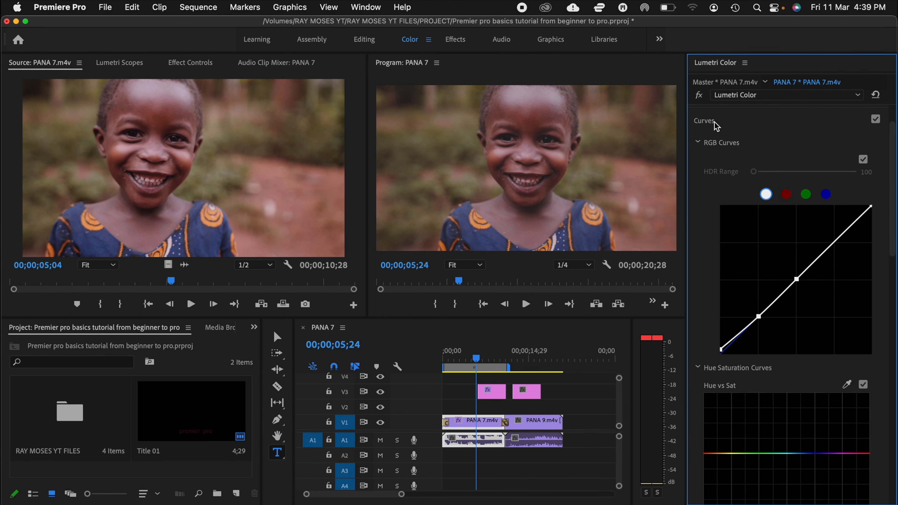
left_click(714, 121)
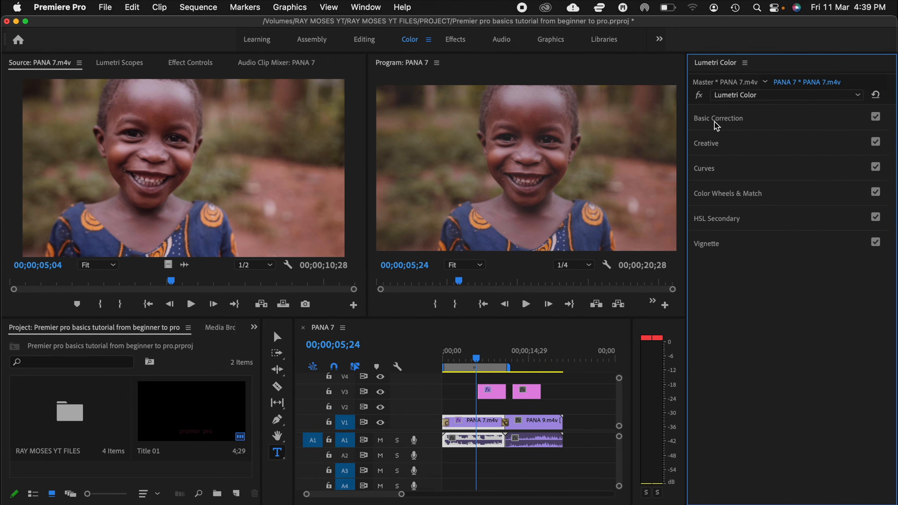
Step: Look through the Color Wheels & Match and HSL Secondary controls in Lumetri Color
left_click(719, 198)
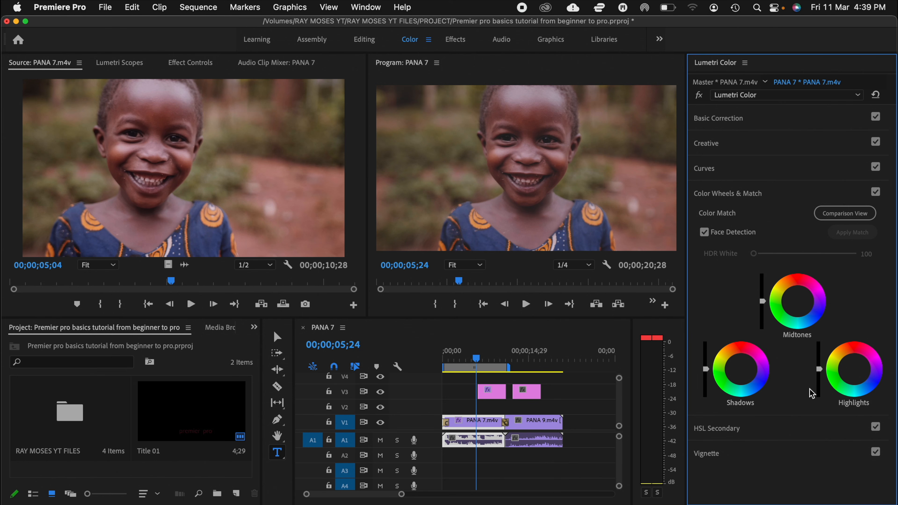
left_click(719, 195)
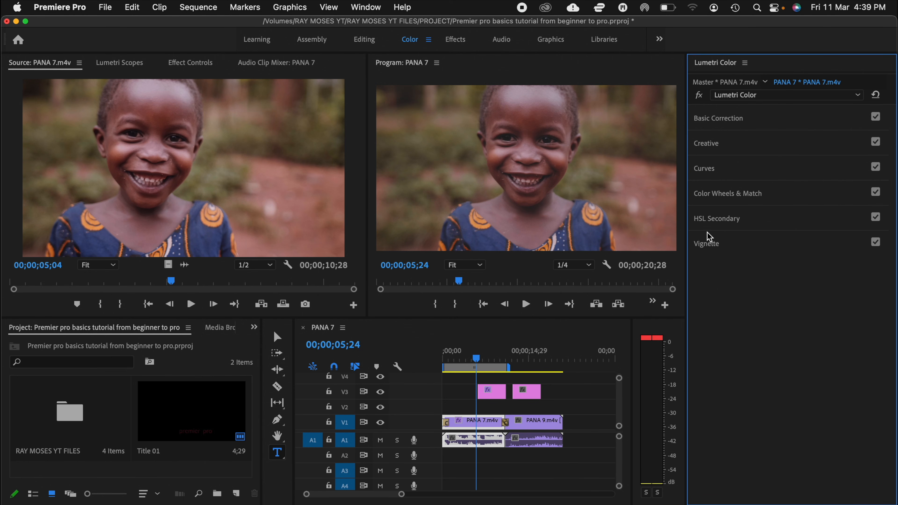
left_click(719, 223)
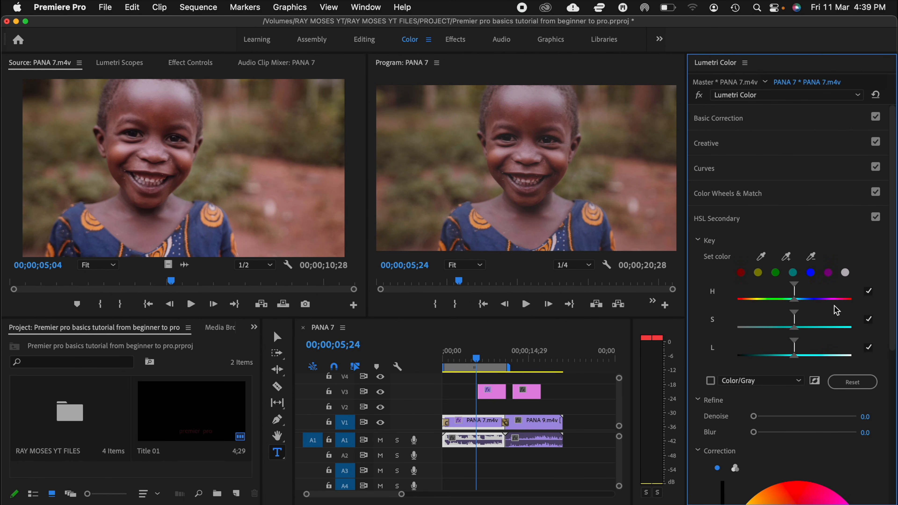
Step: Collapse the HSL Secondary section and try a vignette with Amount -0.8, Midpoint 39.2, Roundness 100.0 and Feather 63.9
scroll(850, 363, "down", 5)
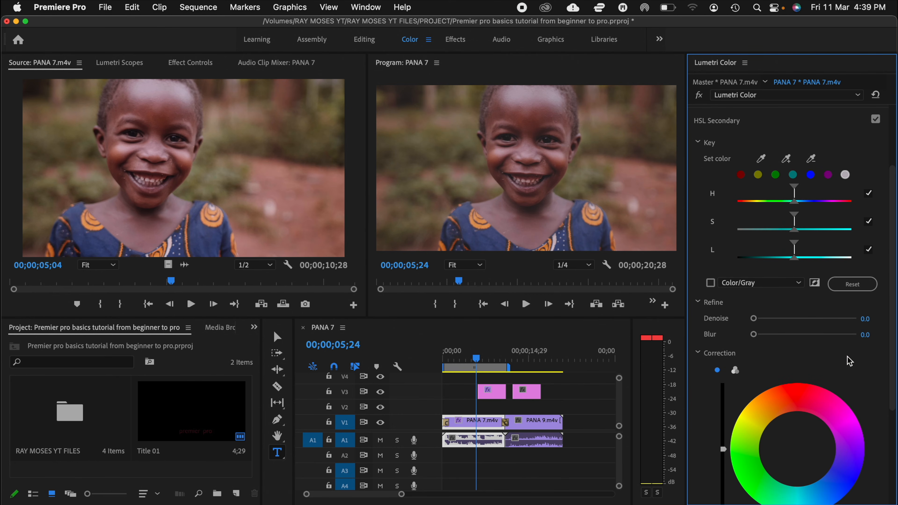
left_click(729, 121)
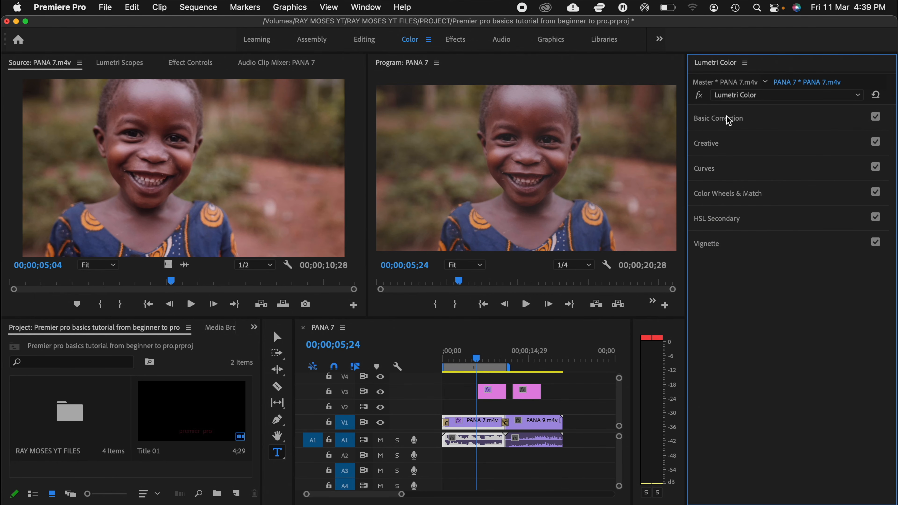
left_click(711, 246)
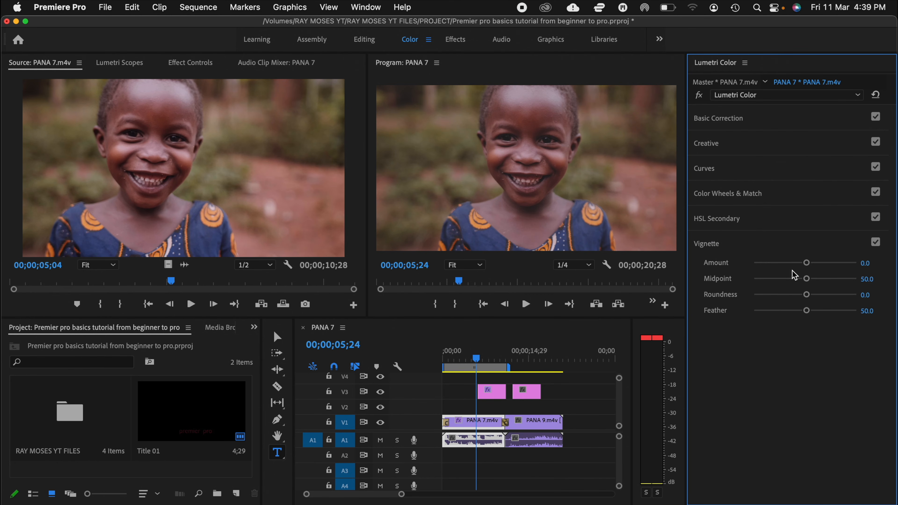
mouse_move(807, 264)
left_mouse_down()
mouse_move(798, 263)
mouse_move(806, 263)
left_mouse_up()
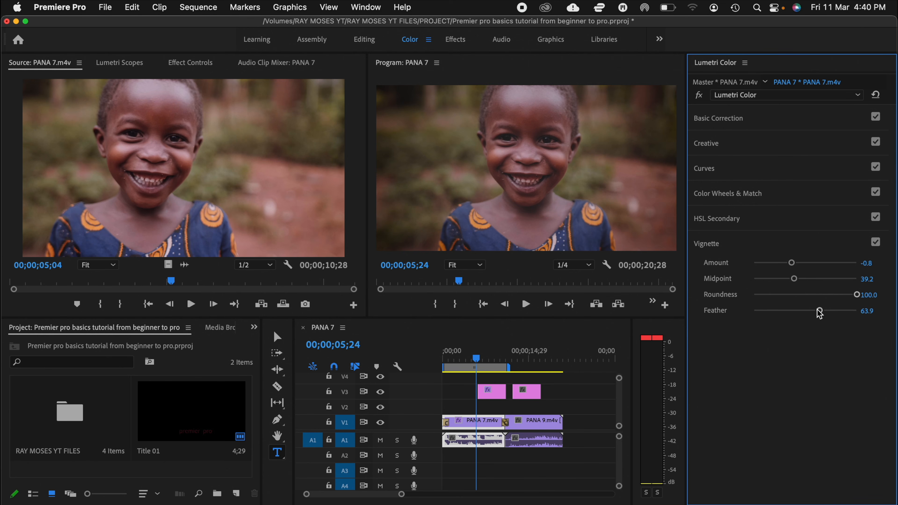
Step: Set the vignette's Amount, Midpoint and Roundness to 0 and open its Feather value for editing
left_click(874, 261)
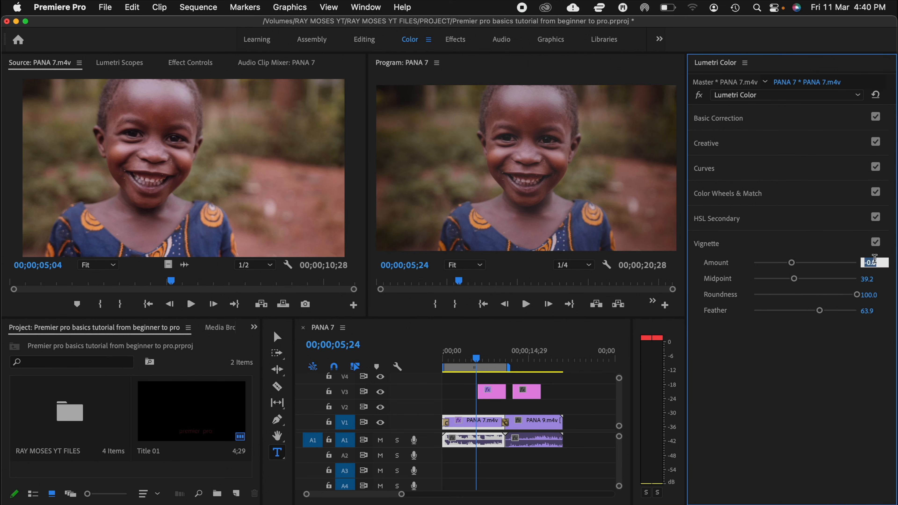
type("0")
left_click(869, 280)
type("0")
left_click(875, 292)
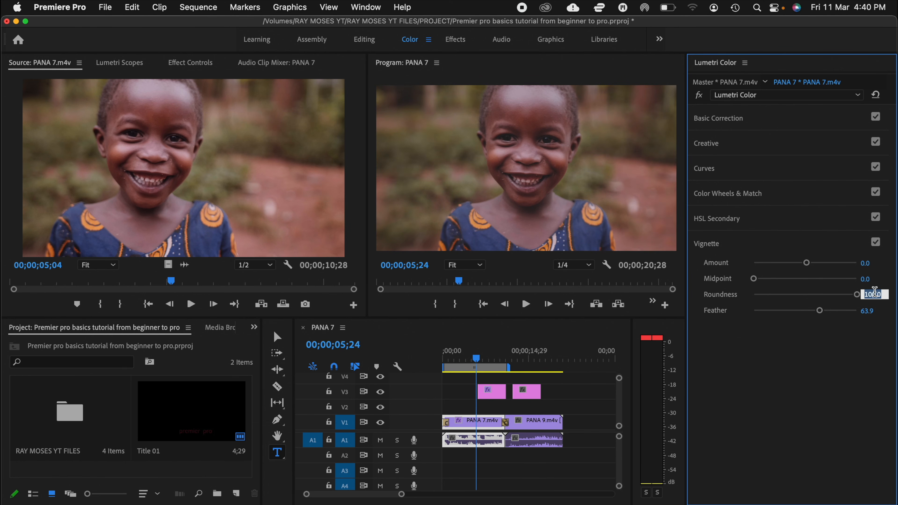
type("0")
left_click(873, 310)
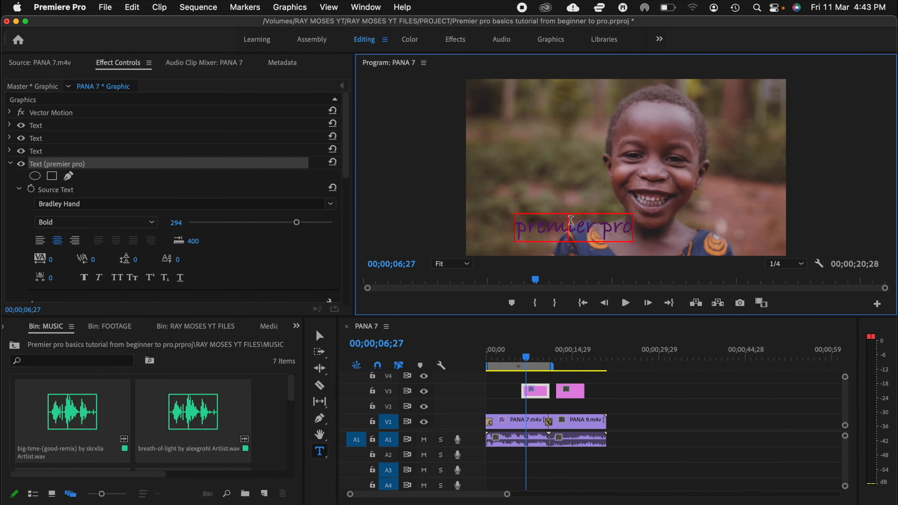
Step: Deselect the title clip and export the PANA 7 sequence as H.264 media with the High Quality 2160p 4K preset
left_click(688, 412)
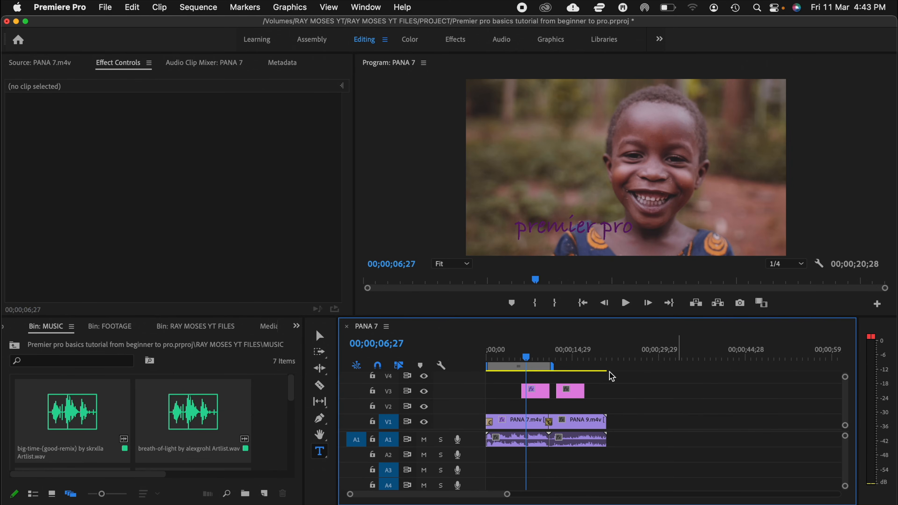
left_click(105, 6)
mouse_move(177, 362)
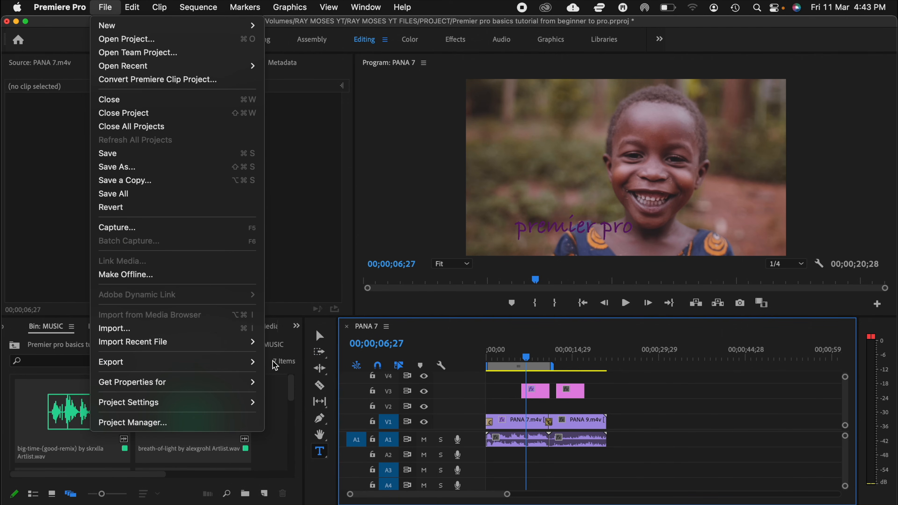
left_click(284, 358)
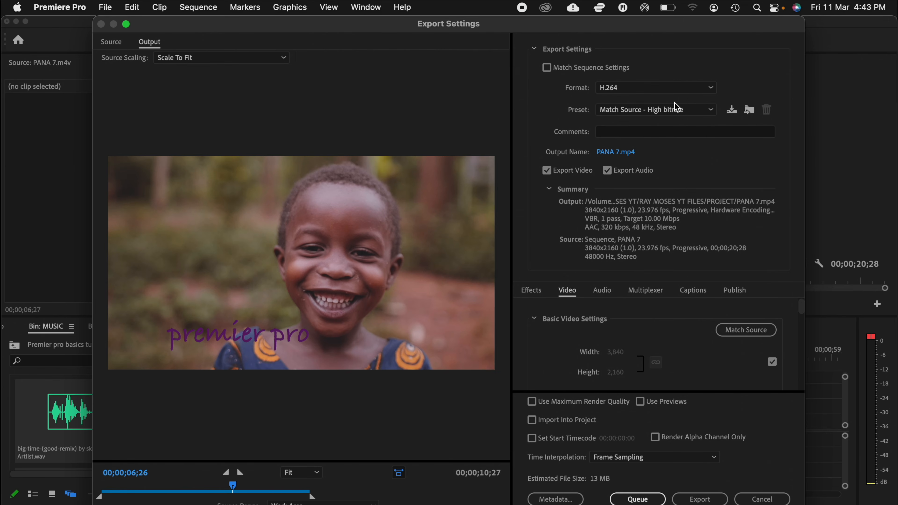
left_click(683, 110)
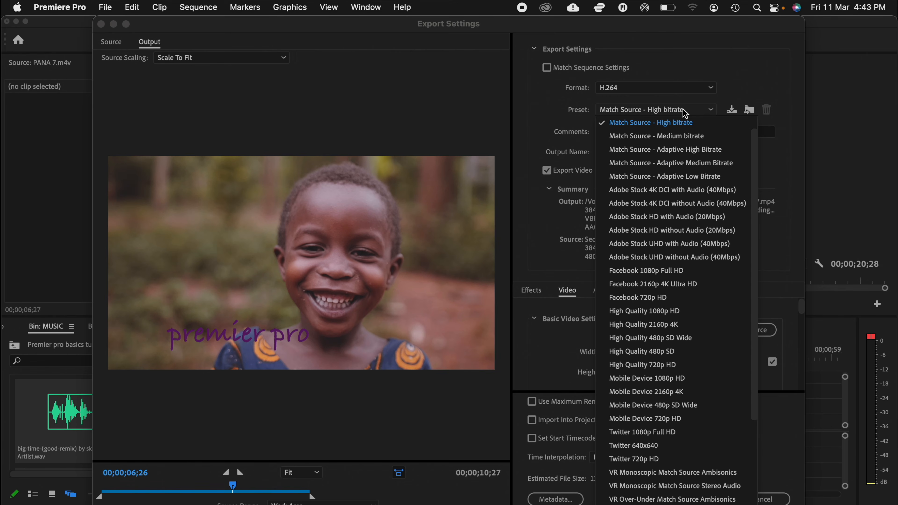
left_click(670, 326)
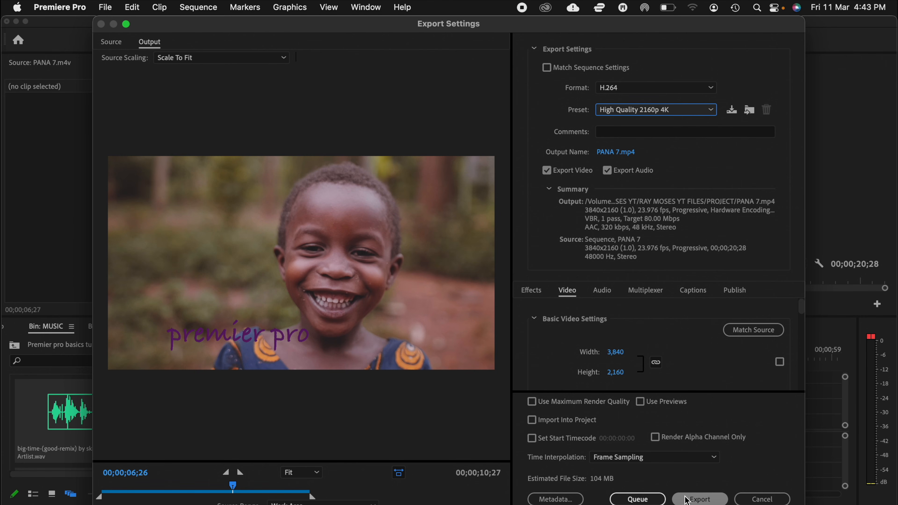
left_click(701, 499)
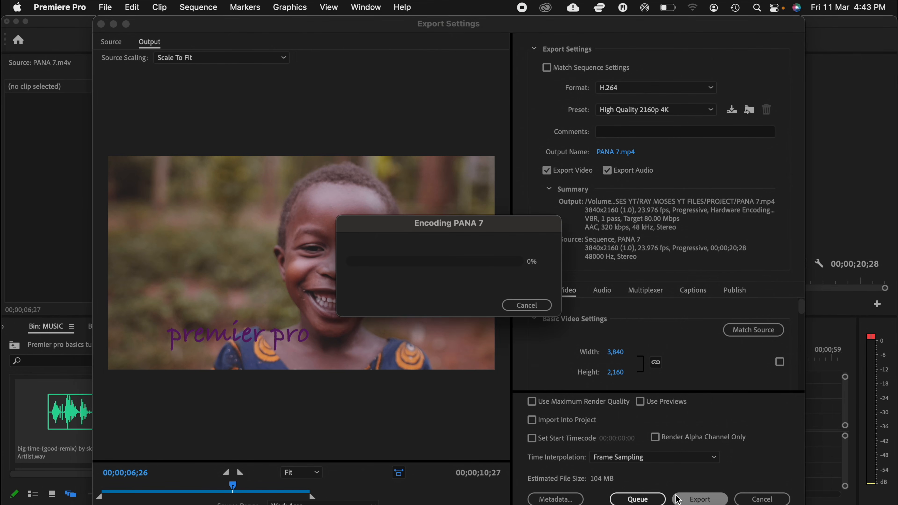